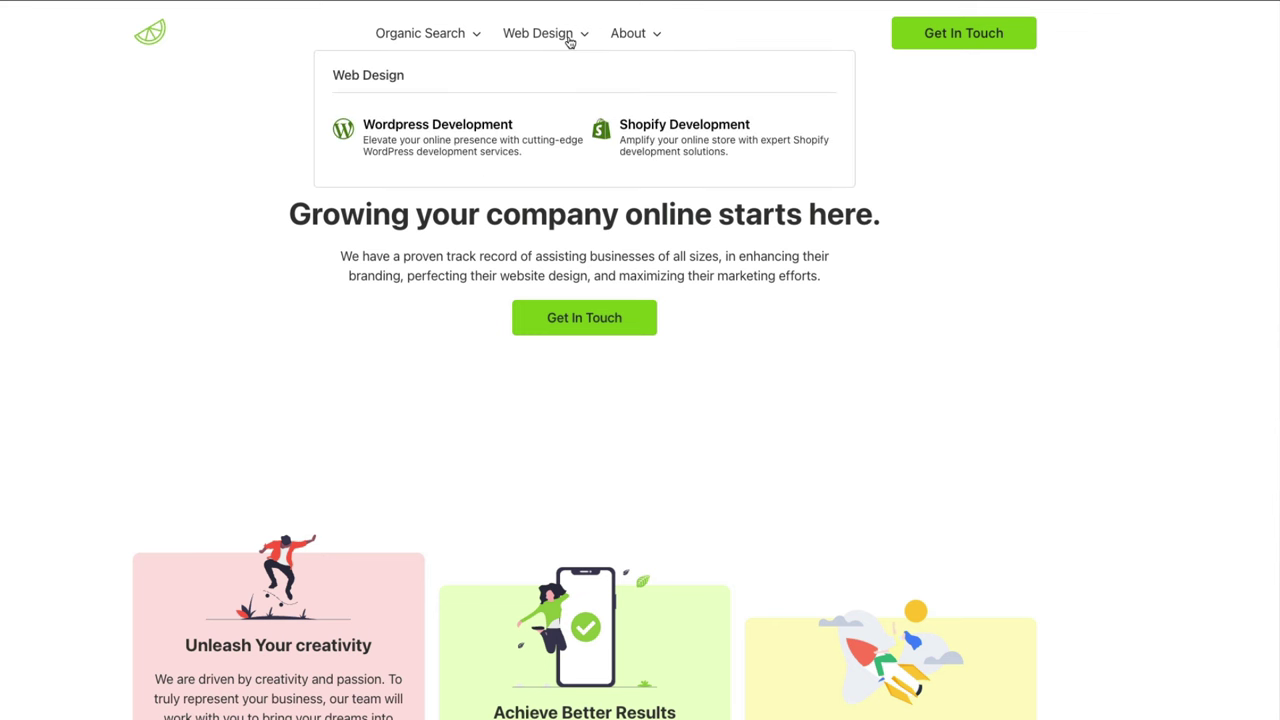
Step: Examine the Wordpress Development and Shopify Development pages of the Web Design section, including their recent project showcases
left_click(467, 127)
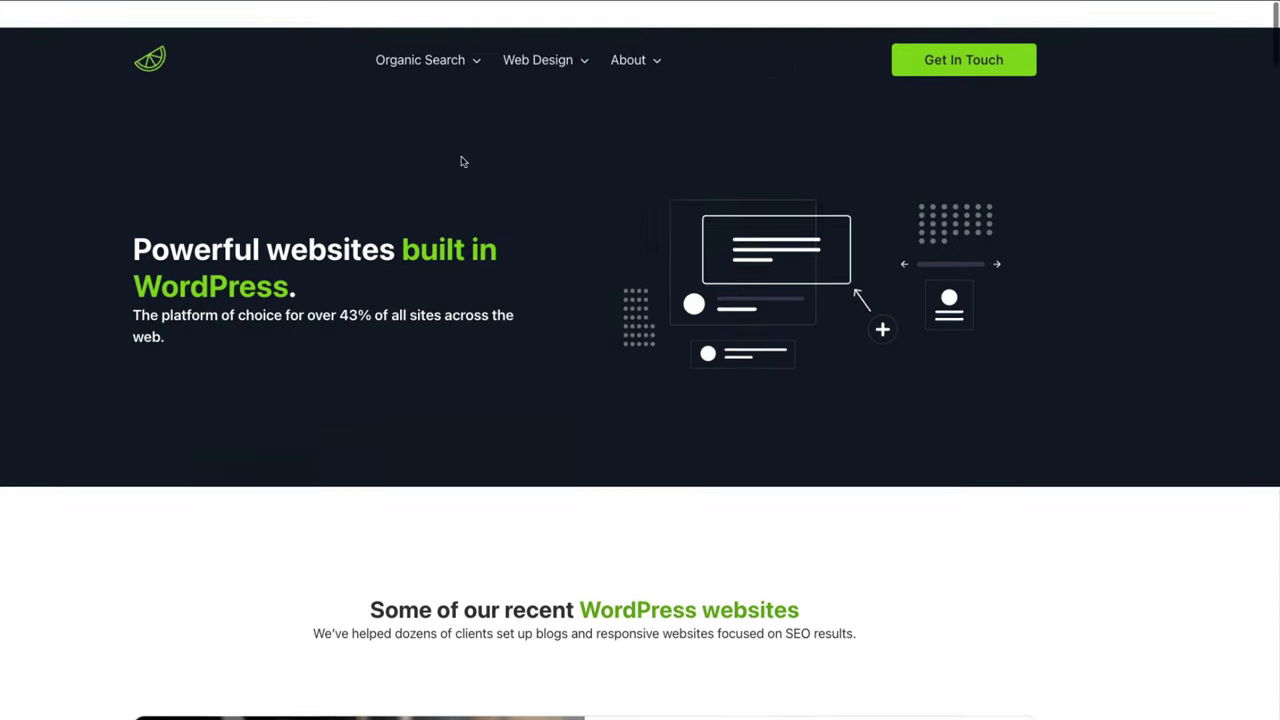
mouse_move(571, 34)
left_click(632, 121)
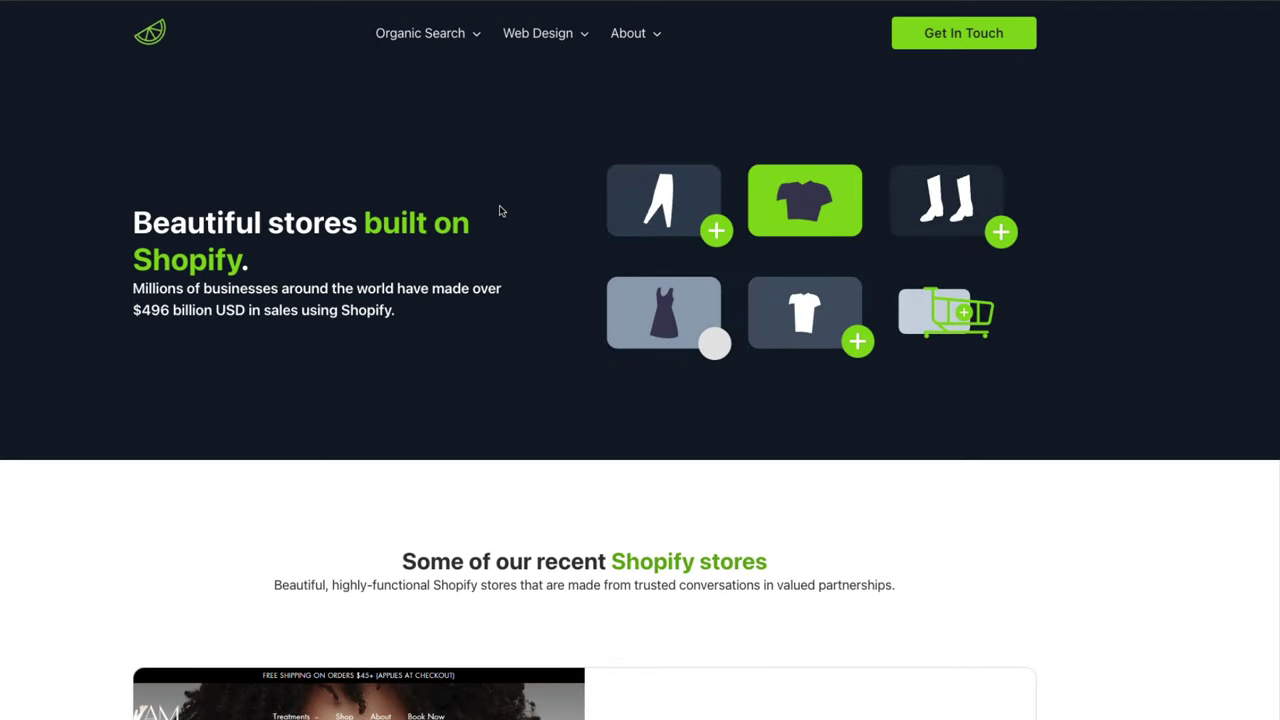
scroll(500, 209, "down", 2)
scroll(500, 209, "up", 2)
mouse_move(542, 43)
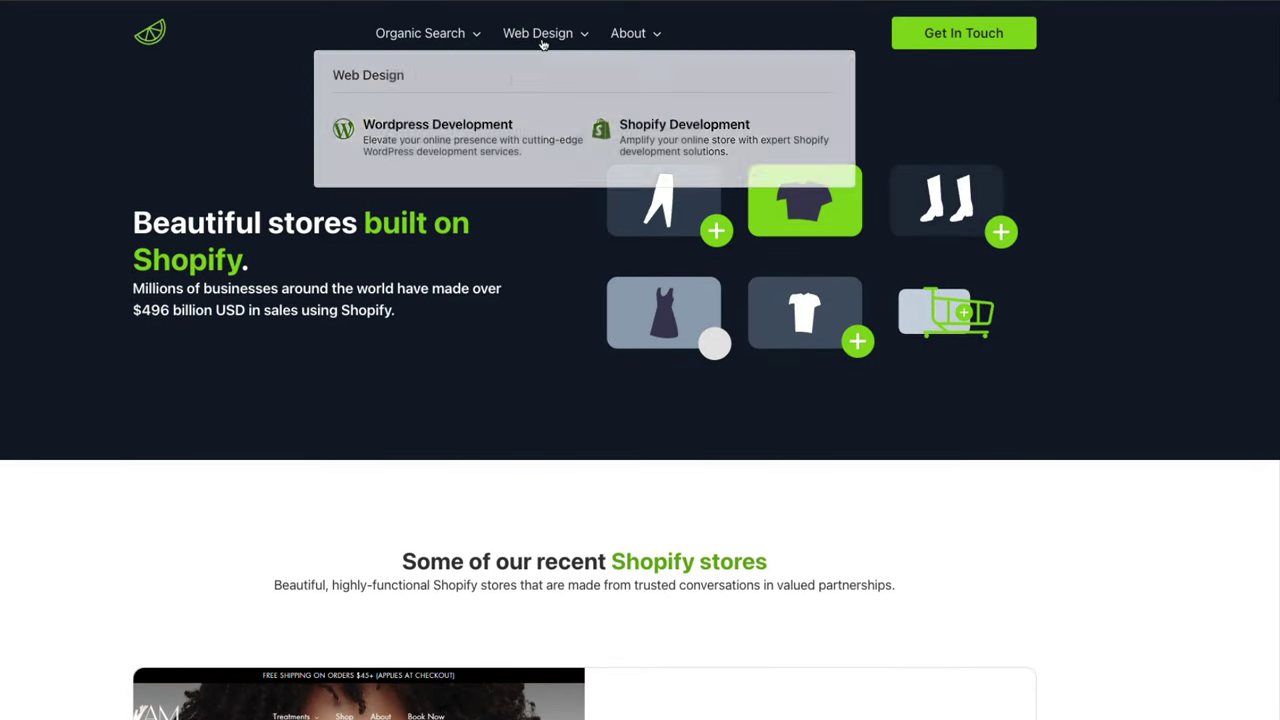
scroll(614, 411, "down", 1)
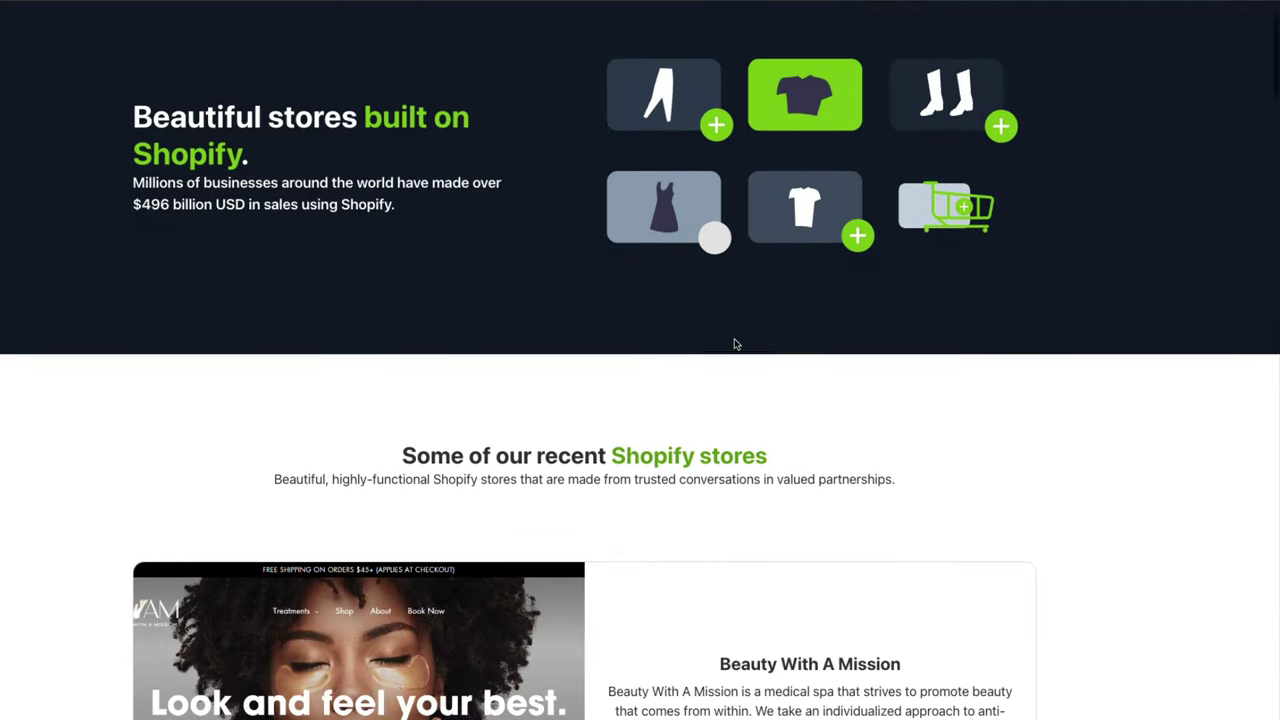
scroll(737, 343, "down", 5)
scroll(737, 343, "up", 6)
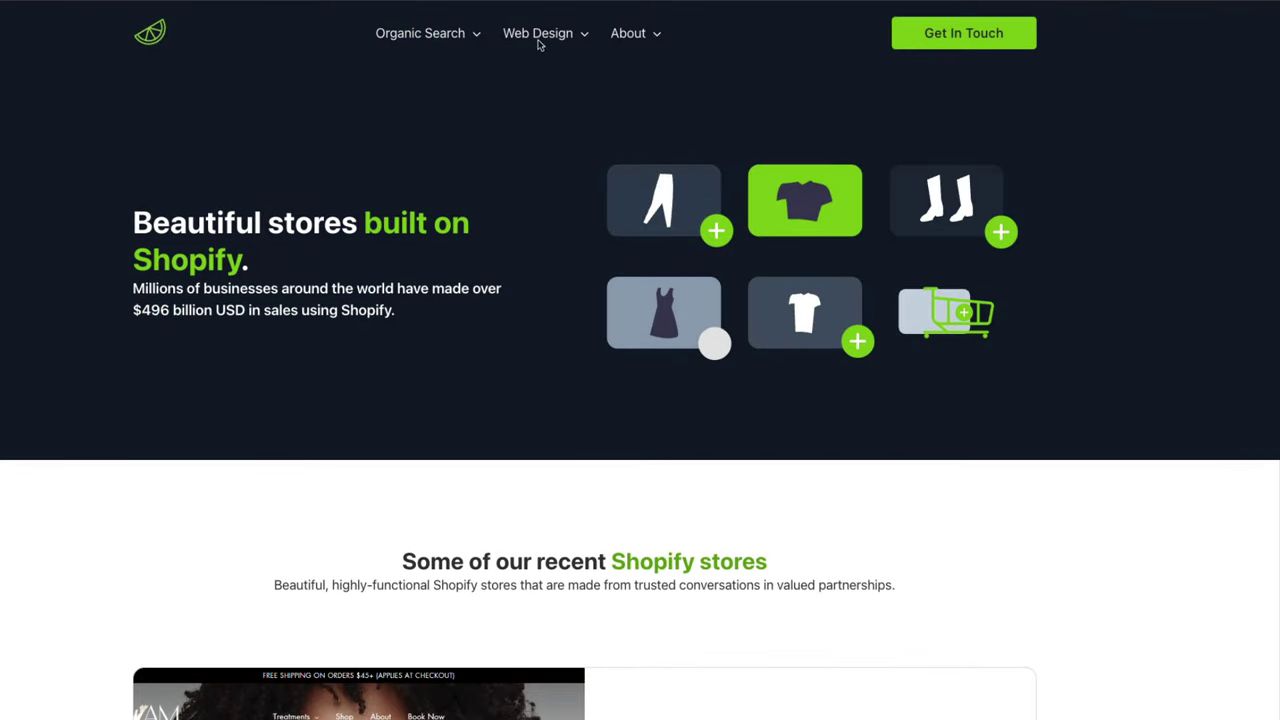
left_click(425, 126)
scroll(547, 352, "down", 3)
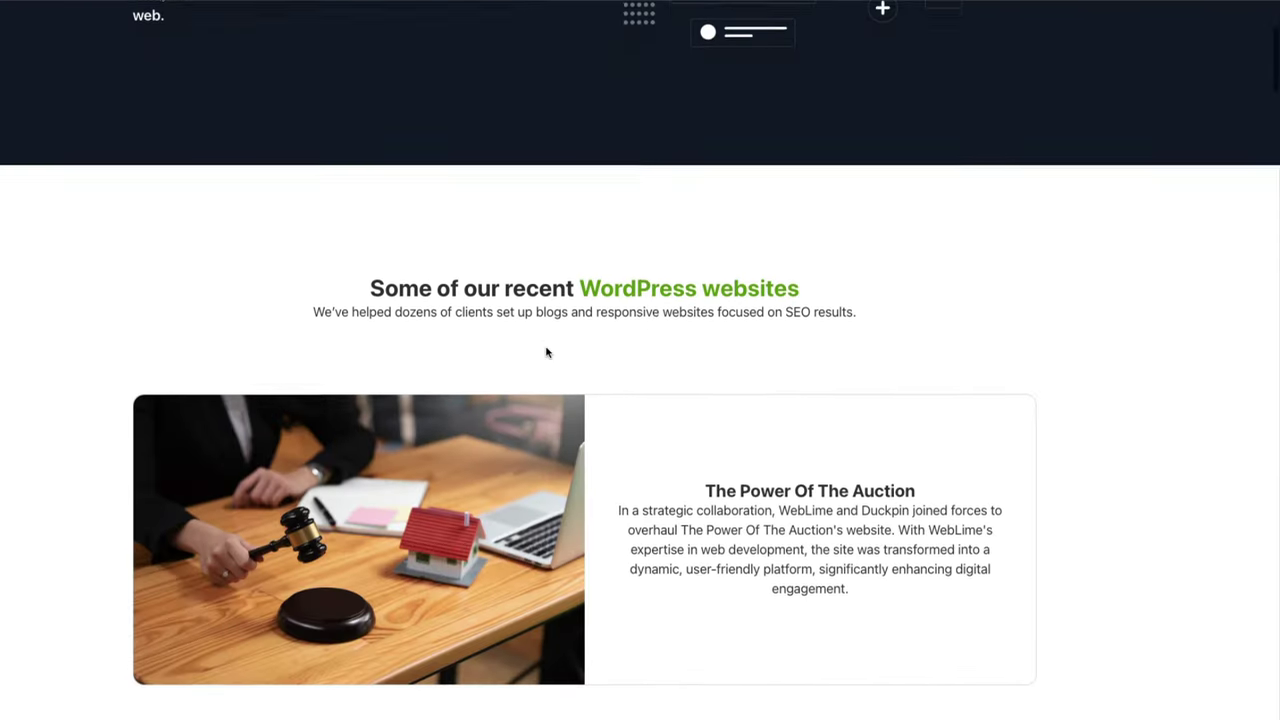
scroll(547, 352, "down", 4)
scroll(547, 352, "up", 7)
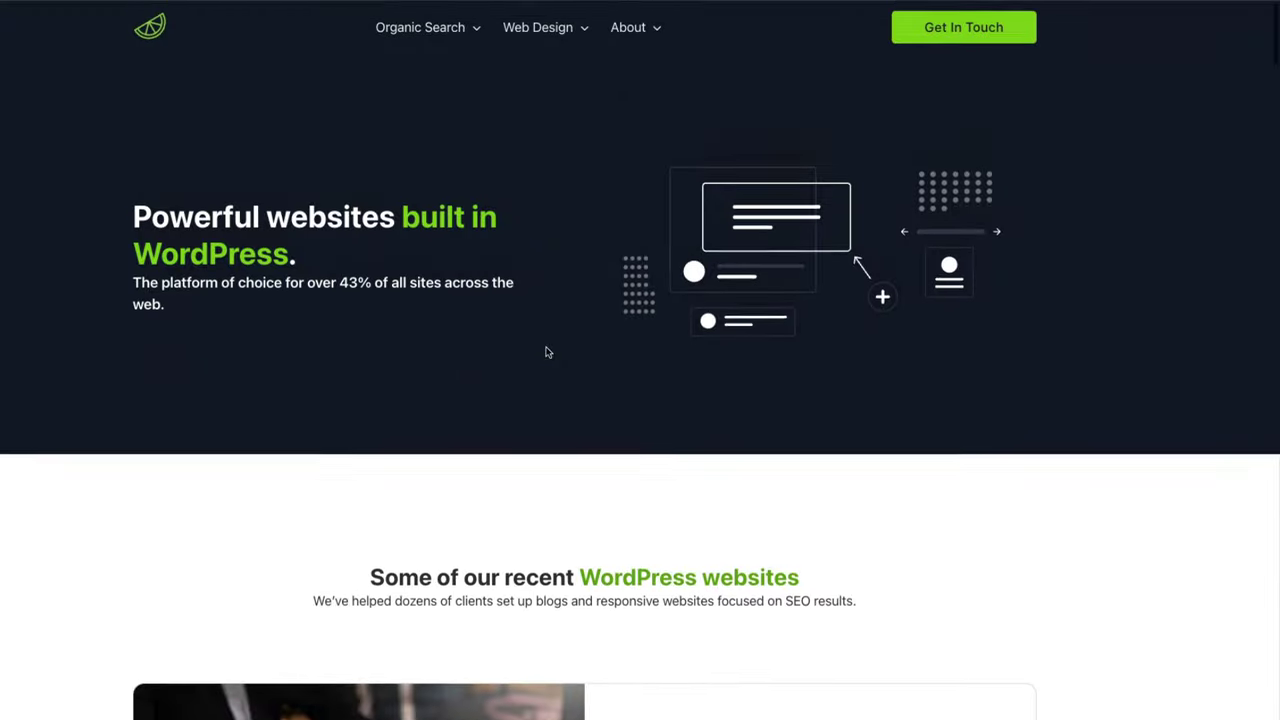
Step: Examine the Shopify SEO and Local SEO service pages of the Organic Search section
mouse_move(456, 44)
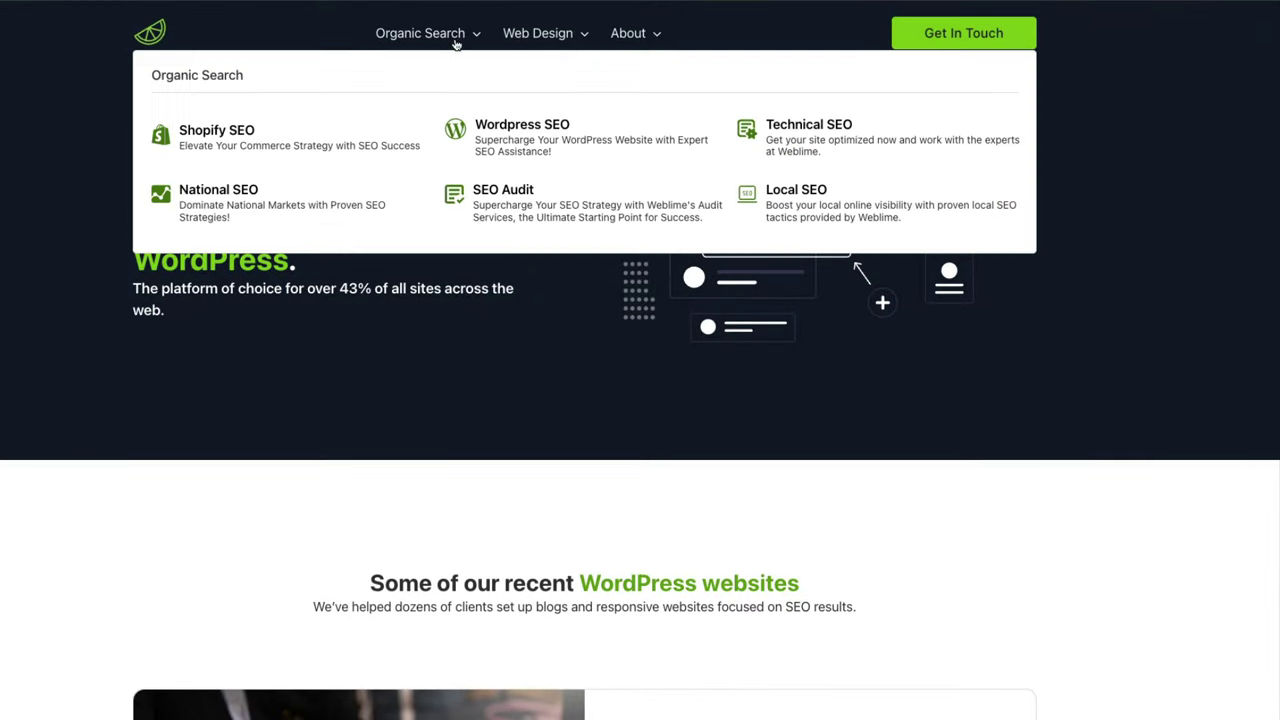
left_click(209, 134)
scroll(323, 229, "down", 3)
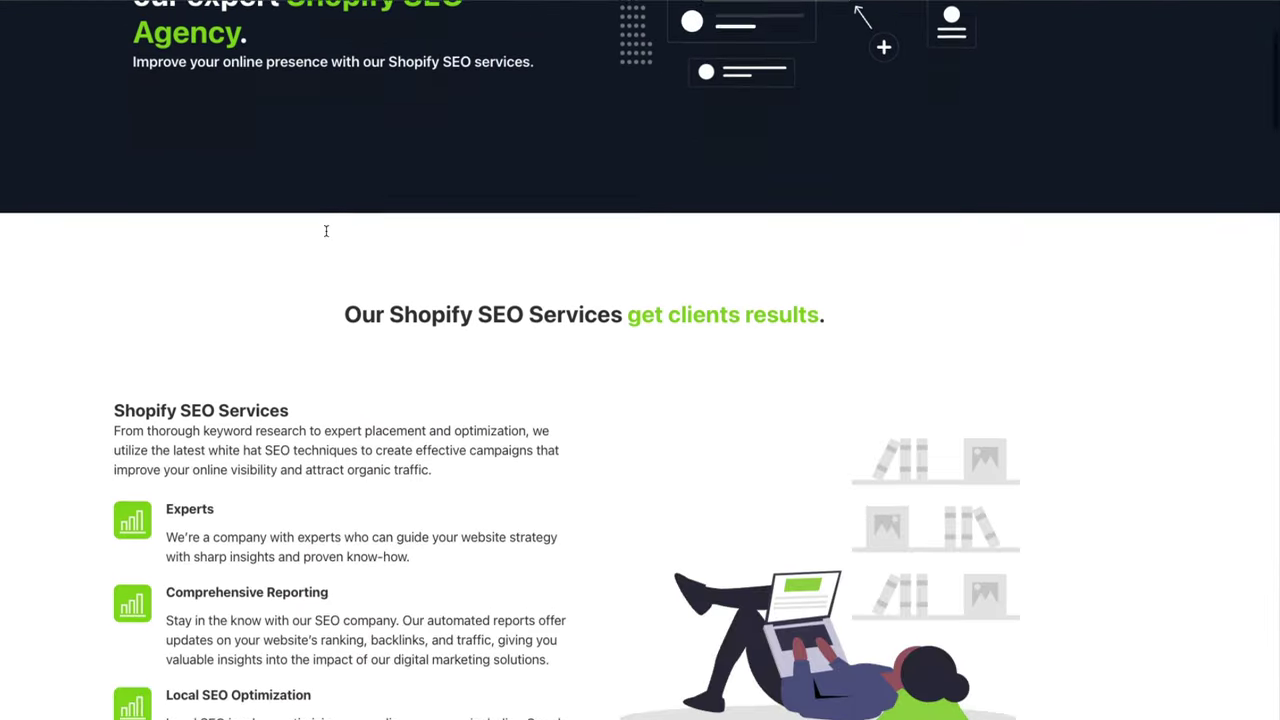
scroll(323, 229, "up", 3)
mouse_move(470, 36)
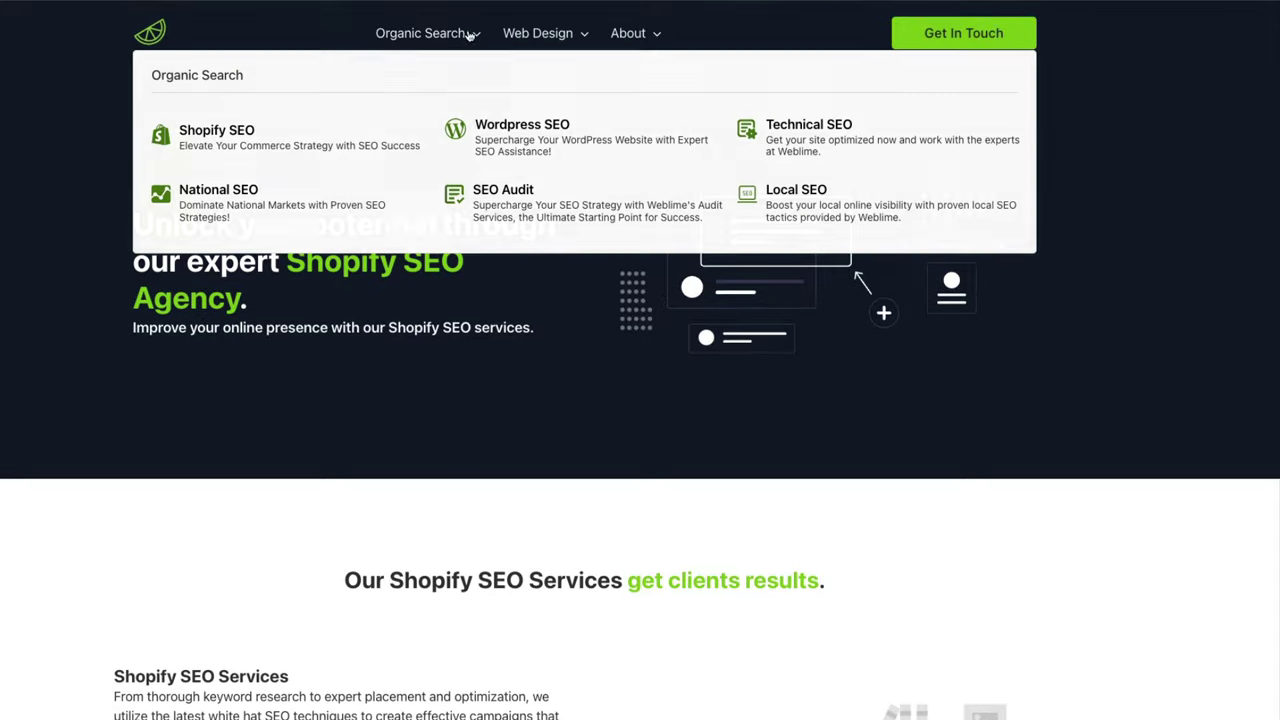
left_click(778, 197)
scroll(477, 338, "down", 5)
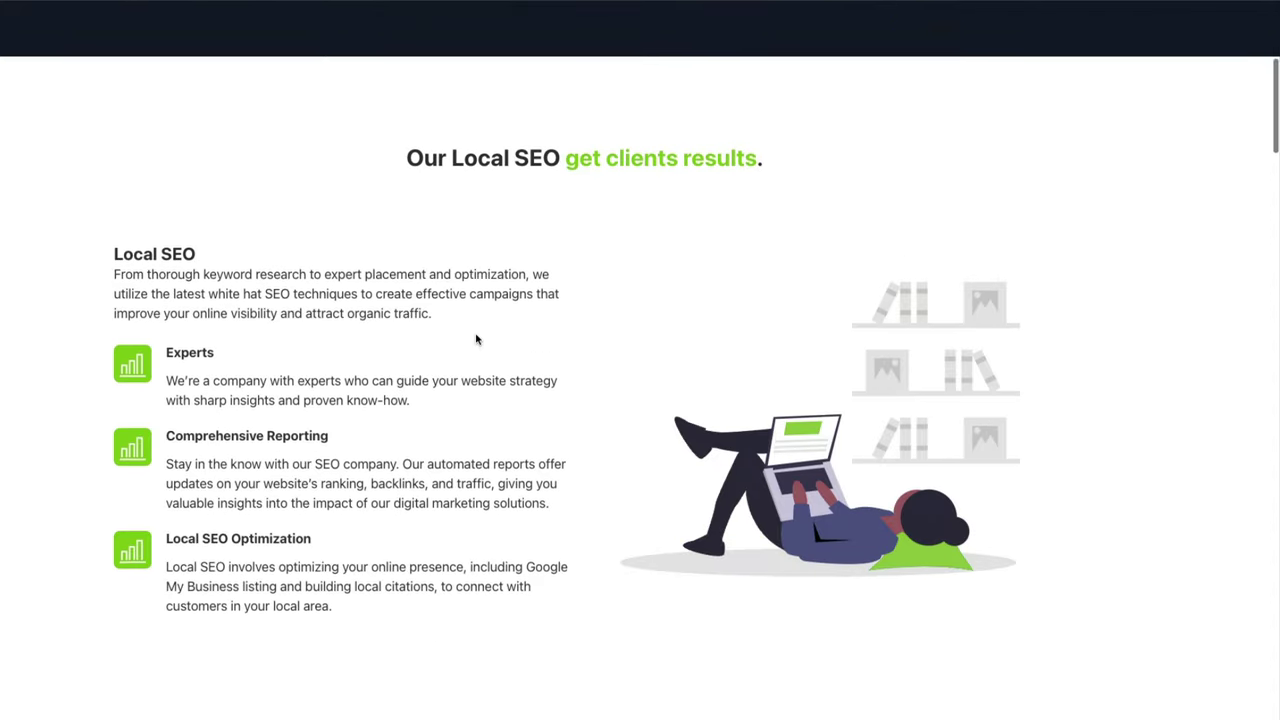
scroll(477, 338, "up", 5)
scroll(549, 358, "down", 2)
scroll(552, 340, "up", 2)
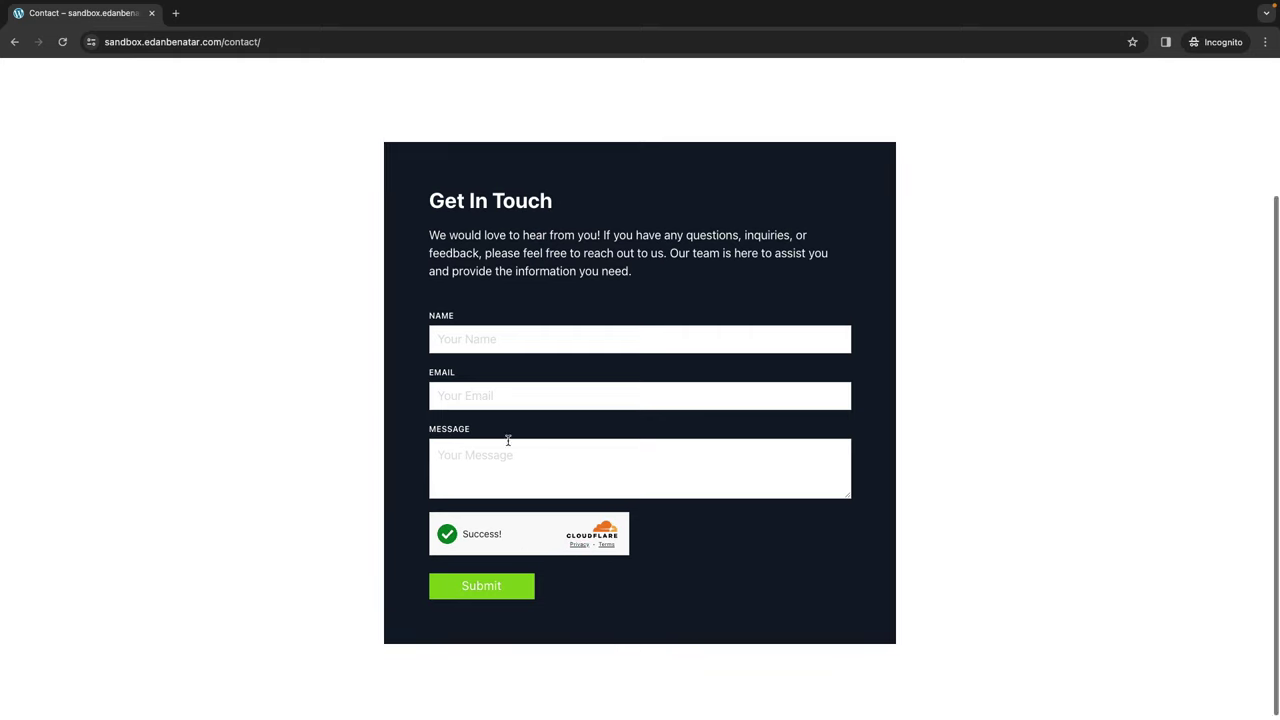
scroll(508, 440, "up", 3)
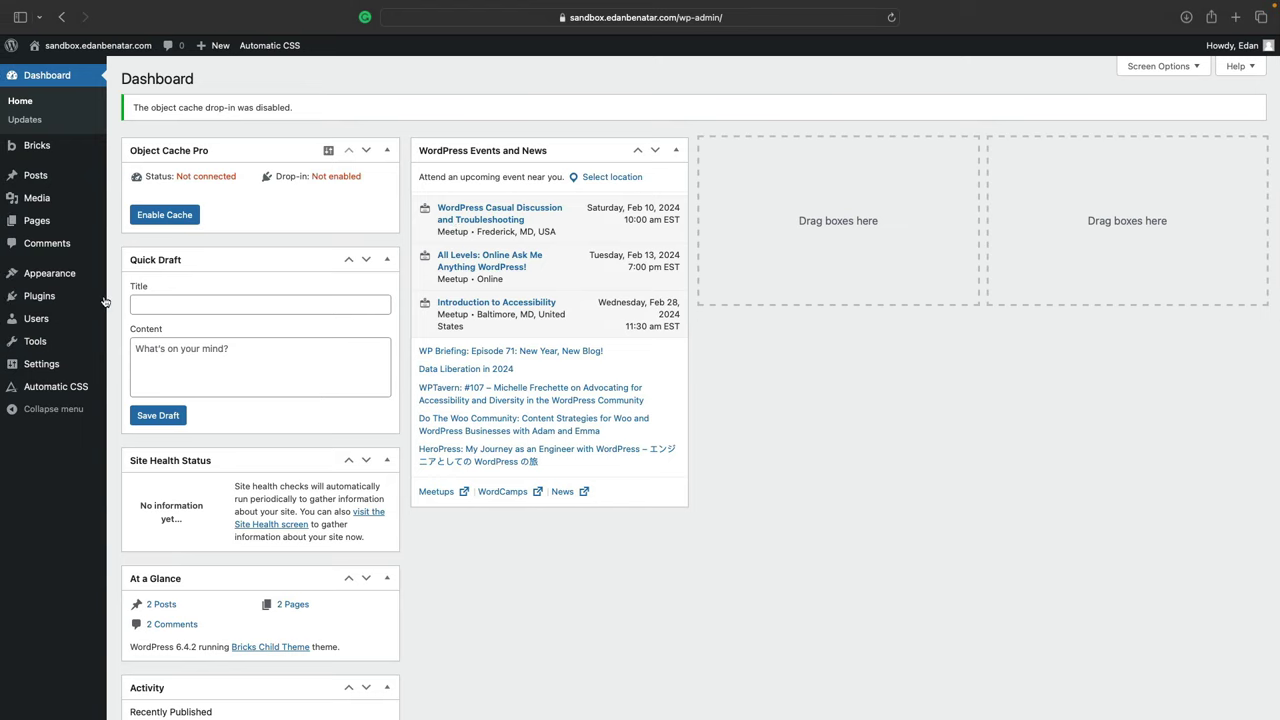
Step: Install and activate the plugin "Pods – Custom Content Types and Fields"
mouse_move(80, 307)
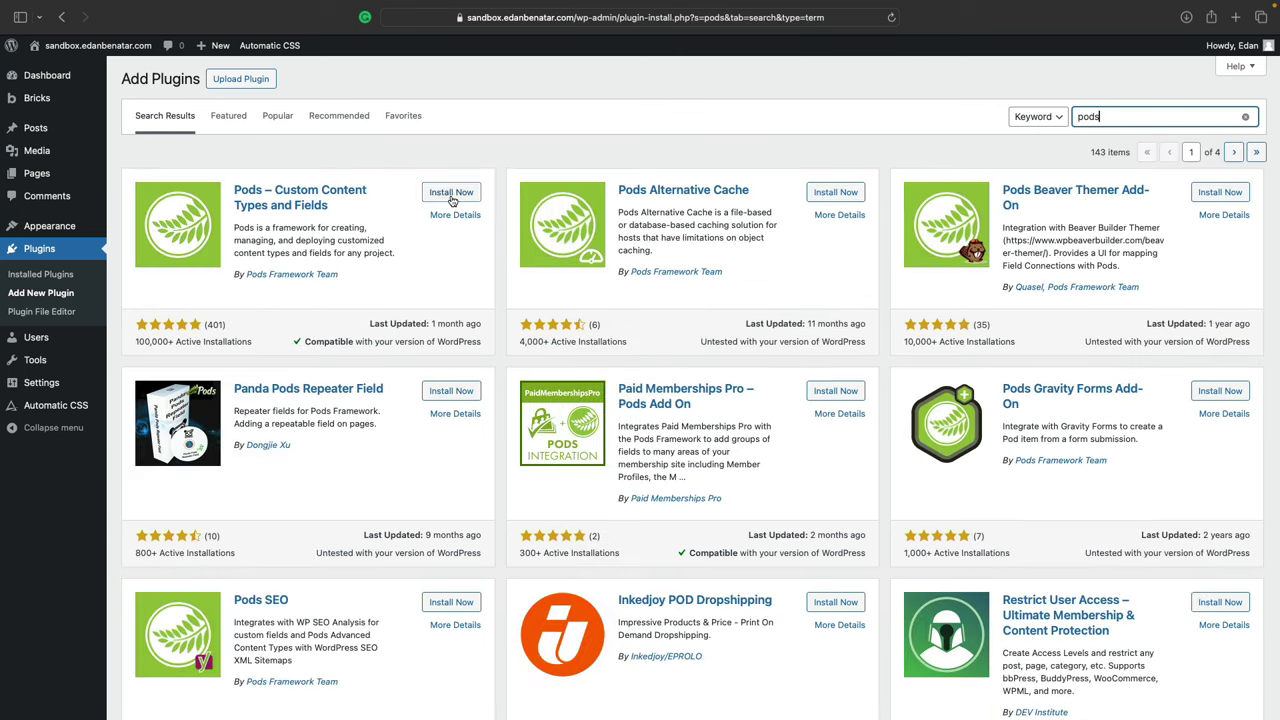
left_click(451, 193)
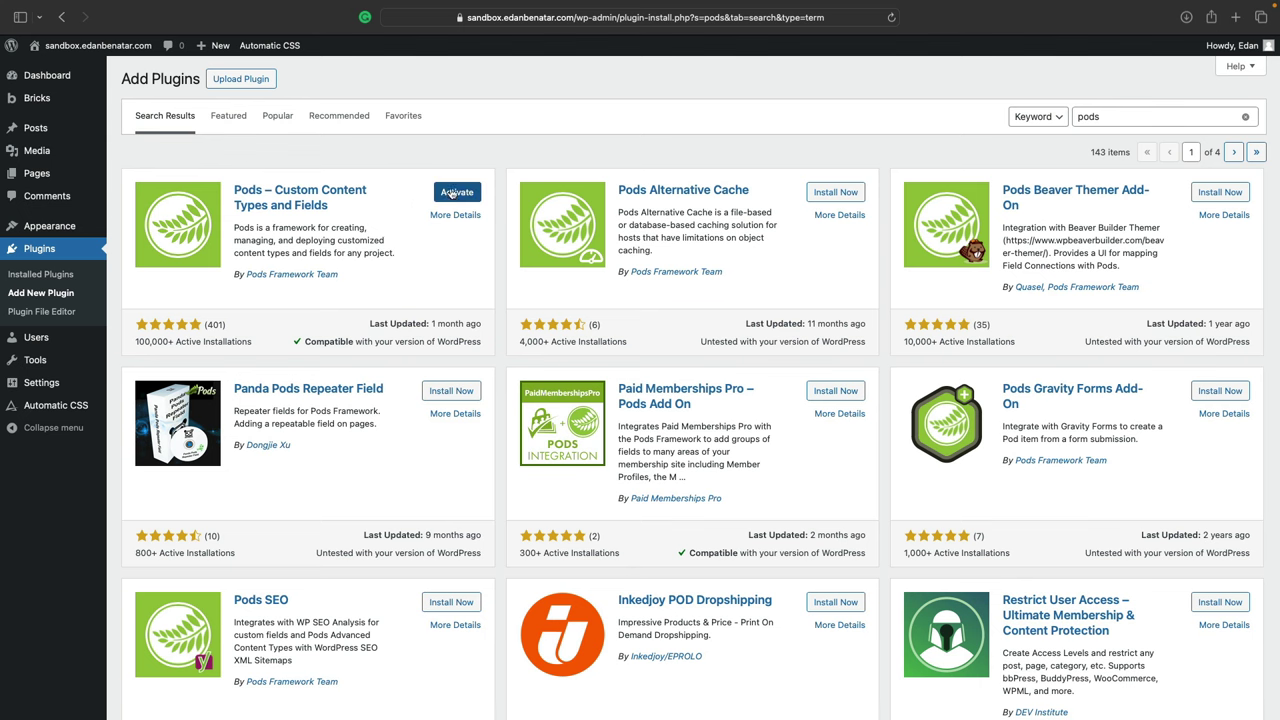
left_click(455, 193)
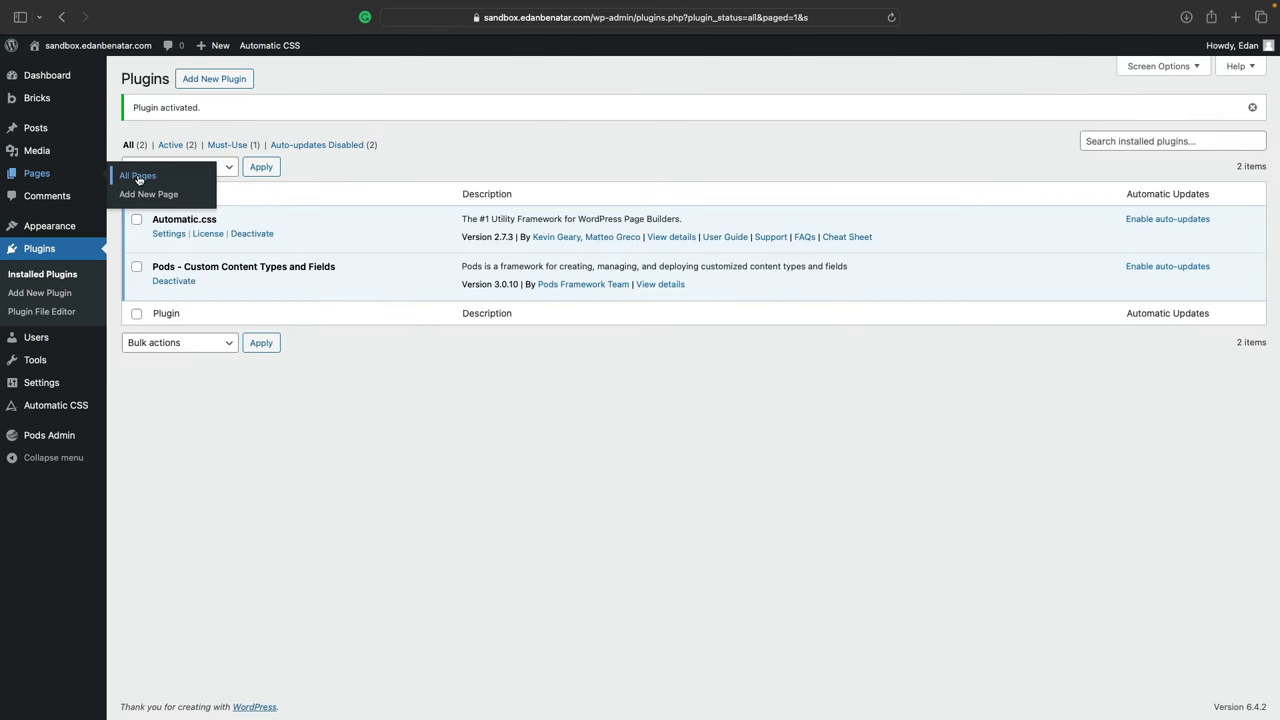
Step: Create and publish a new page titled "Flooring" and return to the page list
left_click(139, 177)
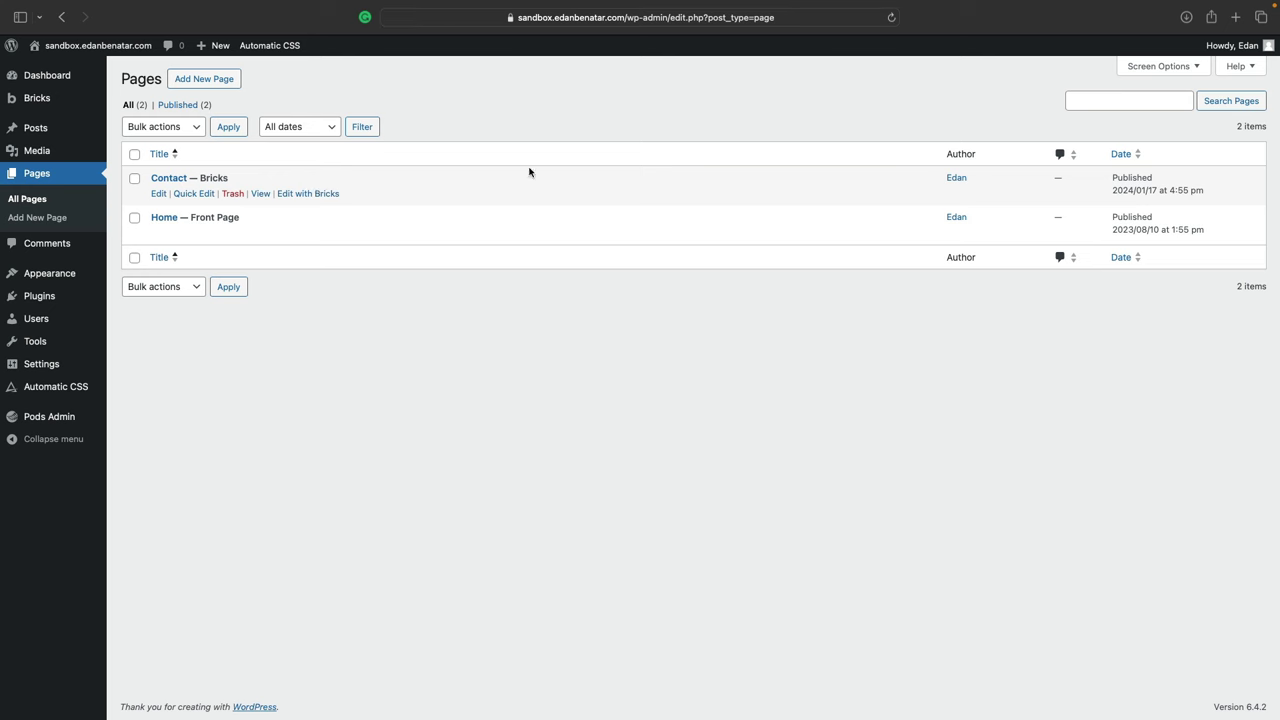
left_click(231, 86)
type("Flo")
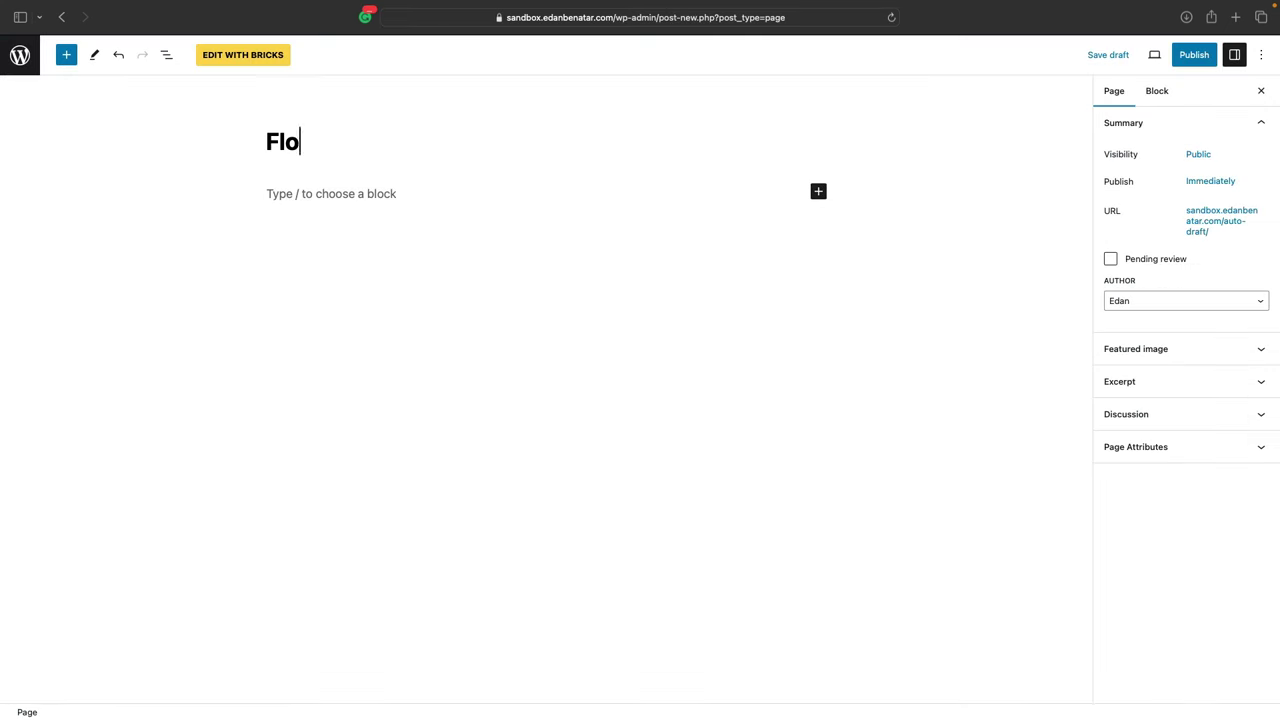
type("oring")
left_click(1194, 55)
left_click(1194, 55)
left_click(20, 55)
Step: Create and publish a new page titled "Roofing" and return to the page list
left_click(228, 84)
type("Roofing")
left_click(1194, 55)
left_click(1143, 54)
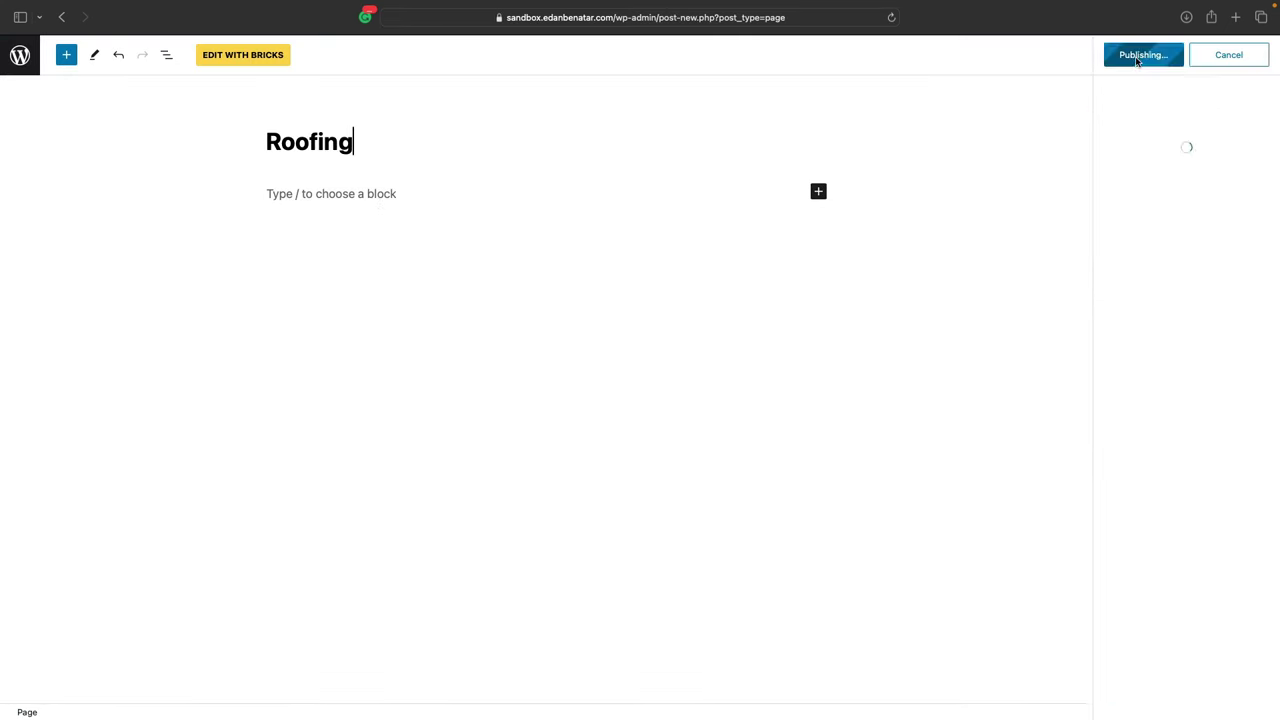
left_click(20, 55)
Step: Create and publish a new page titled "Kitchens" and return to the page list
left_click(217, 82)
type("Kitchens")
left_click(1194, 55)
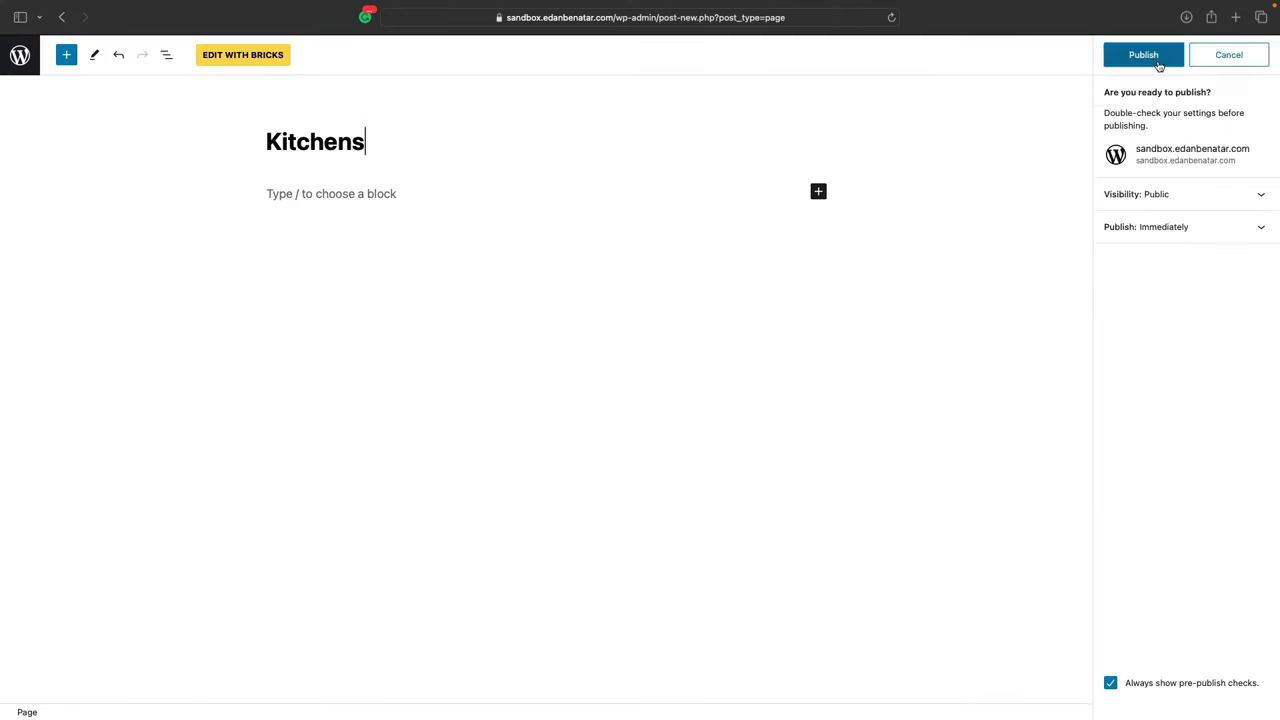
left_click(1143, 54)
left_click(20, 55)
Step: Create and publish a new page titled "Bathrooms" and return to the page list
left_click(203, 77)
type("Bathrooms")
left_click(1194, 55)
left_click(1143, 54)
left_click(20, 55)
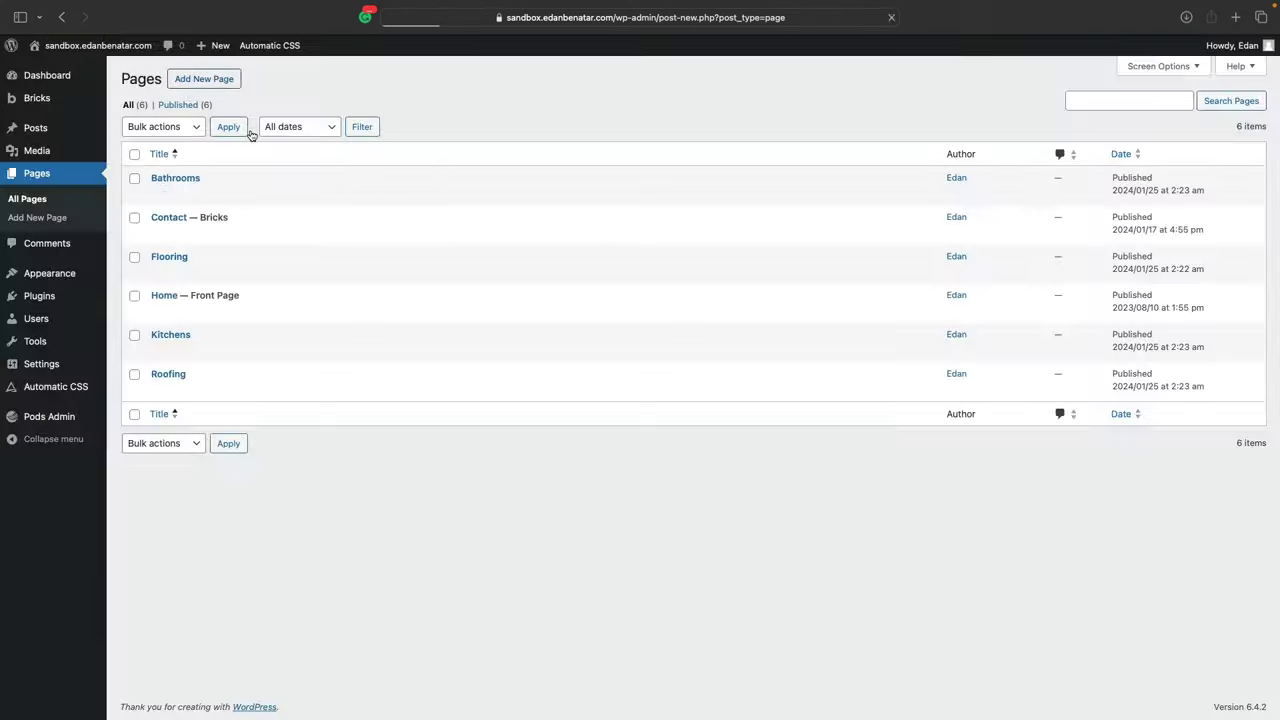
Step: Create and publish a new page titled "Additions" and return to the page list
left_click(203, 77)
type("Additions")
left_click(1194, 55)
left_click(1143, 54)
left_click(20, 55)
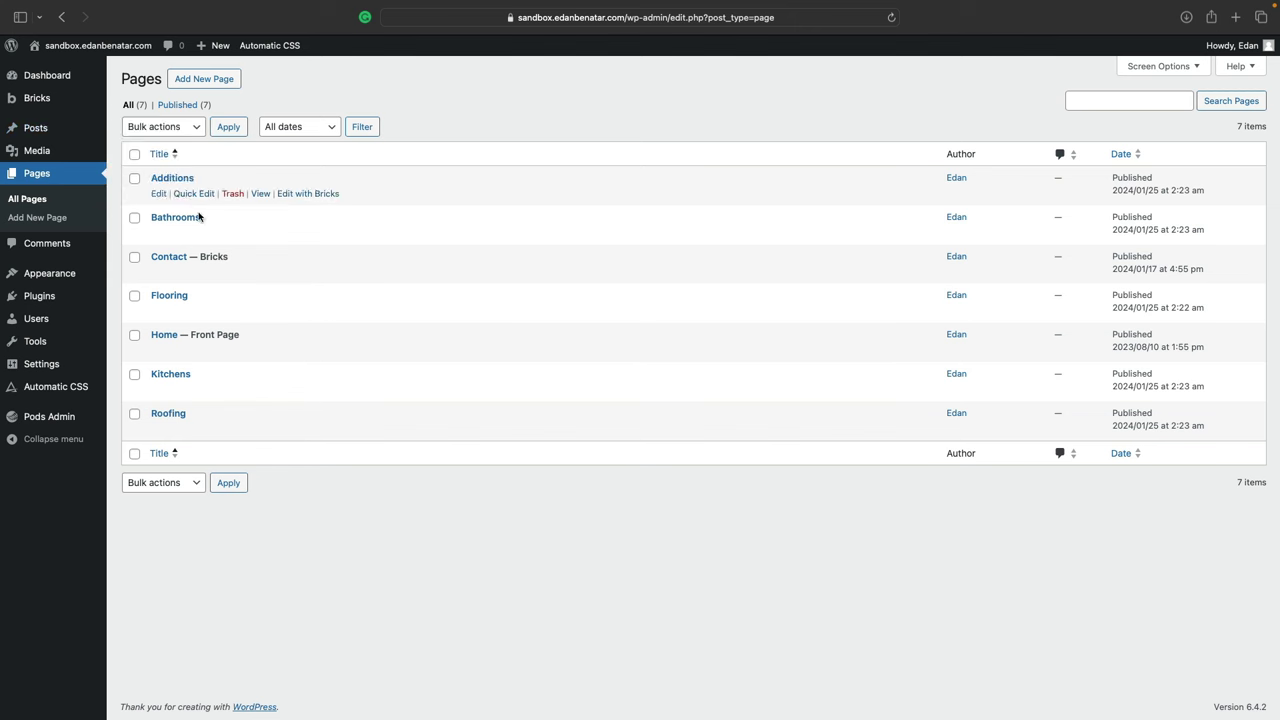
Step: Create a new Bricks template named "Services" with the template type Single and publish it
mouse_move(42, 105)
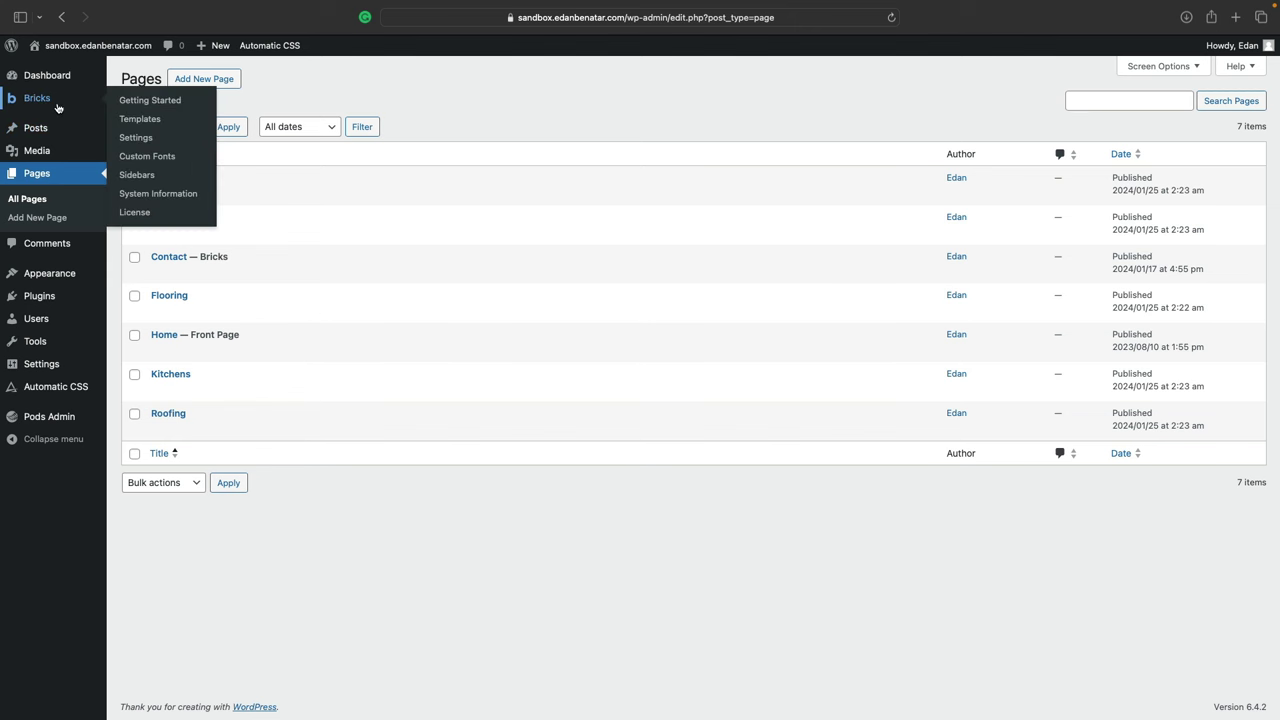
left_click(145, 120)
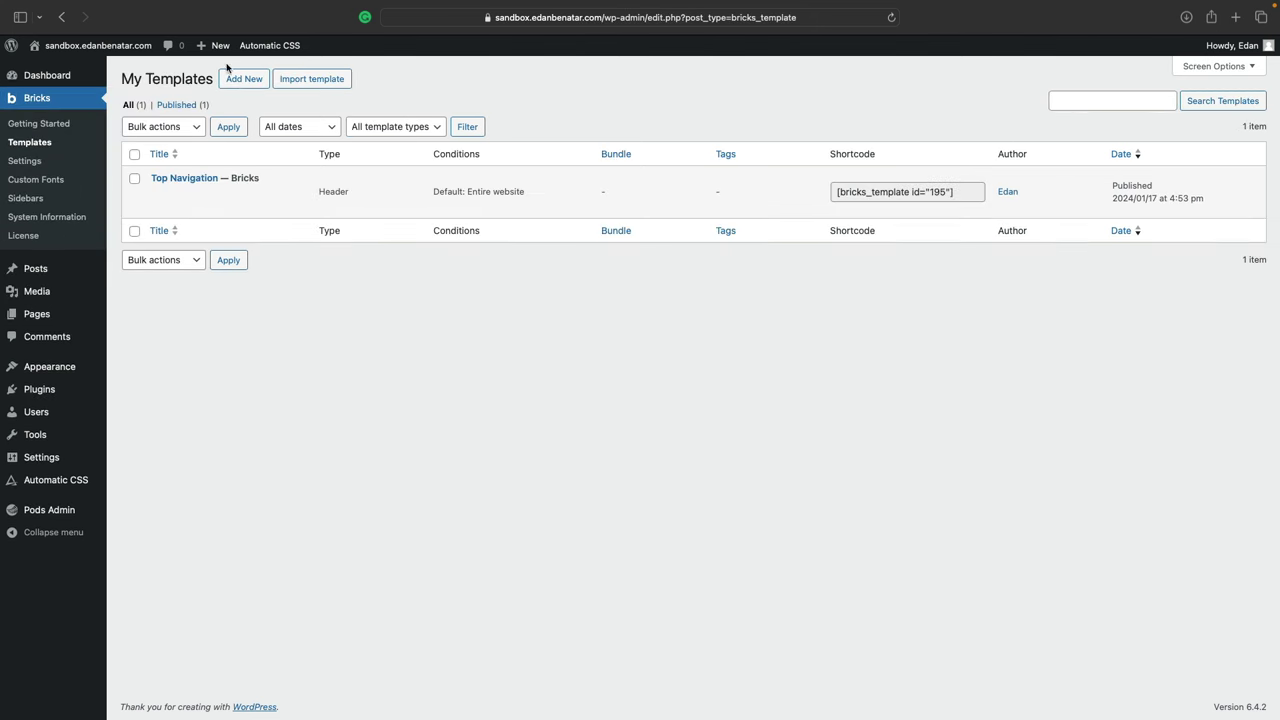
left_click(243, 79)
type("Services")
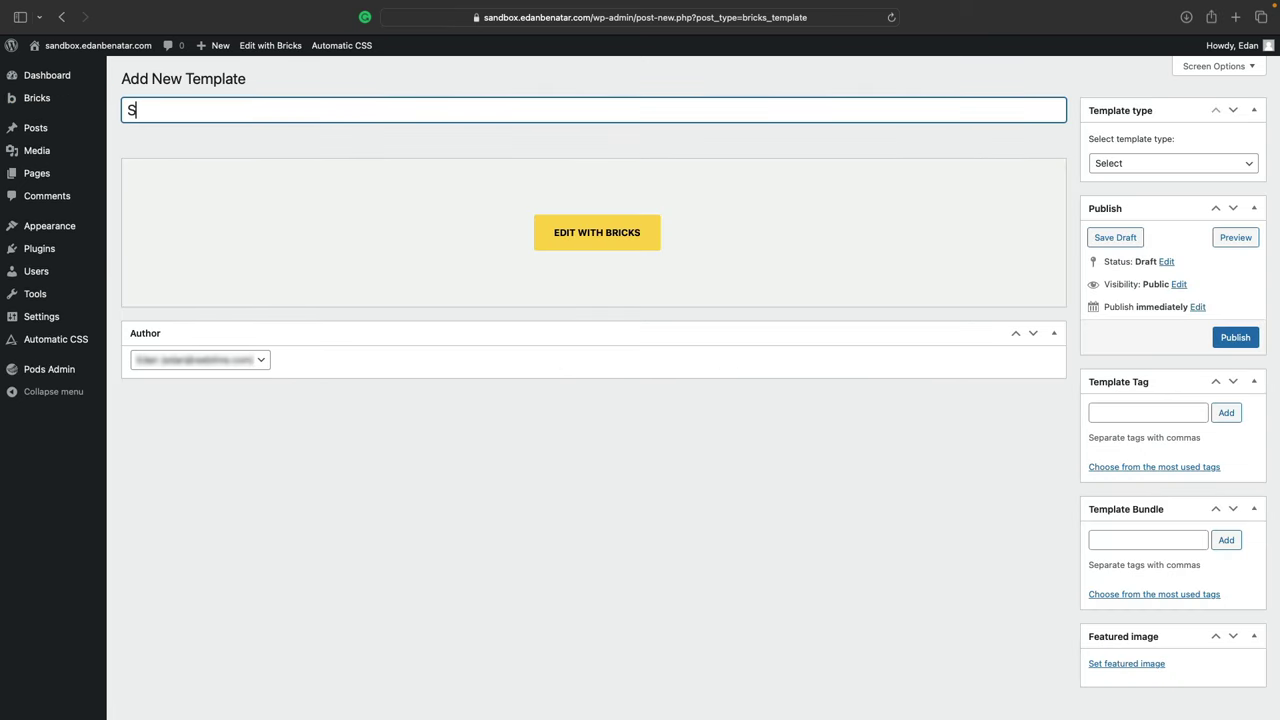
left_click(1200, 165)
left_click(1140, 205)
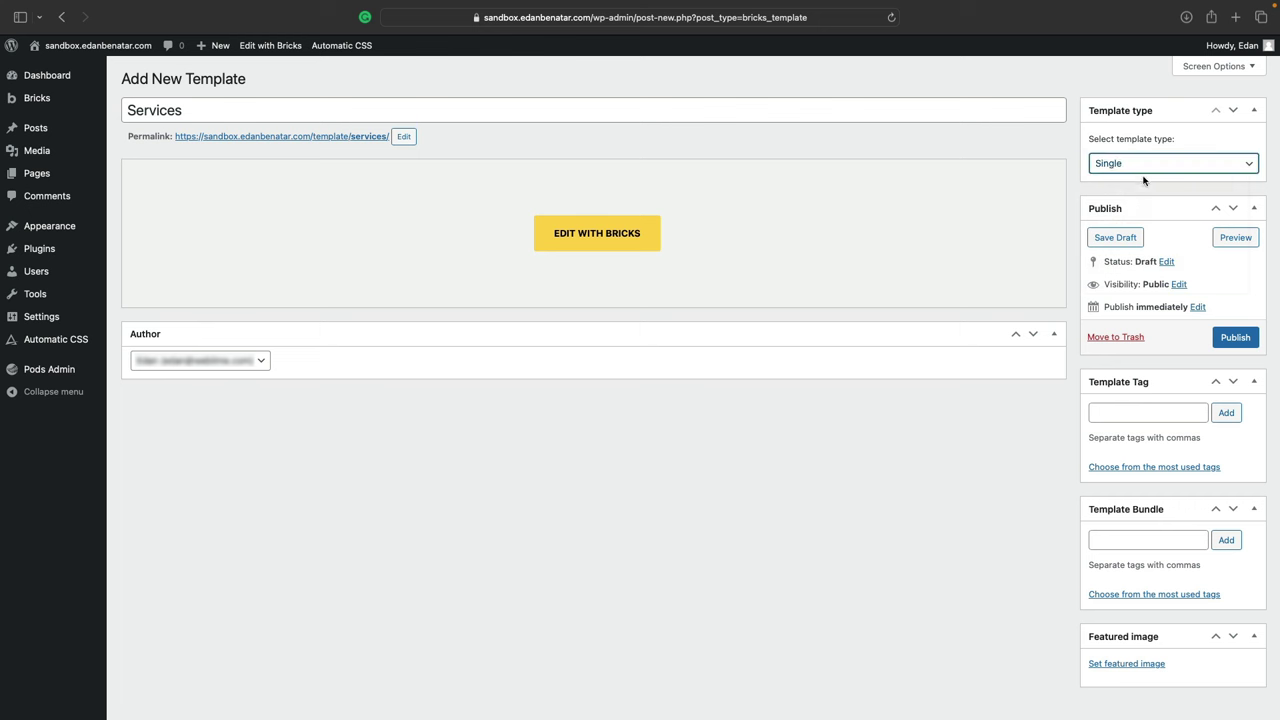
left_click(1235, 340)
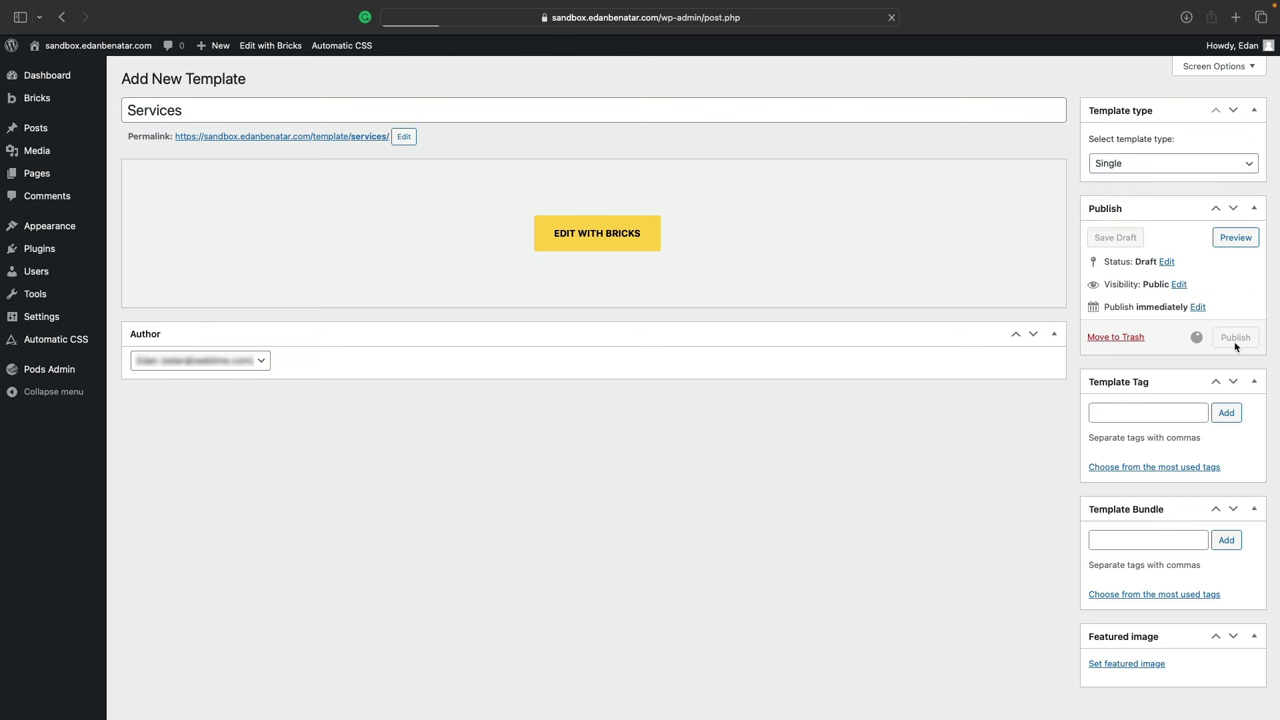
Step: Edit the Services template with Bricks, insert the "Competitive advantages" layout found by searching templates for "services", and save
left_click(613, 287)
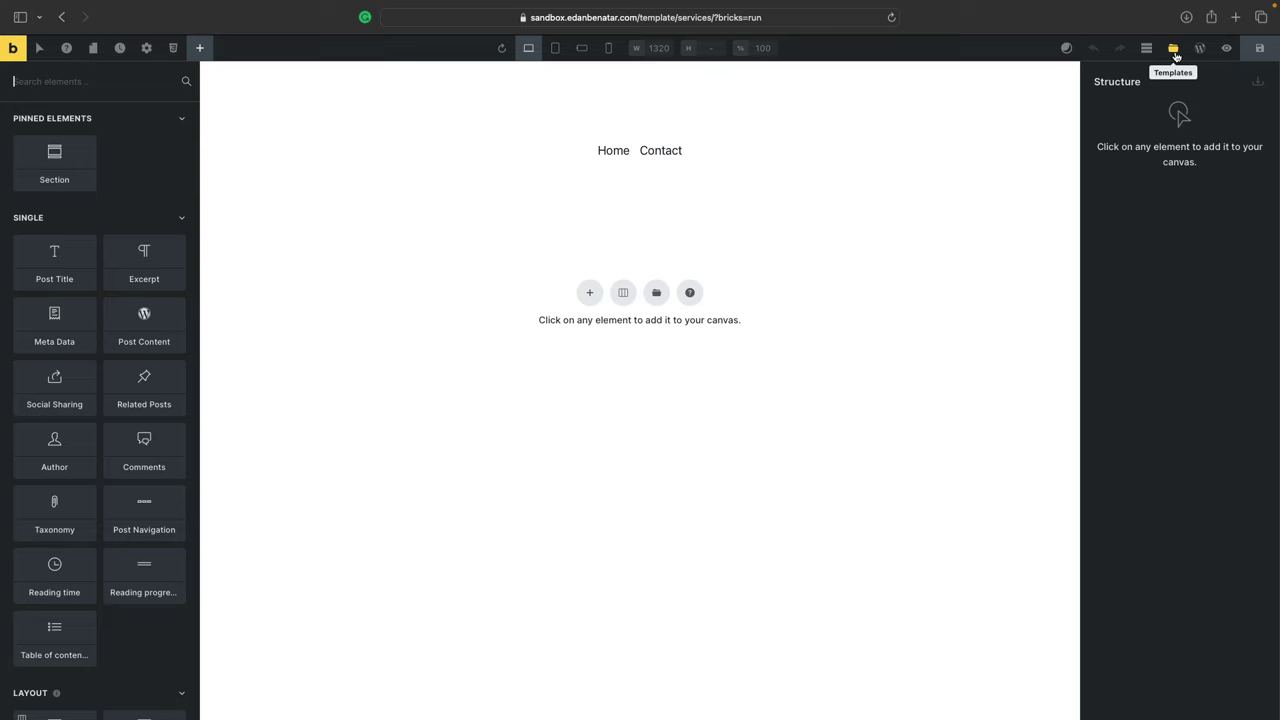
left_click(1178, 56)
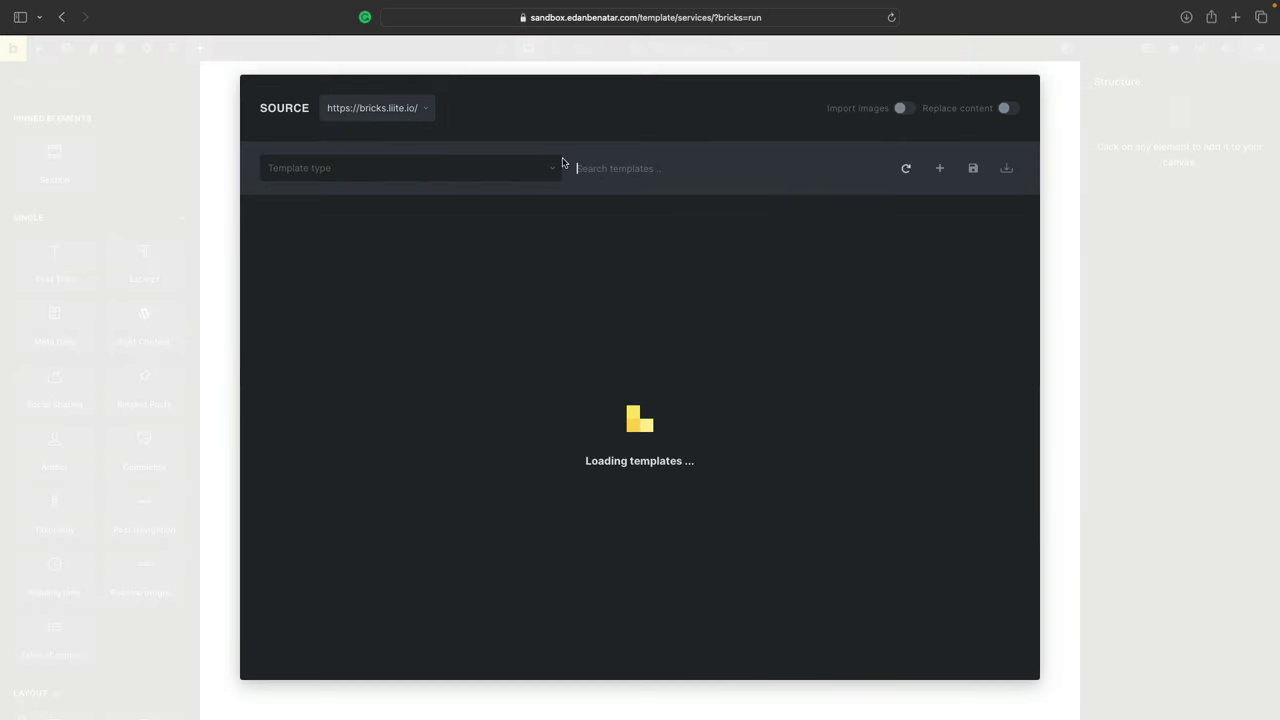
type("services")
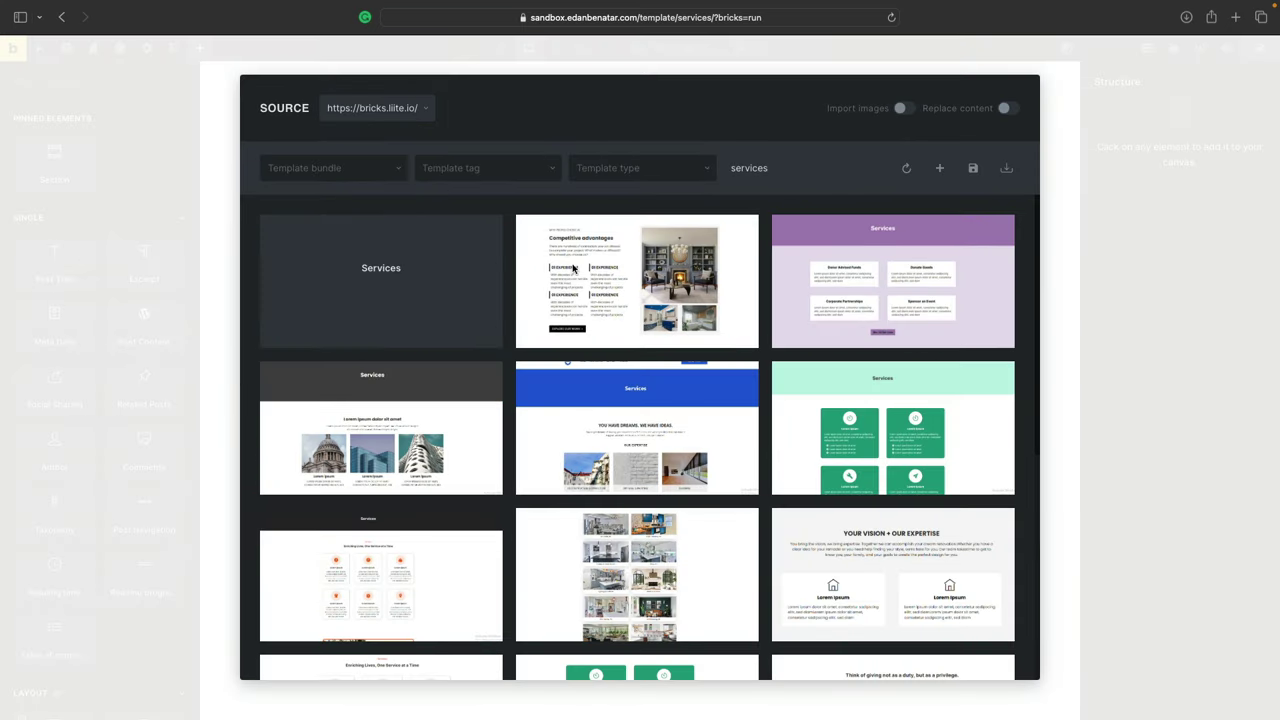
mouse_move(615, 312)
left_click(637, 294)
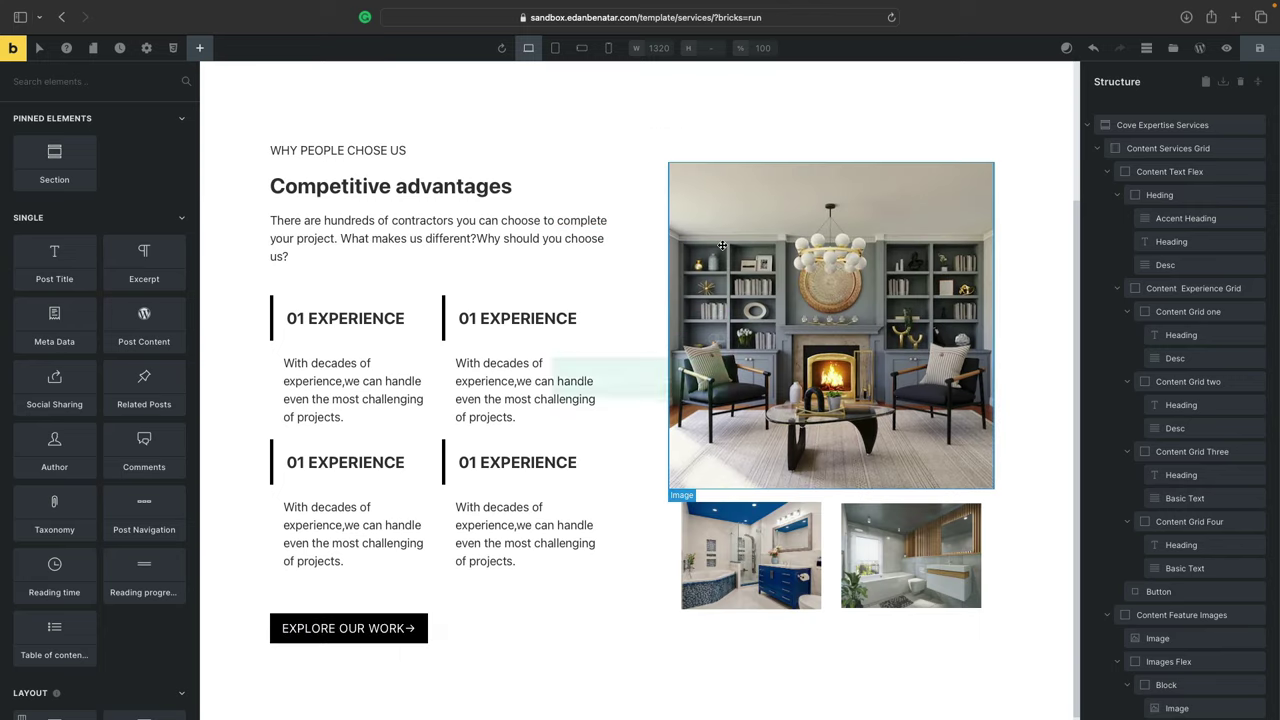
left_click(515, 374)
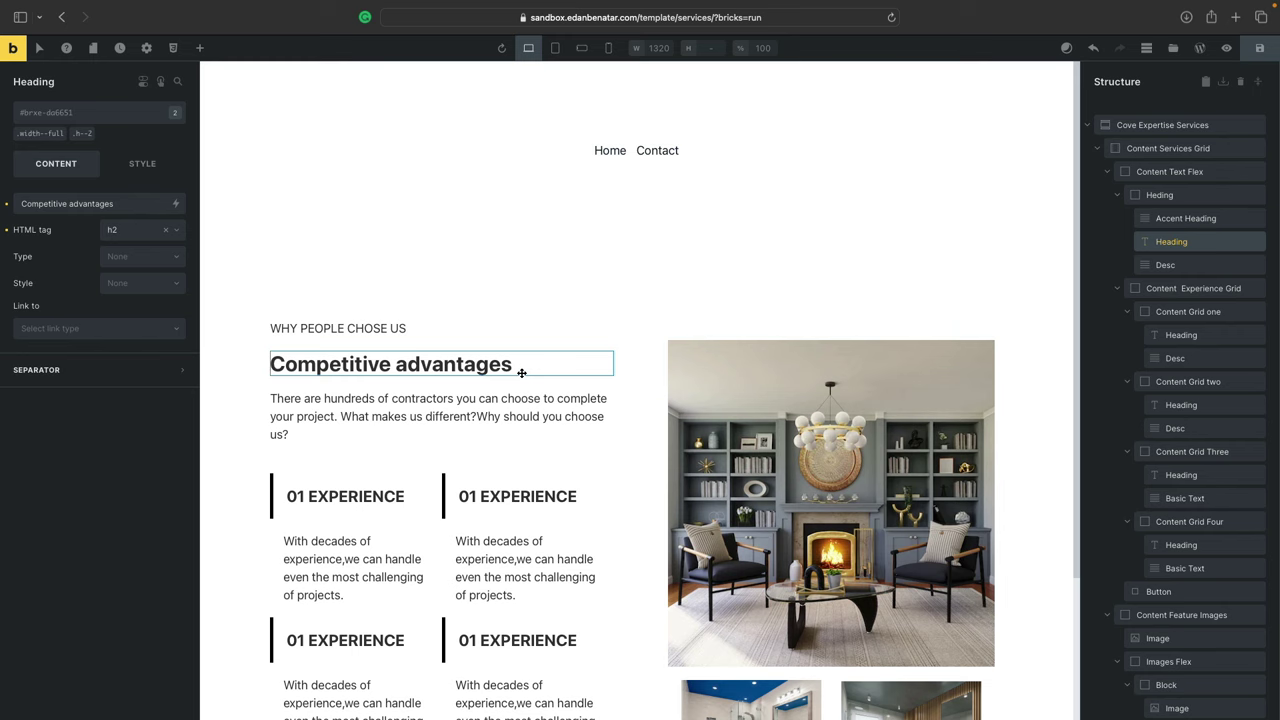
key("ctrl+s")
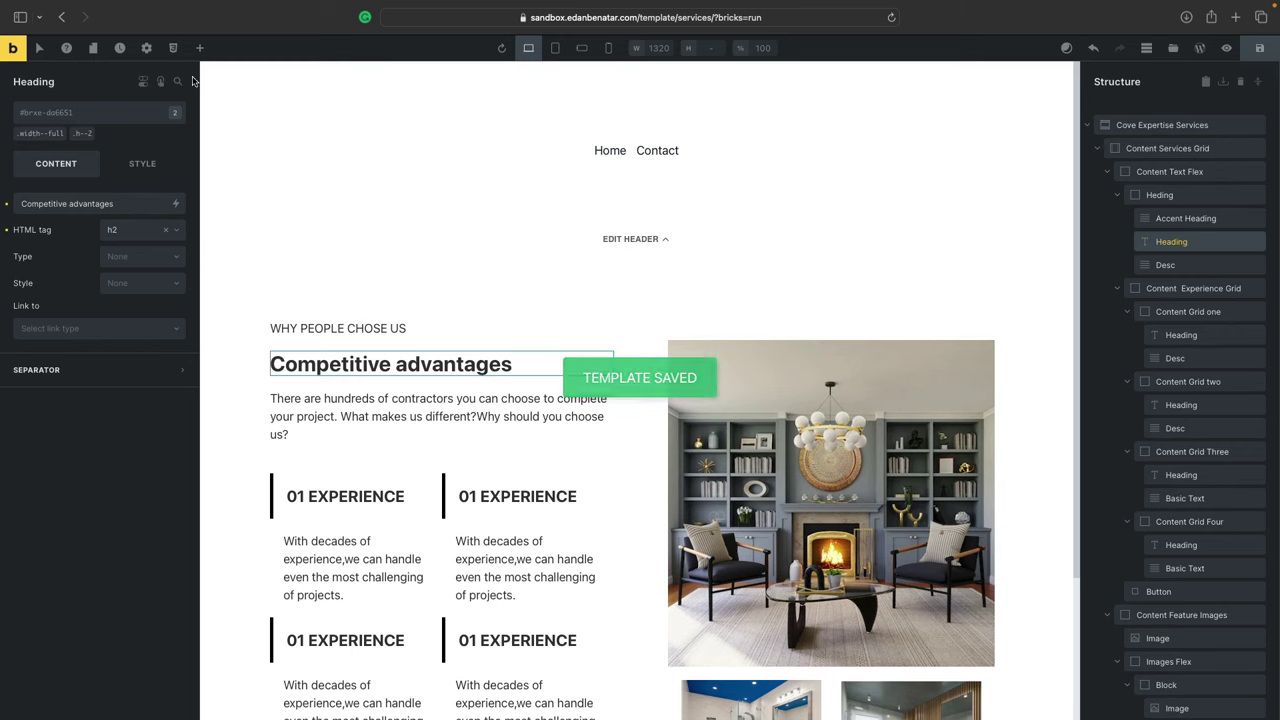
Step: Switch to the live site in the incognito browser window and view its Contact and Home pages
key("ctrl+Right")
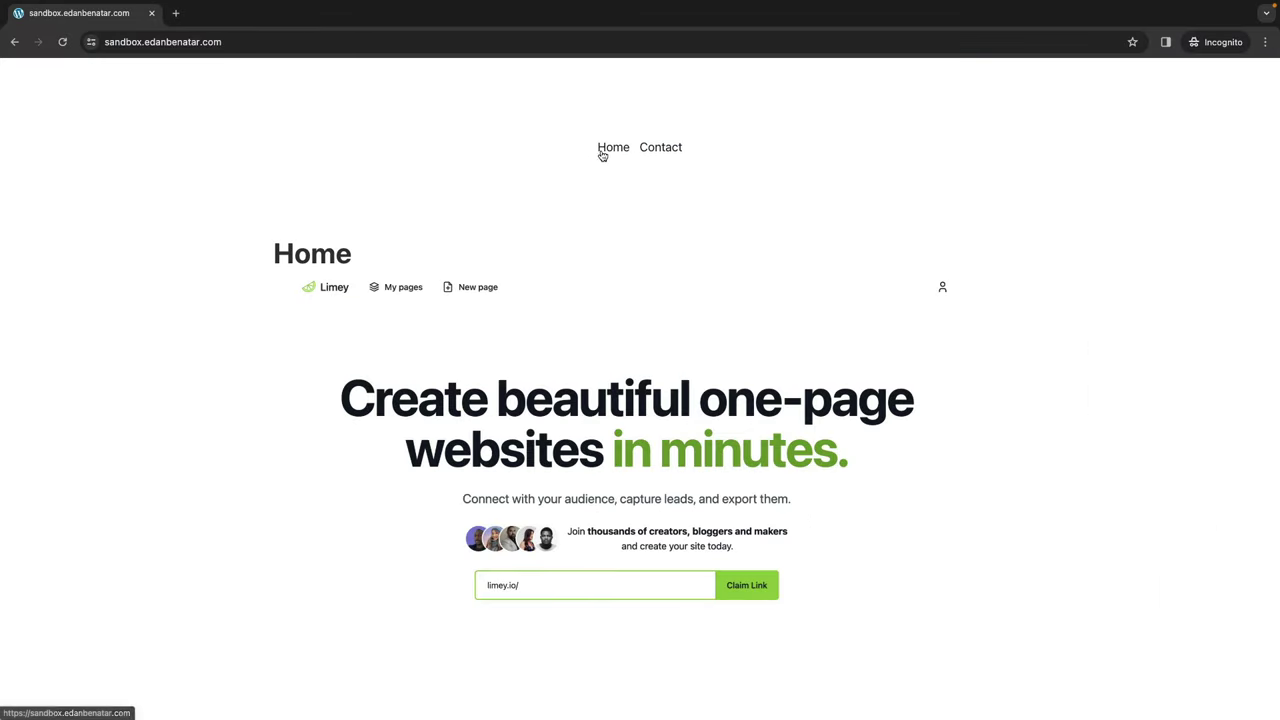
left_click(668, 150)
left_click(617, 149)
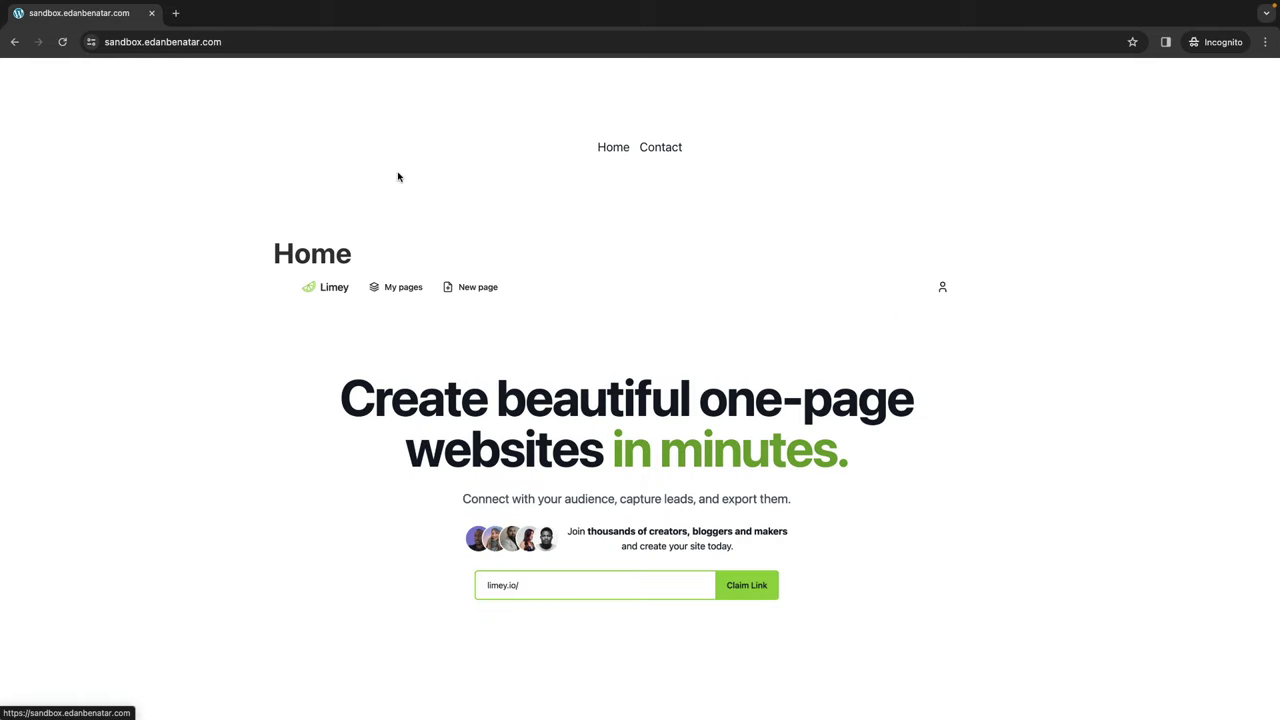
Step: Switch back to the admin browser window, leave the Bricks builder and create a new WordPress menu named "Main"
key("ctrl+Left")
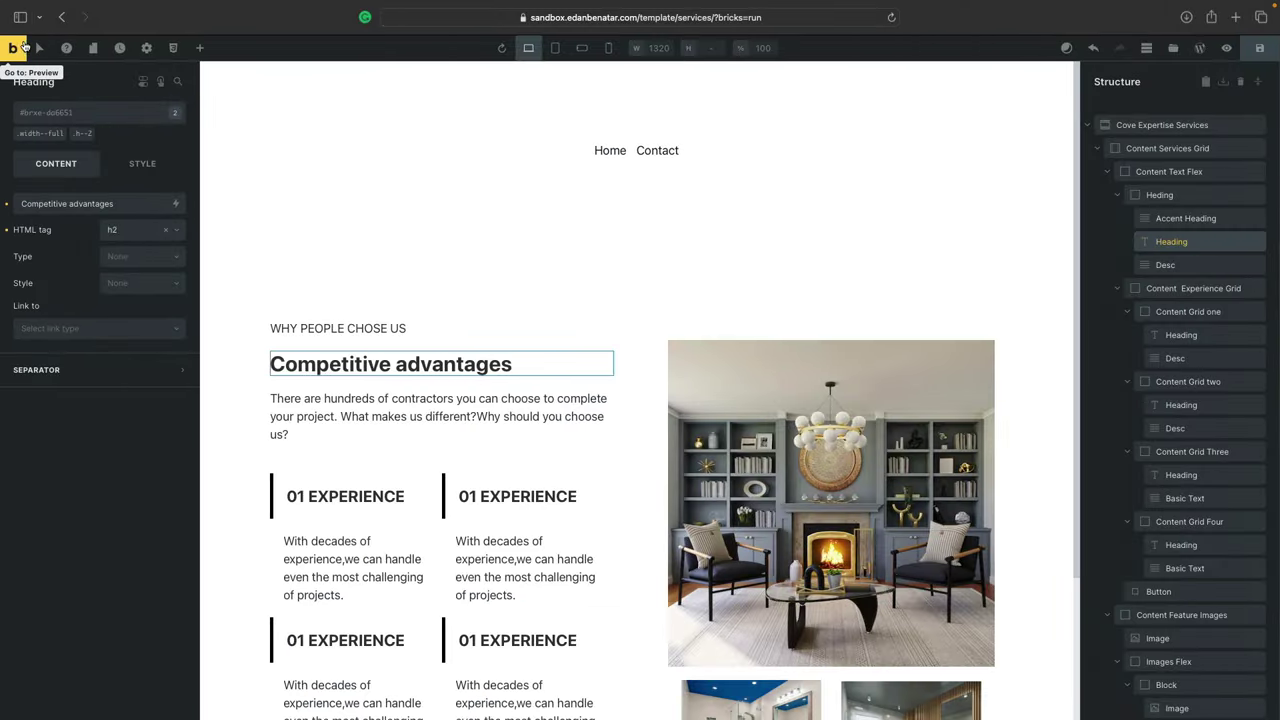
left_click(20, 46)
mouse_move(124, 285)
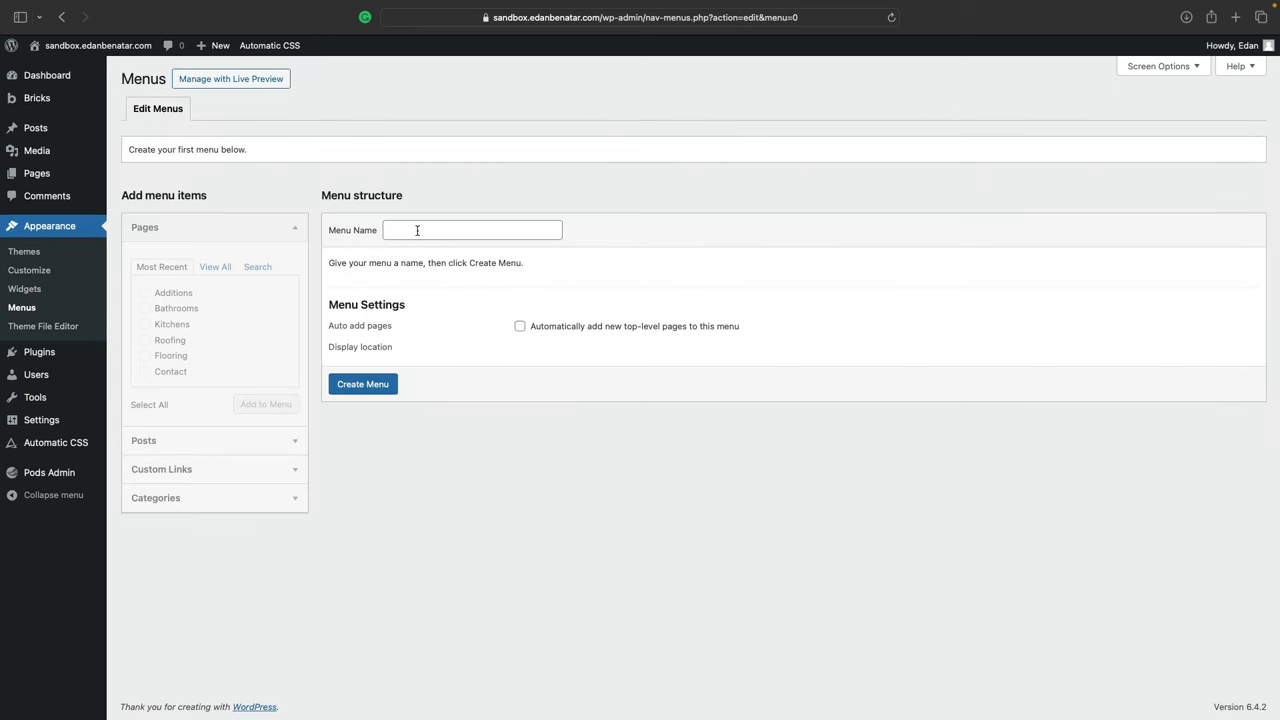
left_click(356, 384)
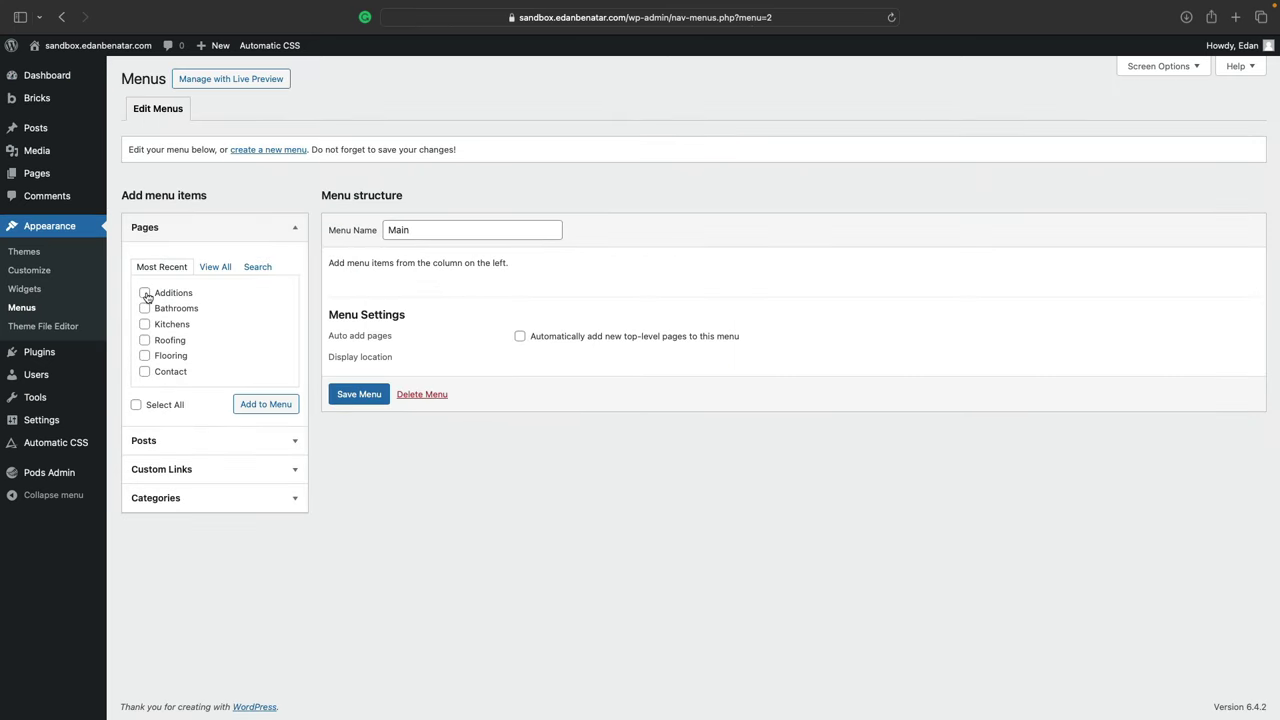
Step: Add the Additions, Bathrooms, Kitchens, Roofing, Flooring, Contact and Home pages to the Main menu, place Home first and save the menu
left_click(145, 293)
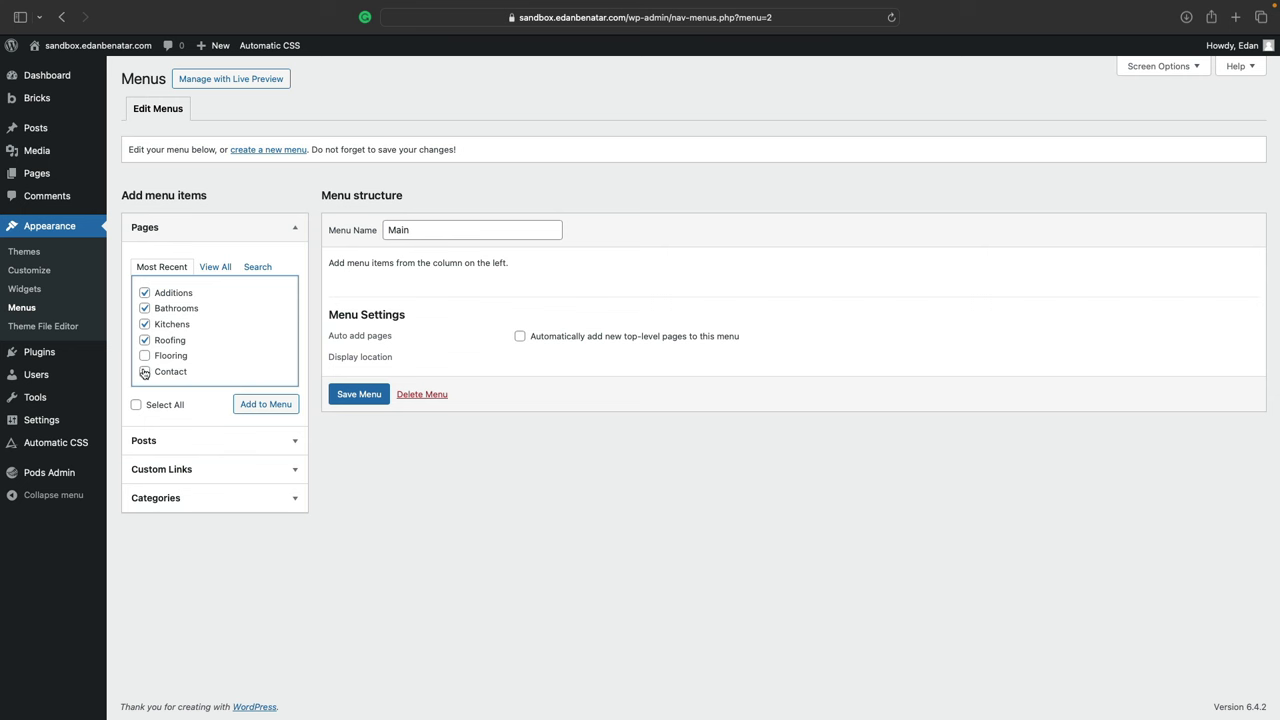
left_click(268, 405)
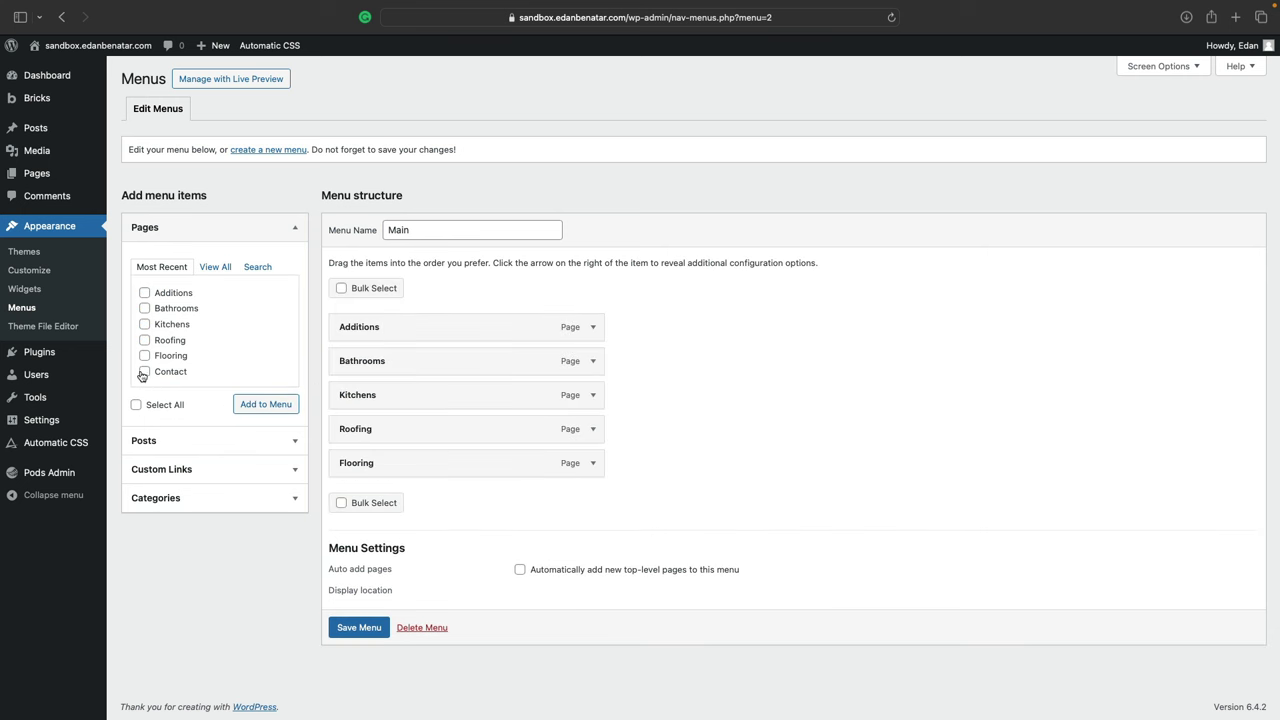
left_click(145, 372)
left_click(252, 404)
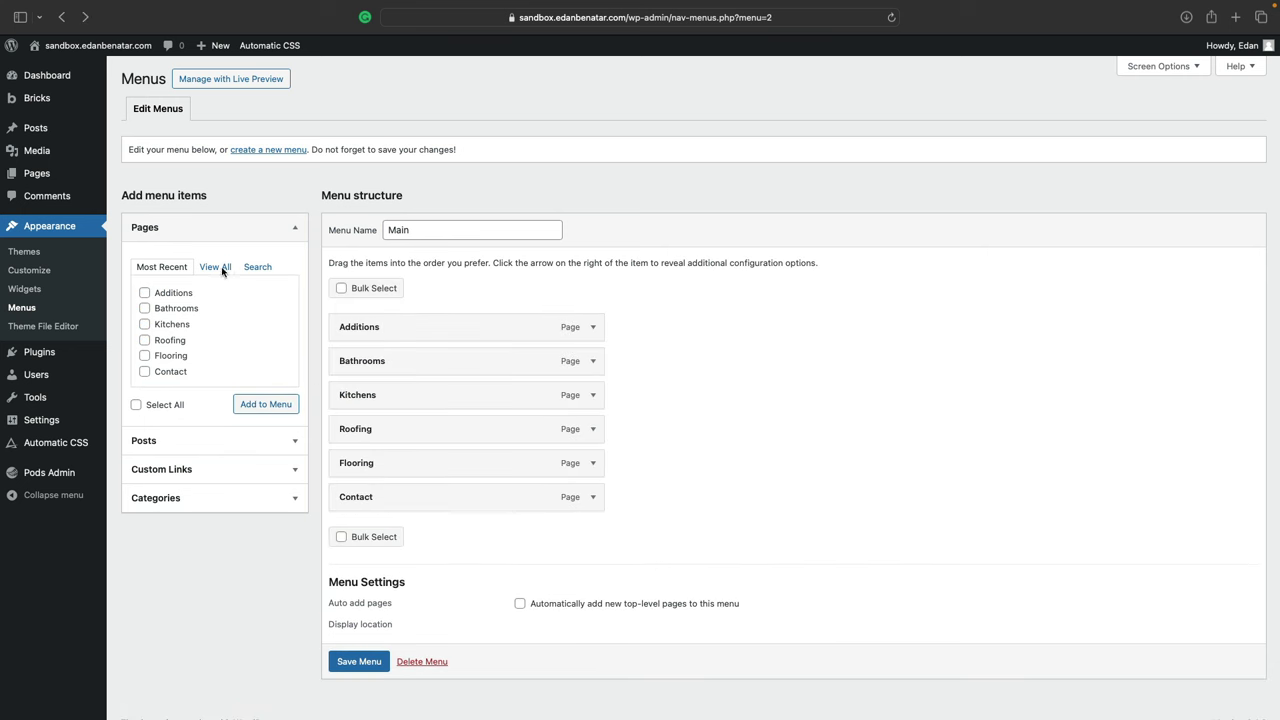
left_click(215, 267)
left_click(144, 293)
left_click(267, 425)
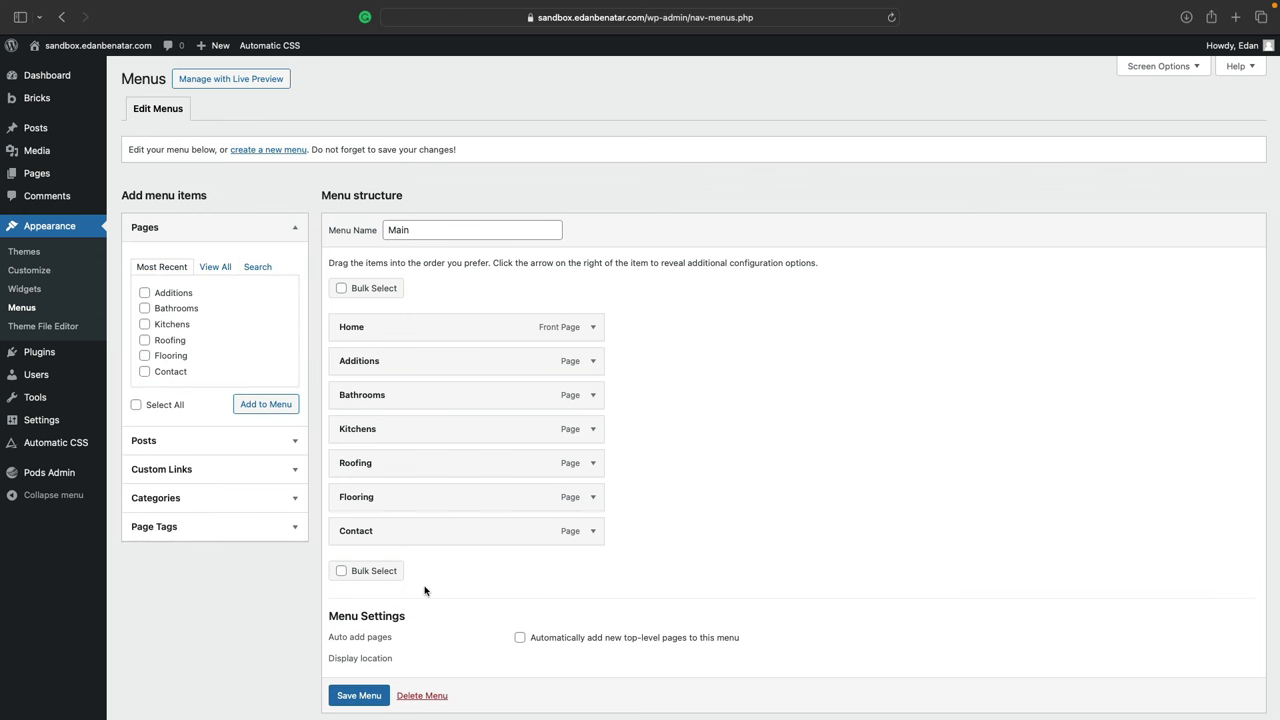
Step: Edit the Top Navigation template with Bricks and delete the Contact and Home text links from its container
mouse_move(37, 98)
left_click(138, 118)
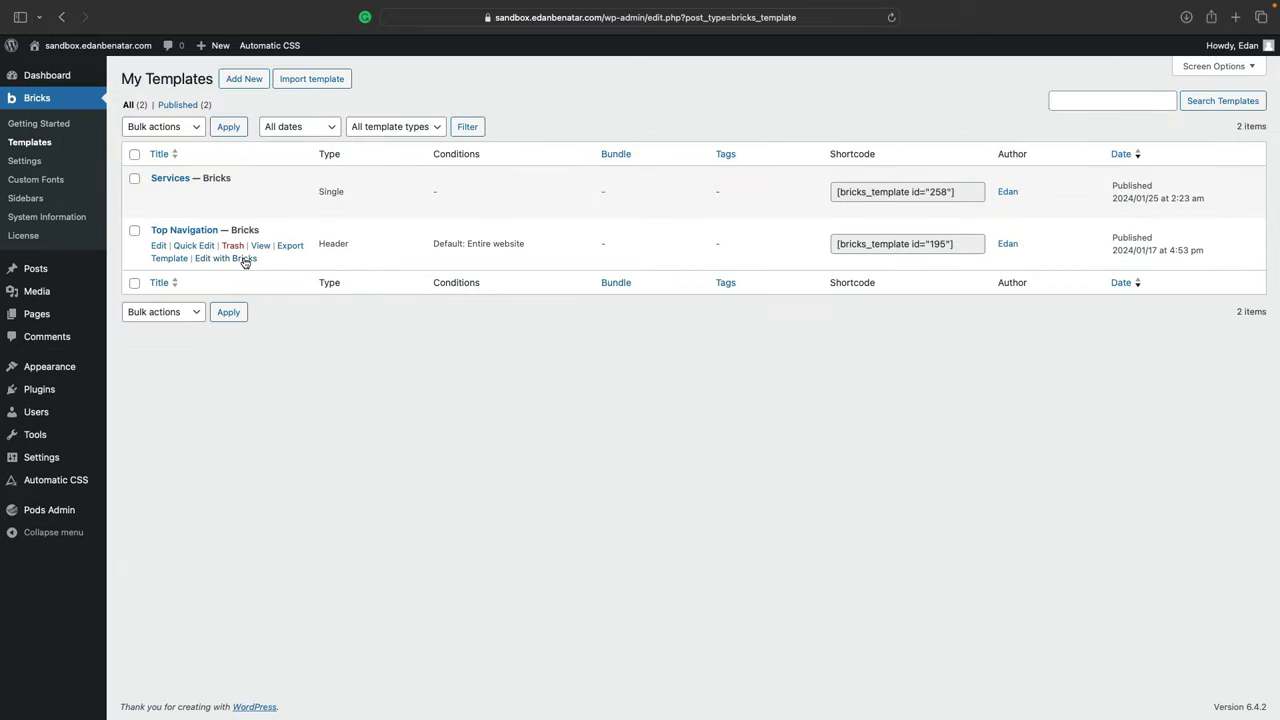
left_click(244, 259)
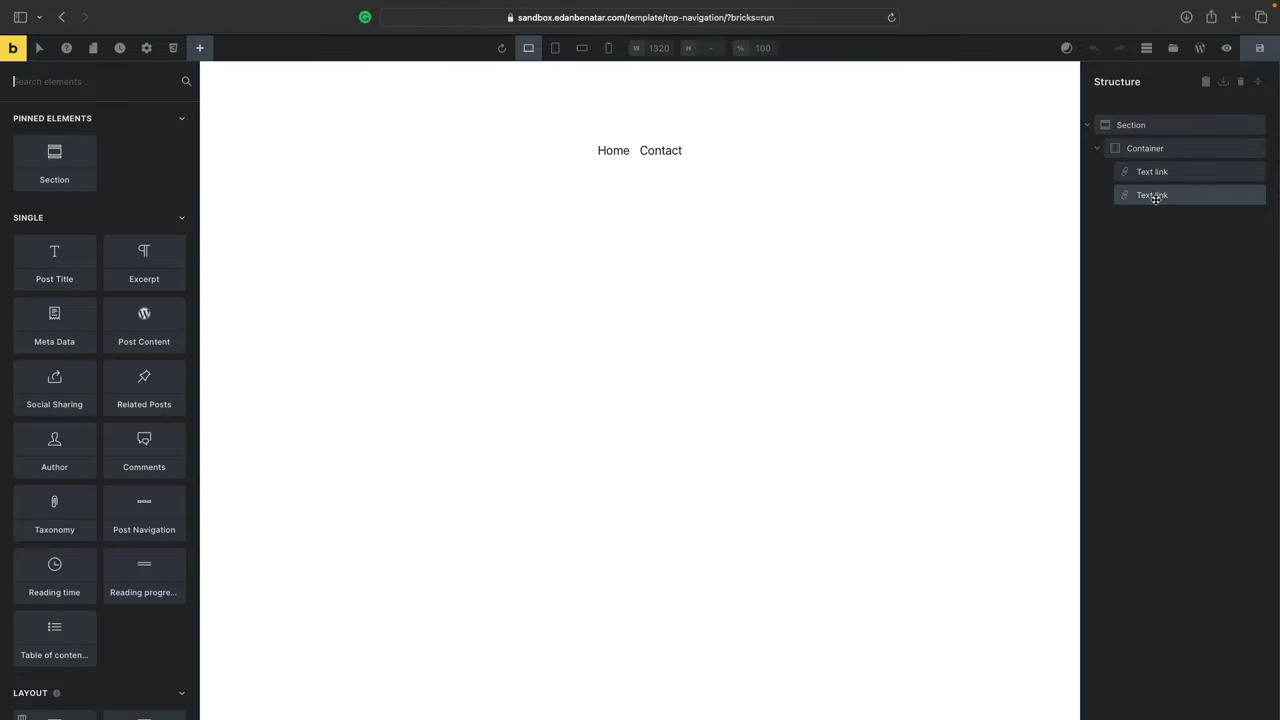
right_click(1150, 195)
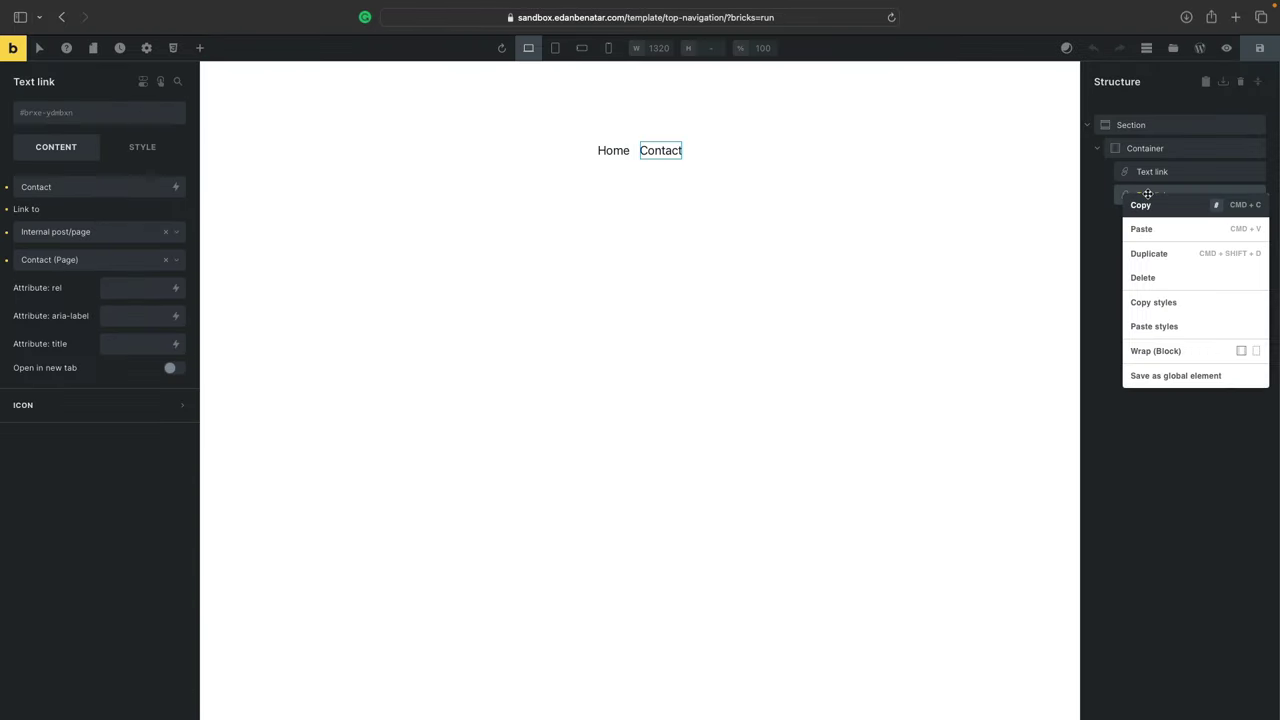
left_click(1150, 277)
right_click(1149, 176)
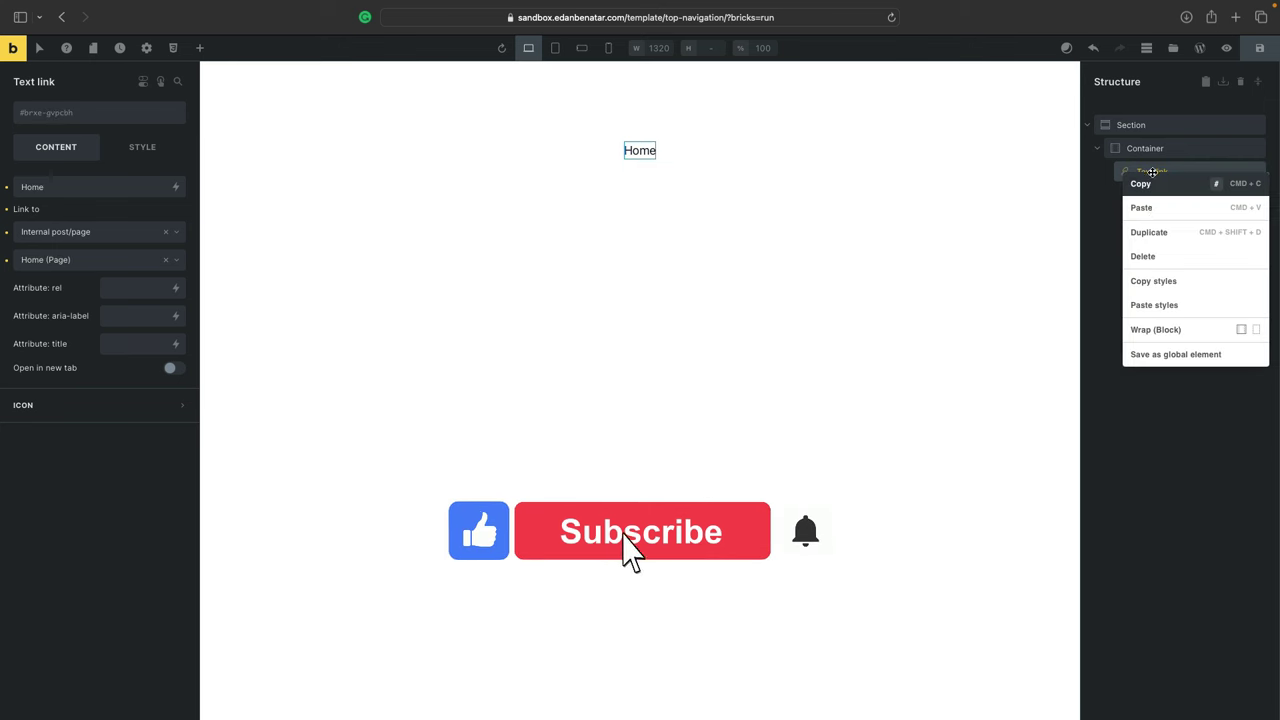
left_click(1154, 262)
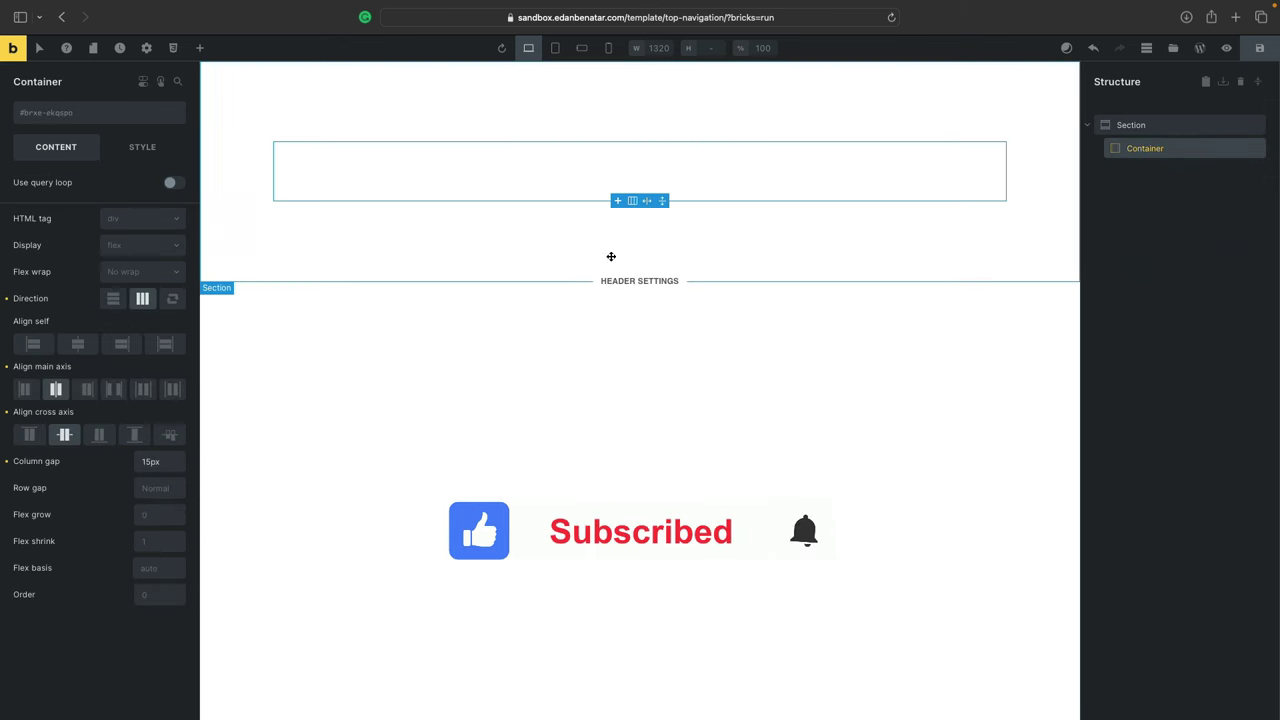
Step: Insert a Nav Menu element, found by searching for "nav", into the header's container and save the template
left_click(199, 48)
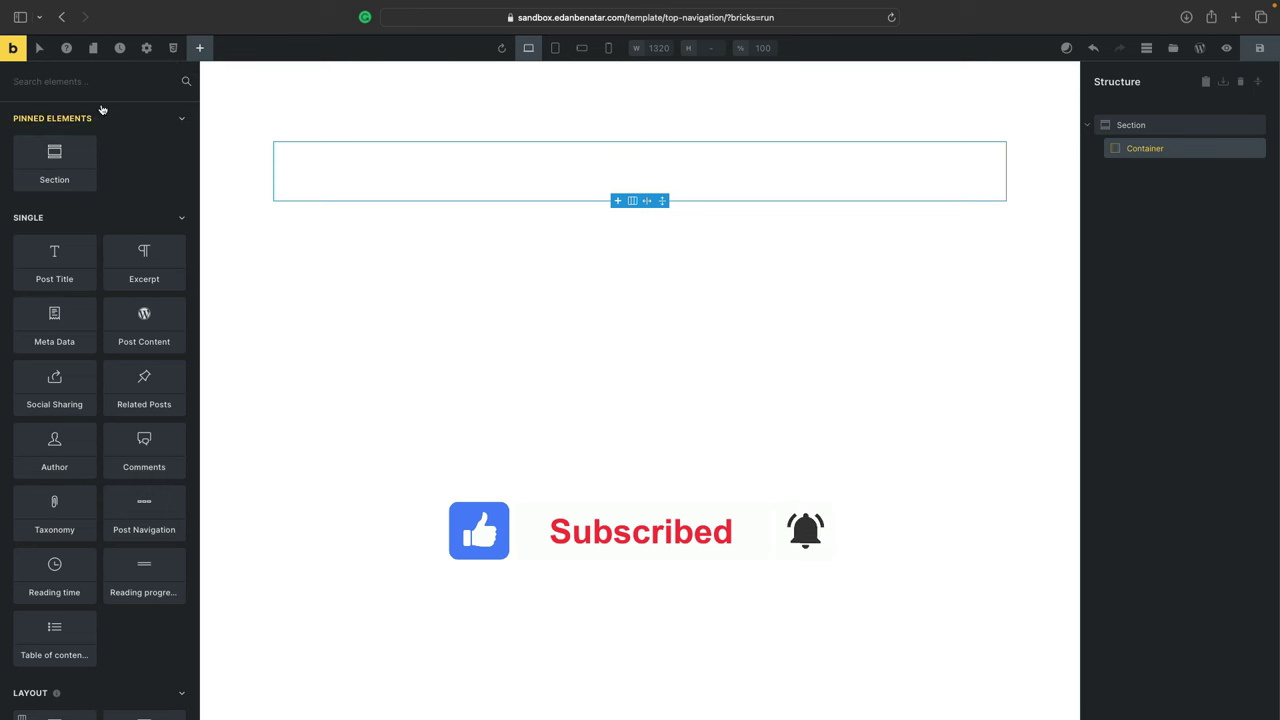
type("nav")
left_click(144, 140)
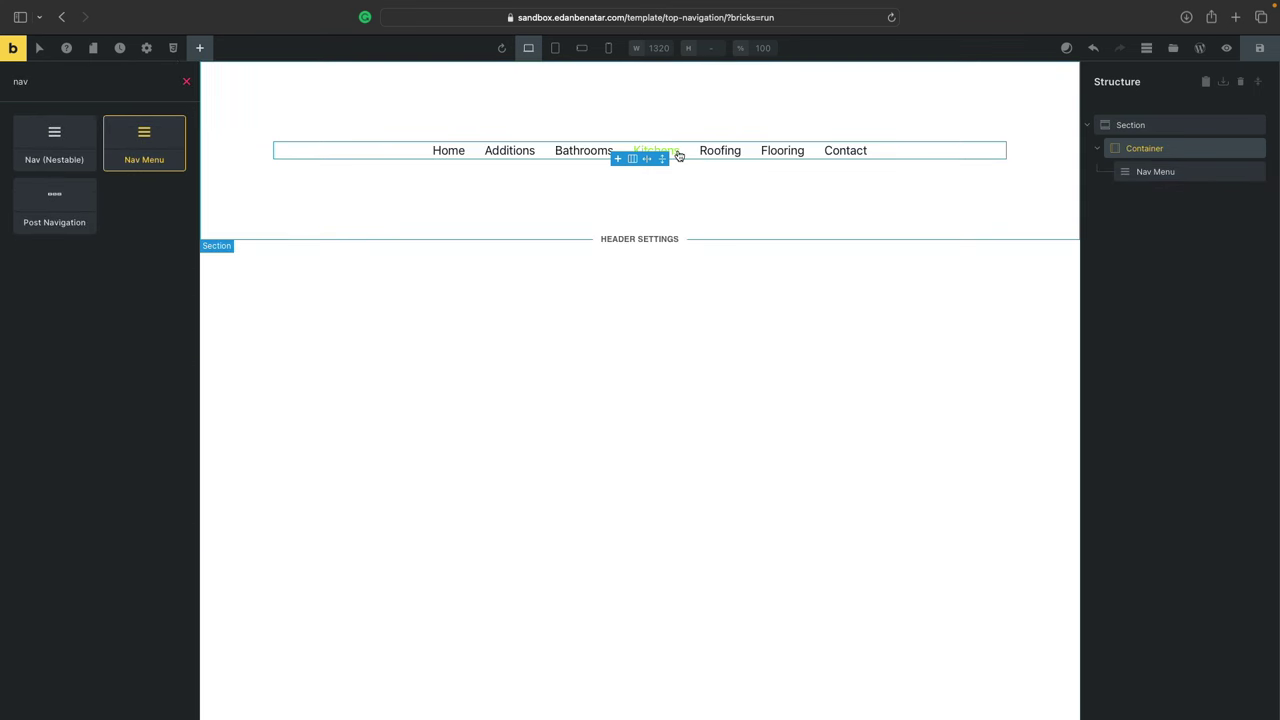
left_click(1266, 44)
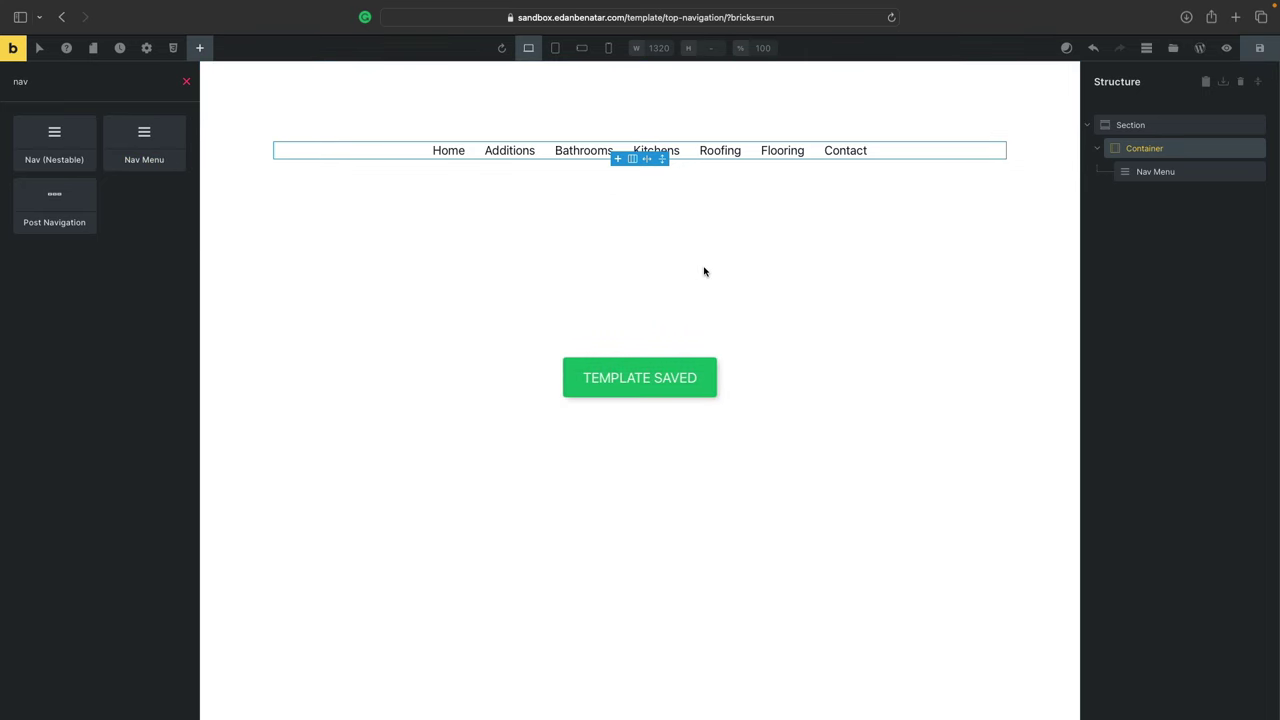
Step: View the navigation on the live site's Home page in the incognito window, and return to the admin window
key("ctrl+Right")
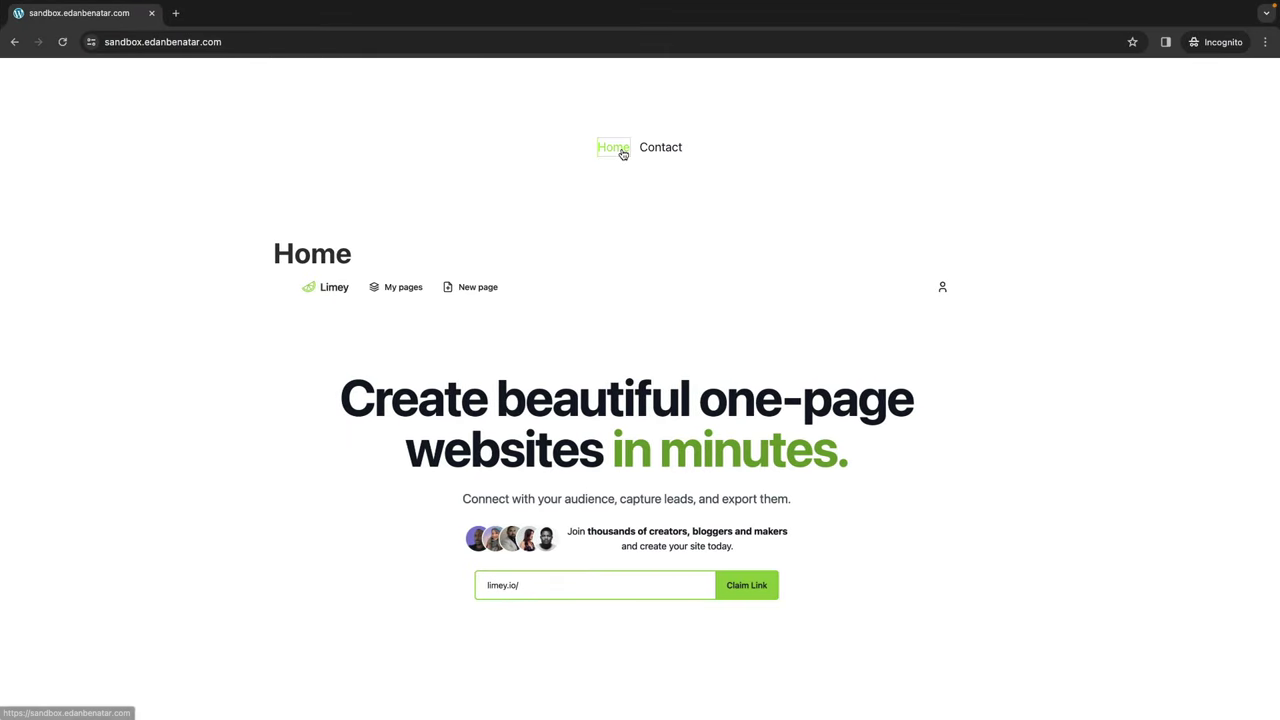
left_click(615, 148)
key("ctrl+Left")
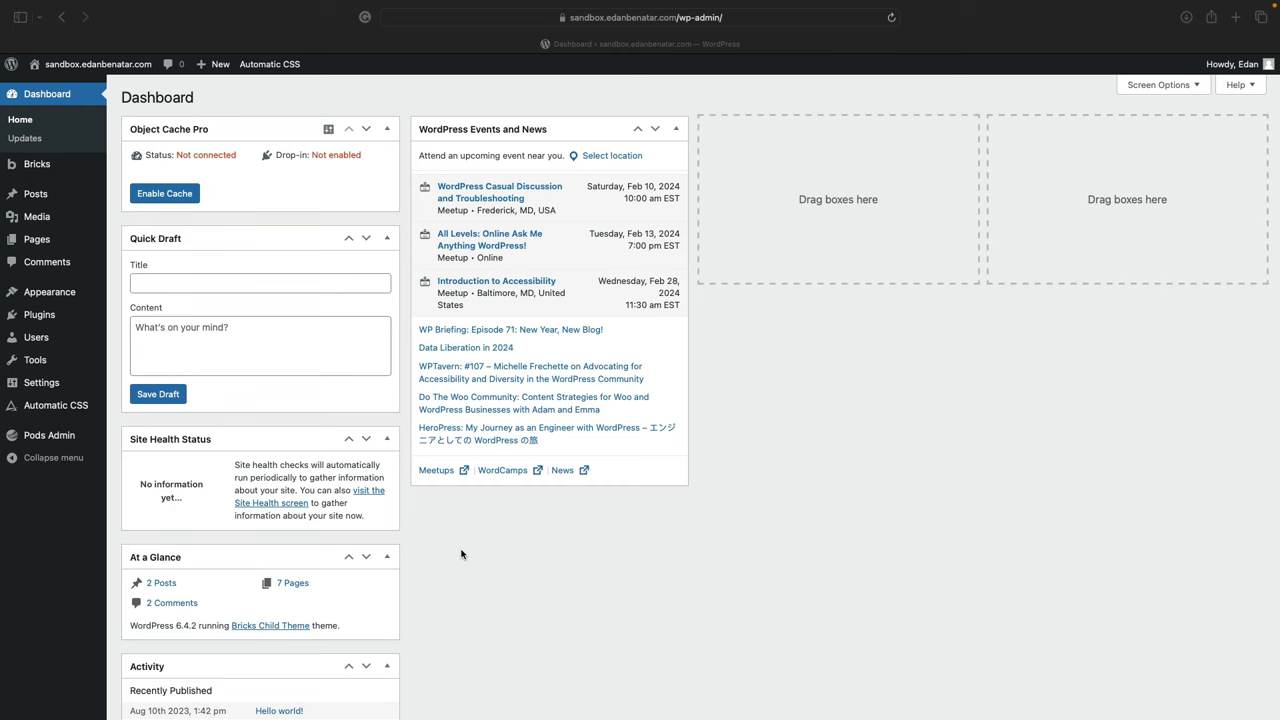
Step: Create a new Pods content type of type Custom Taxonomy with singular label "Page Tag" and plural label "Page Tags"
mouse_move(60, 435)
left_click(136, 457)
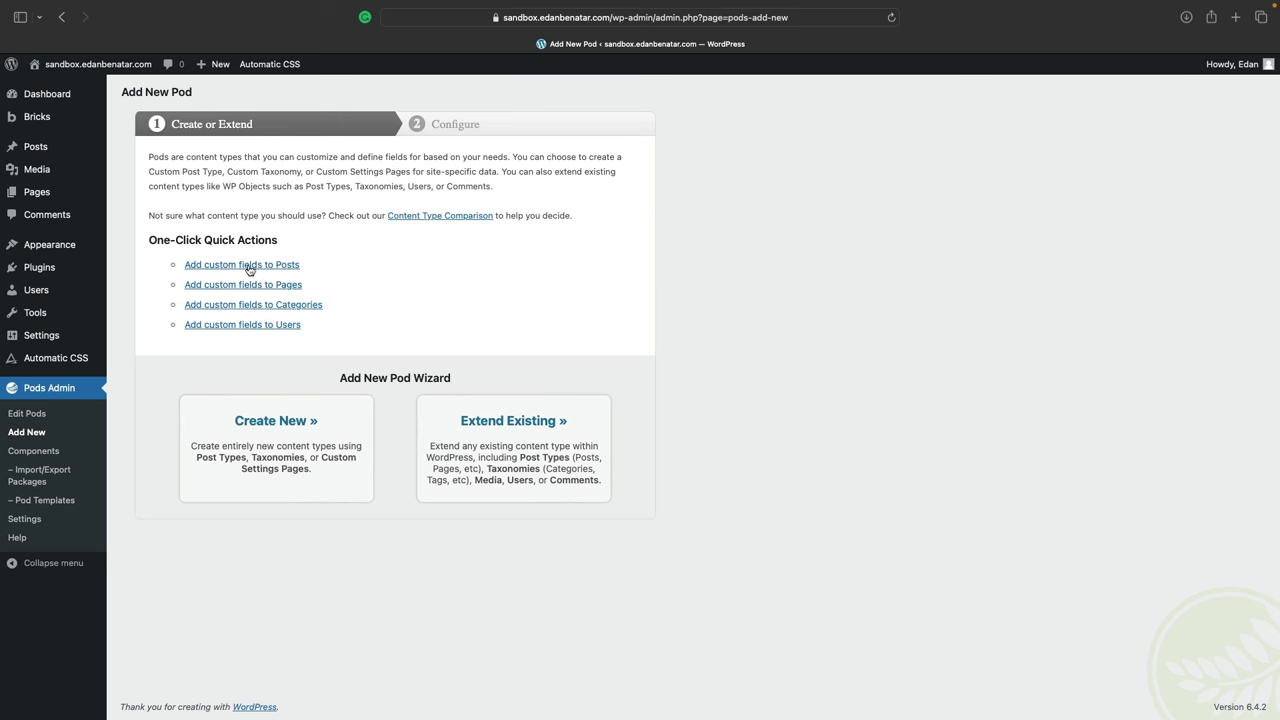
left_click(266, 437)
left_click(435, 281)
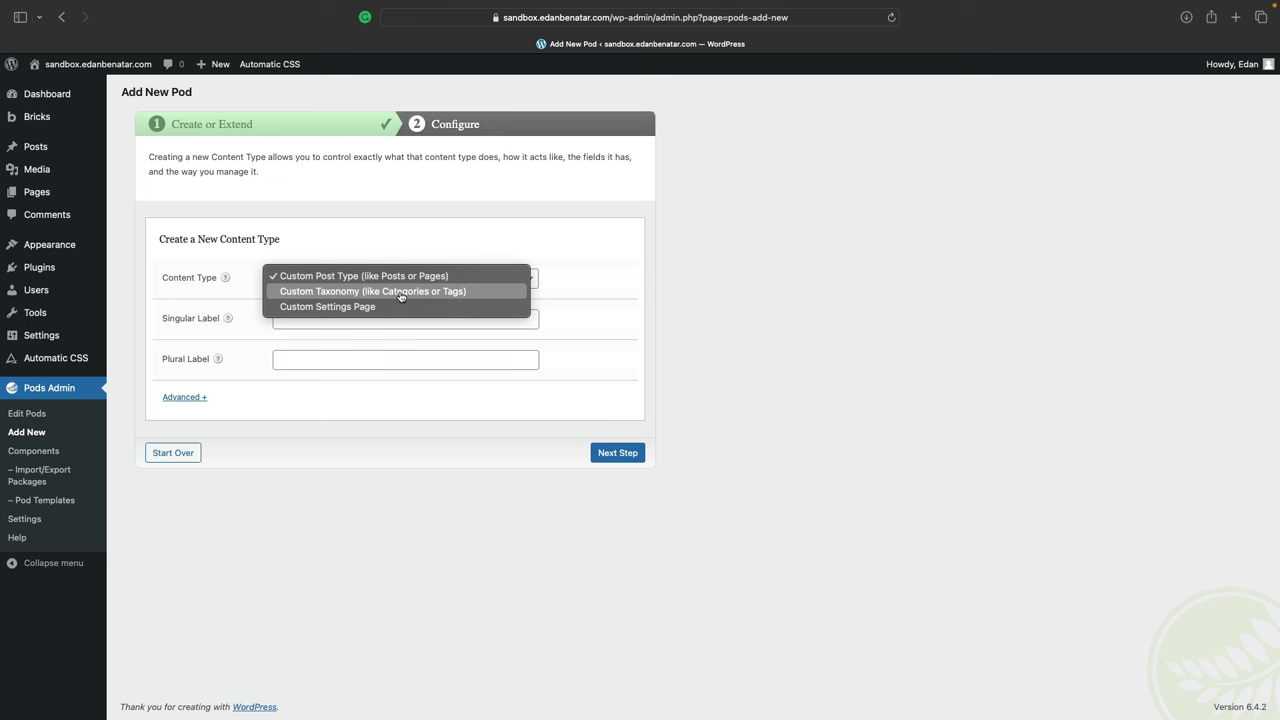
left_click(397, 291)
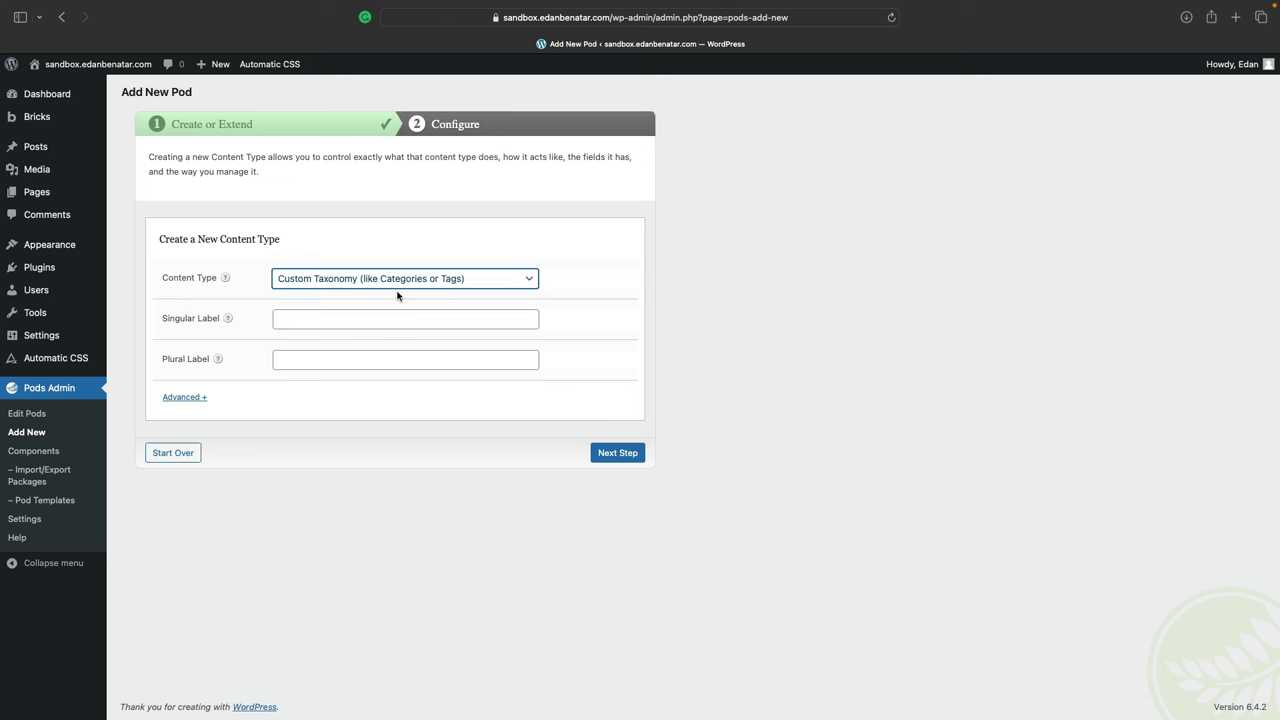
left_click(358, 320)
type("Page Tag")
left_click(405, 359)
type("Page")
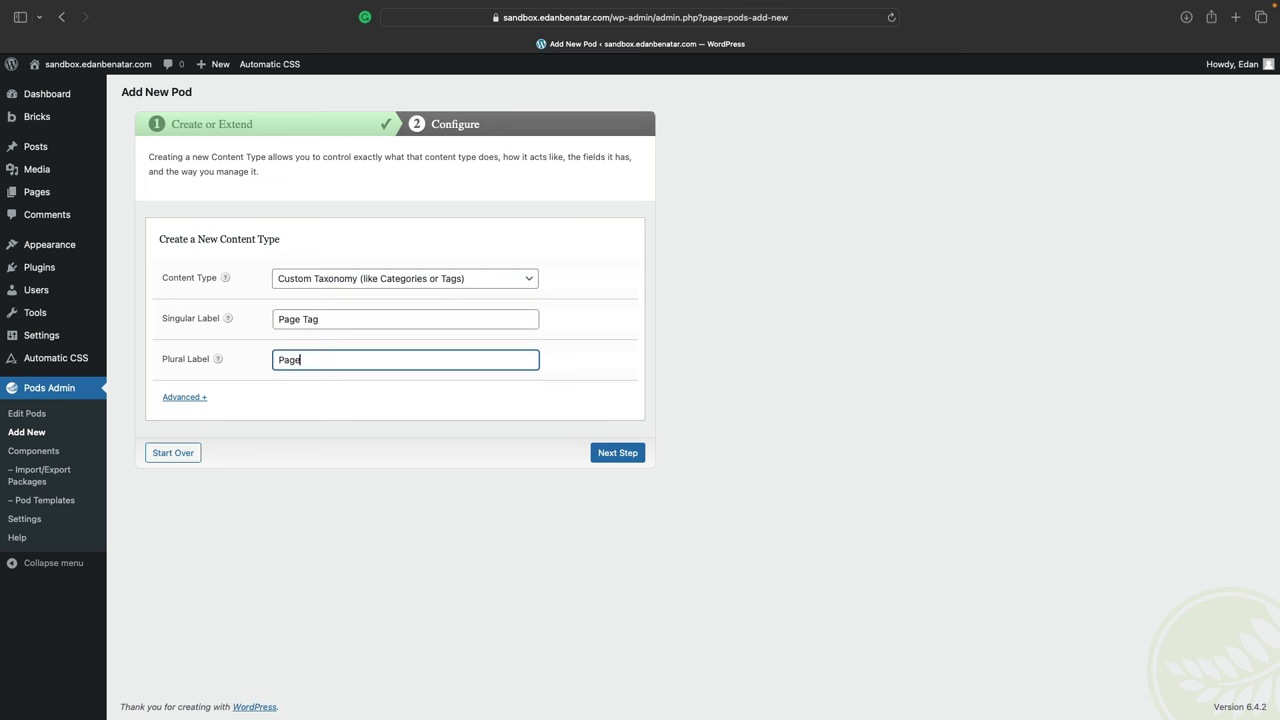
left_click(617, 453)
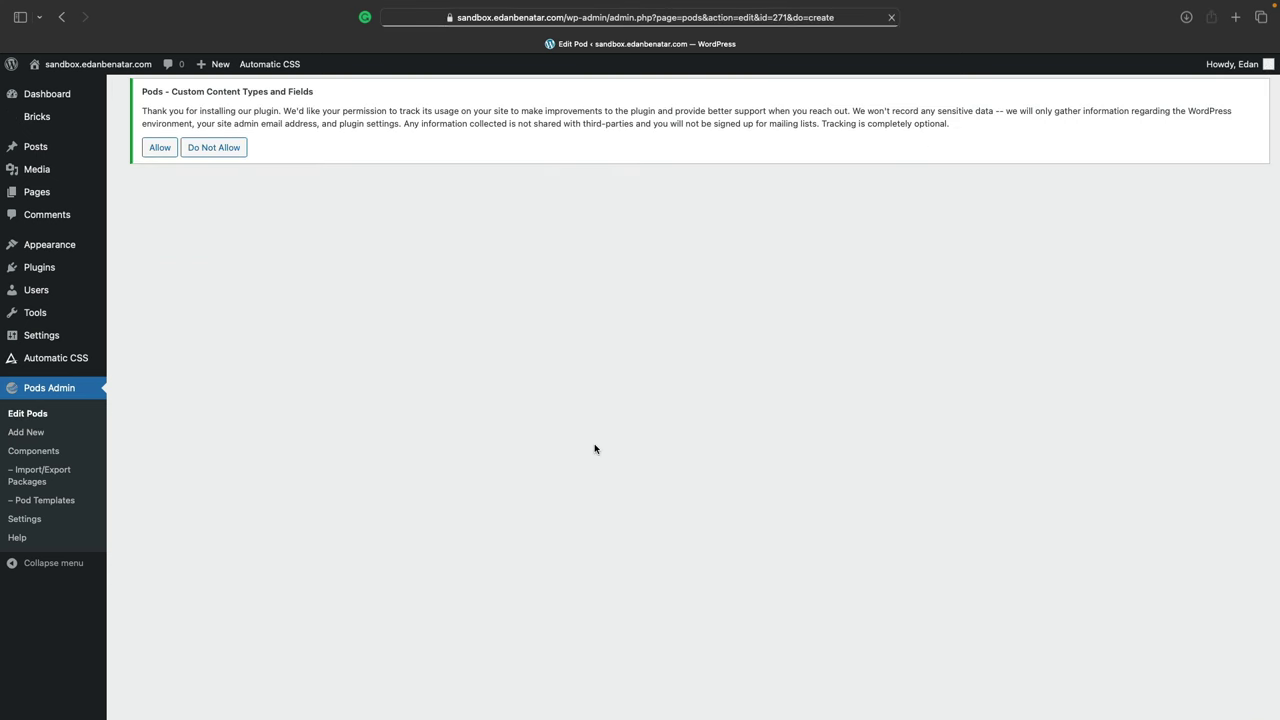
Step: Connect the page_tag taxonomy to the Pages post type, enable its Hierarchical option and save the pod
left_click(312, 245)
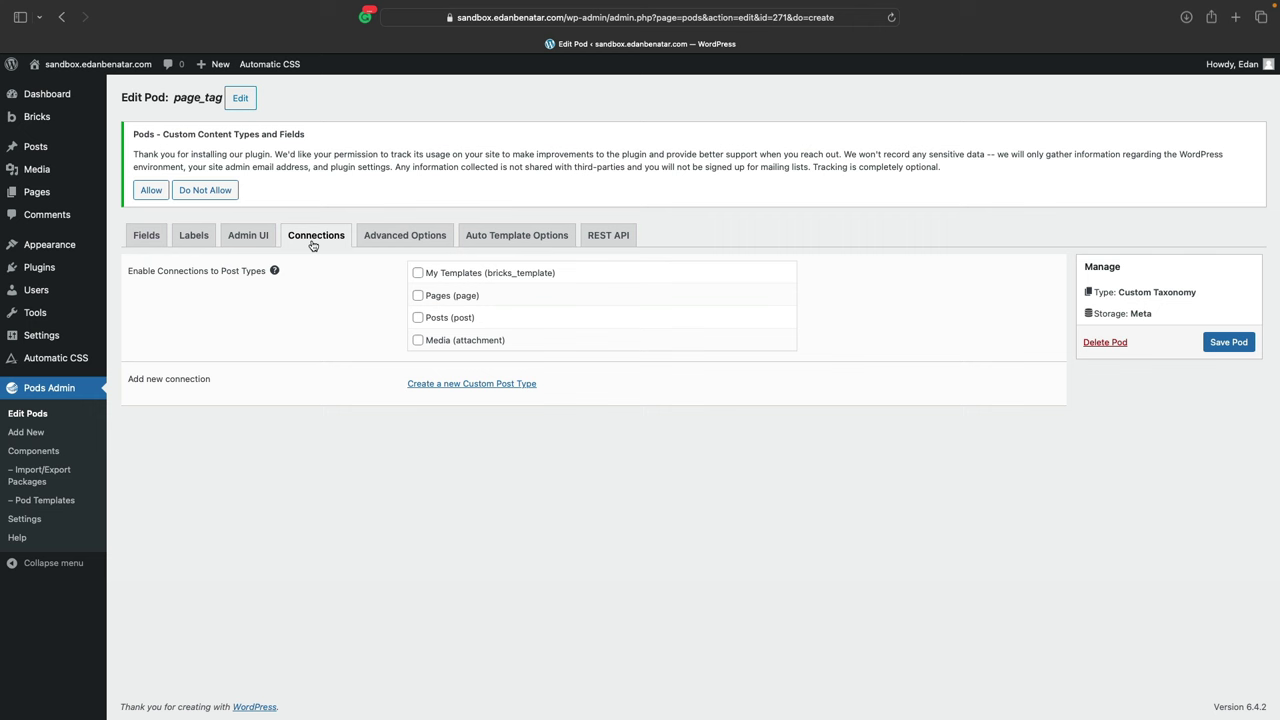
left_click(418, 296)
left_click(1226, 342)
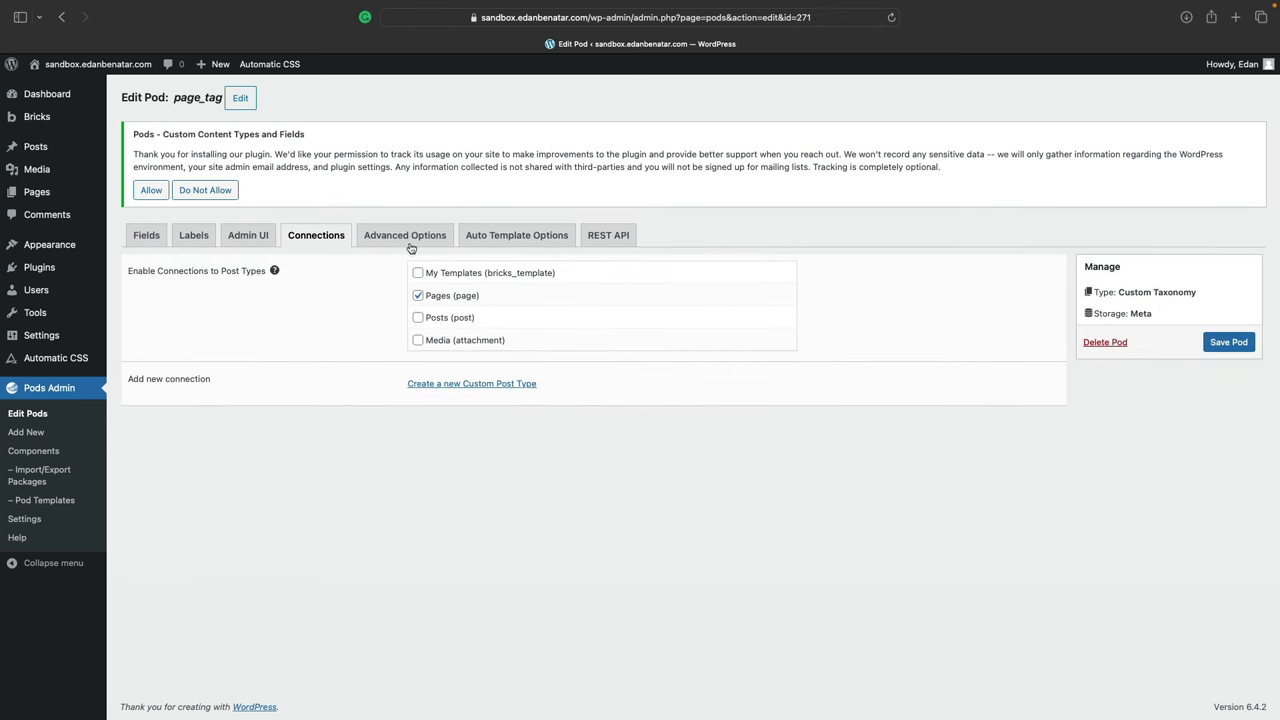
left_click(412, 243)
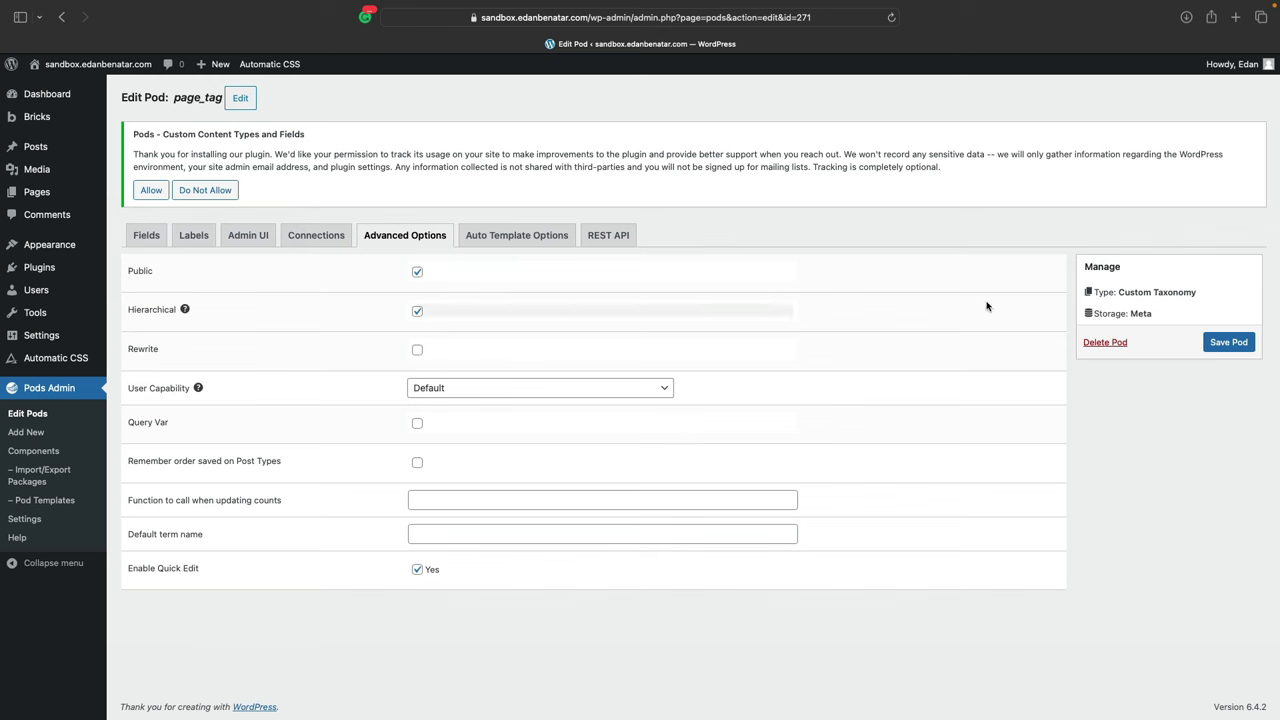
left_click(1230, 342)
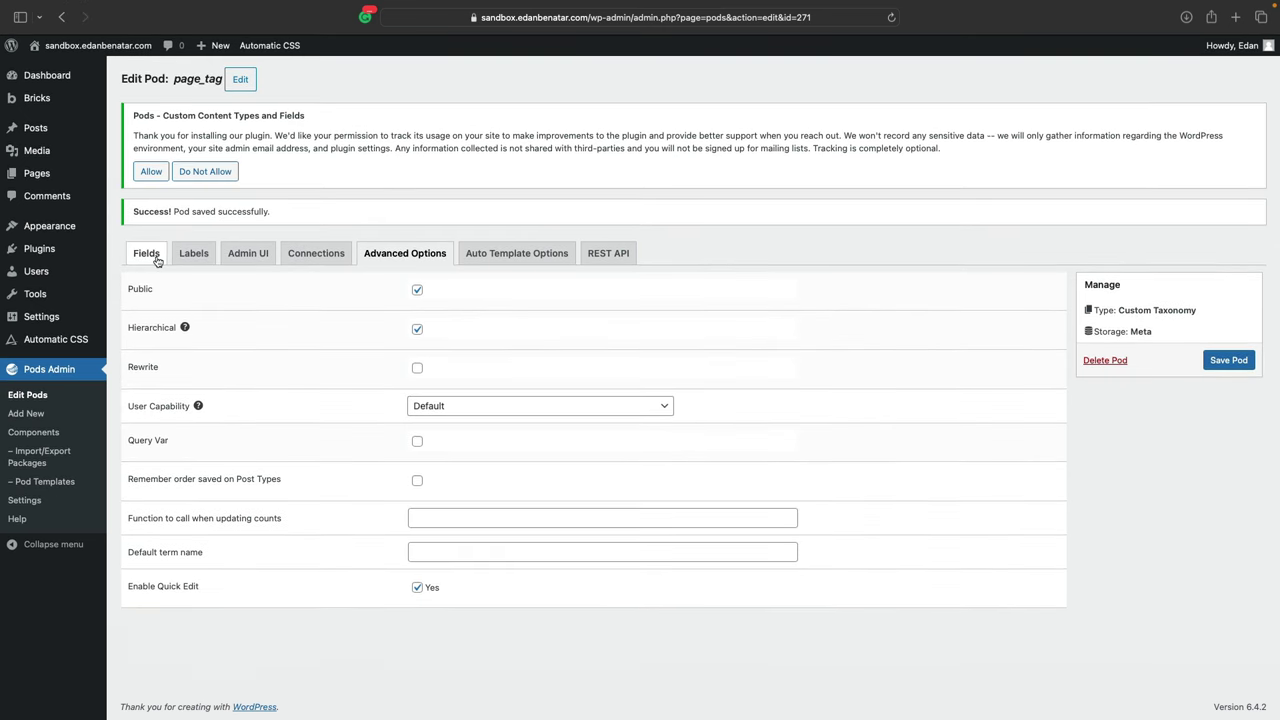
Step: Open the list of all WordPress pages
left_click(148, 254)
mouse_move(40, 173)
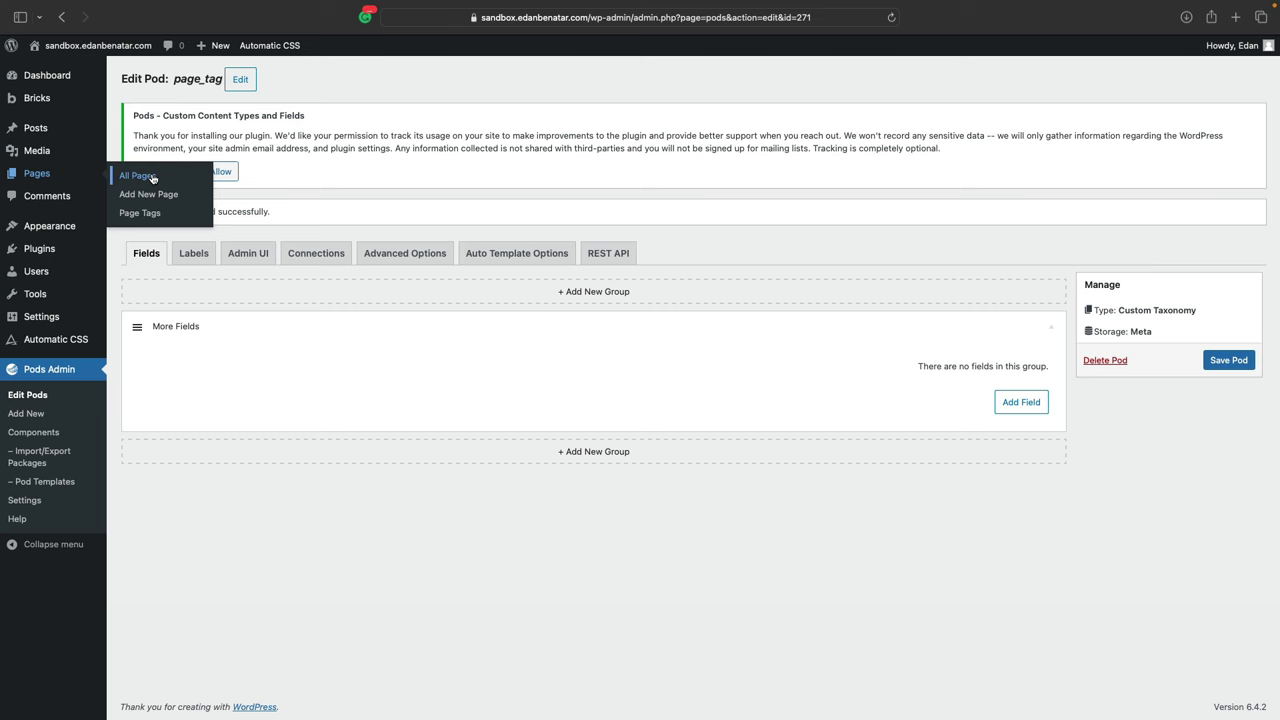
left_click(130, 176)
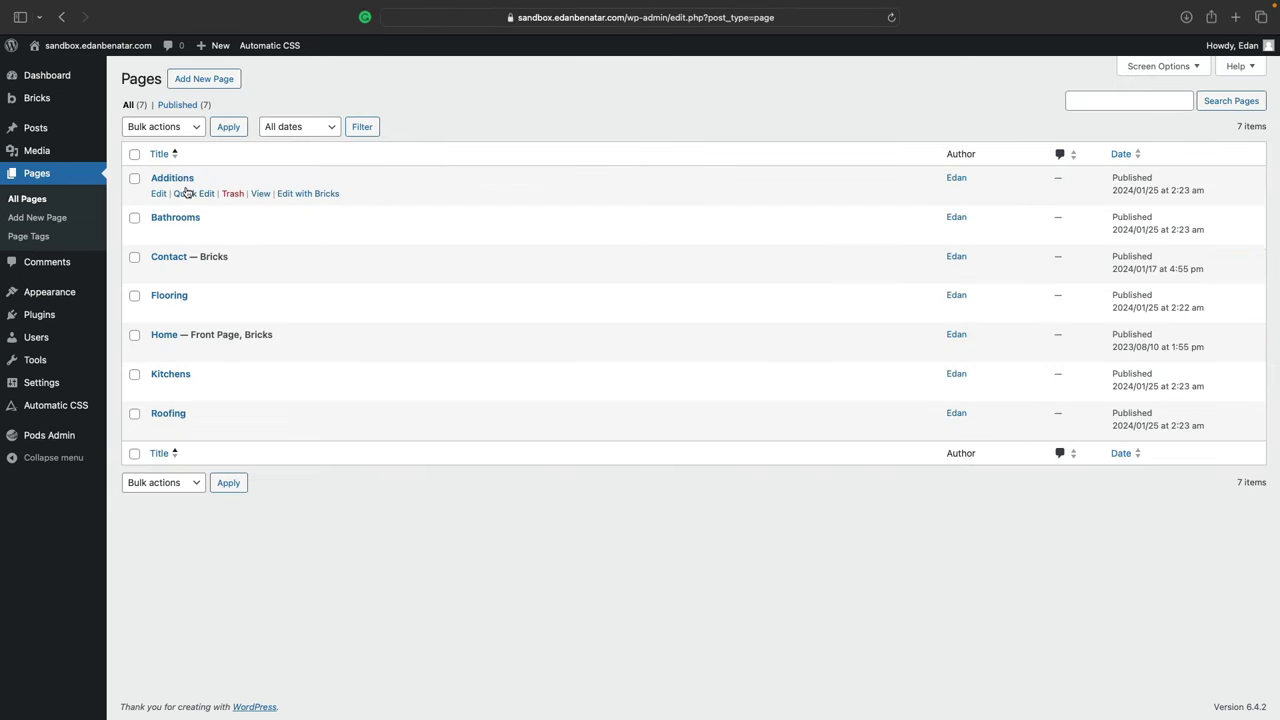
left_click(187, 193)
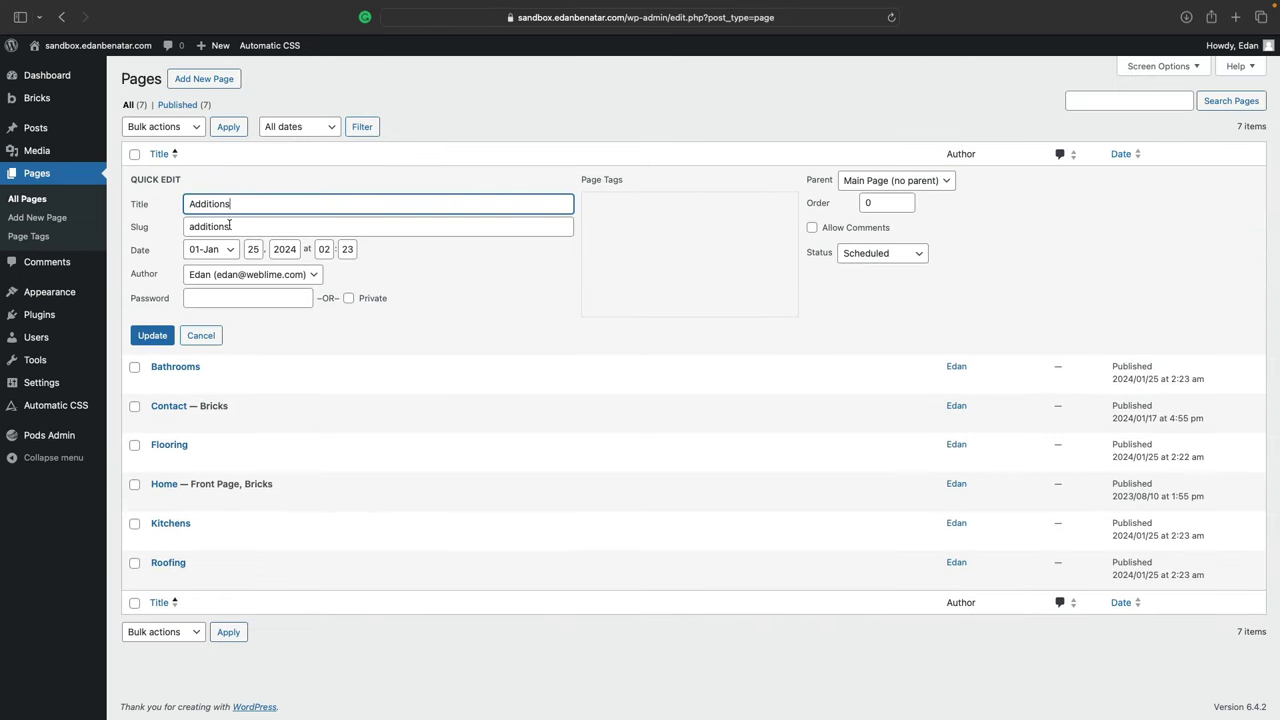
left_click(605, 202)
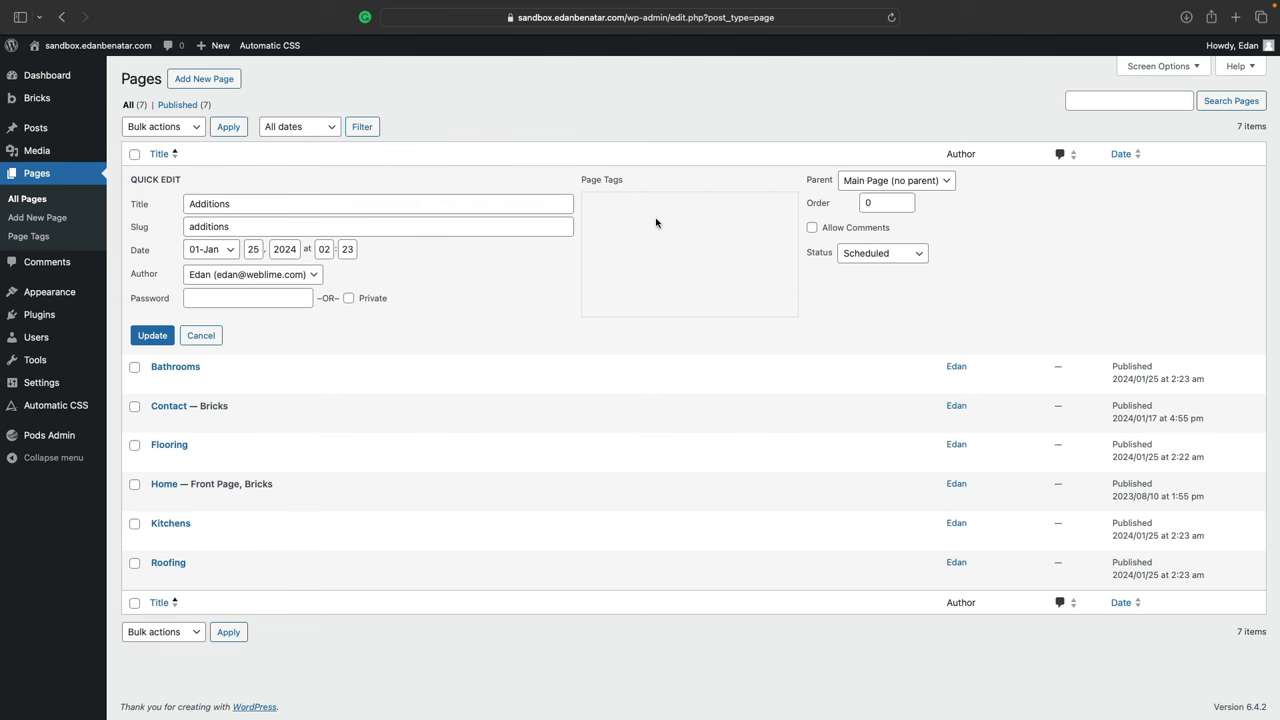
left_click(205, 336)
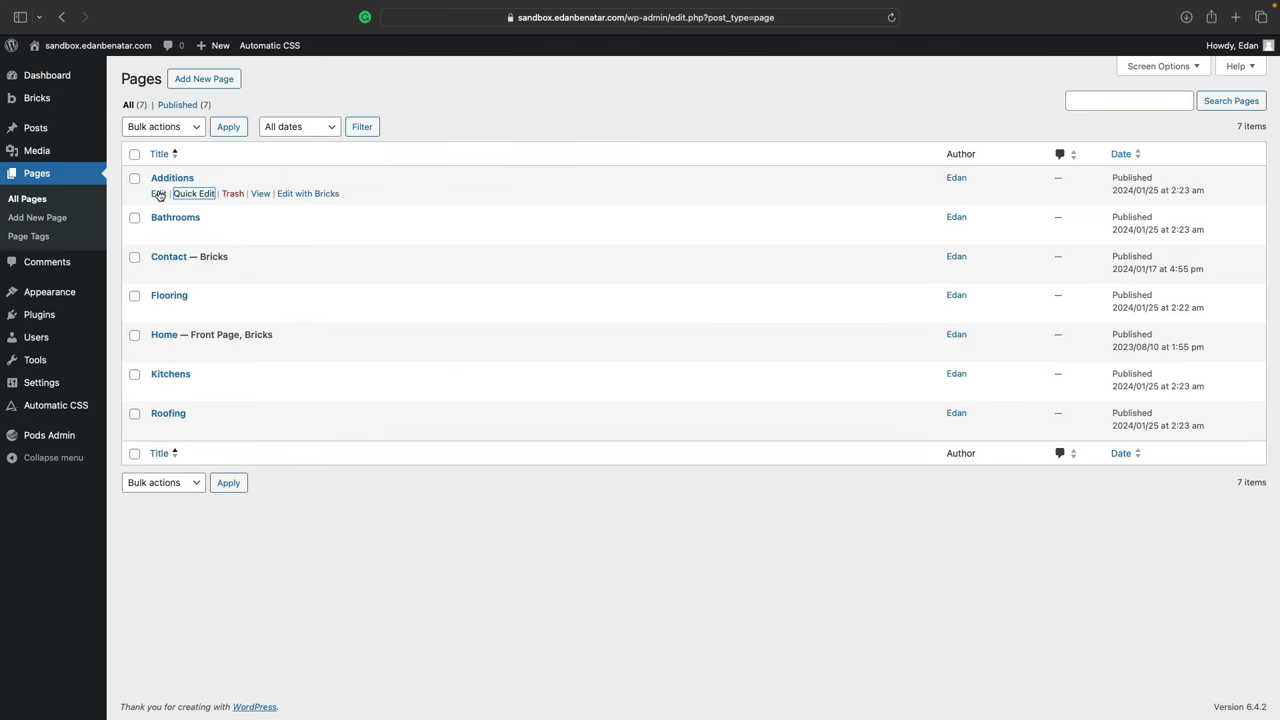
Step: Edit the Additions page, assign it a new page tag named "Services" and update the page
left_click(158, 194)
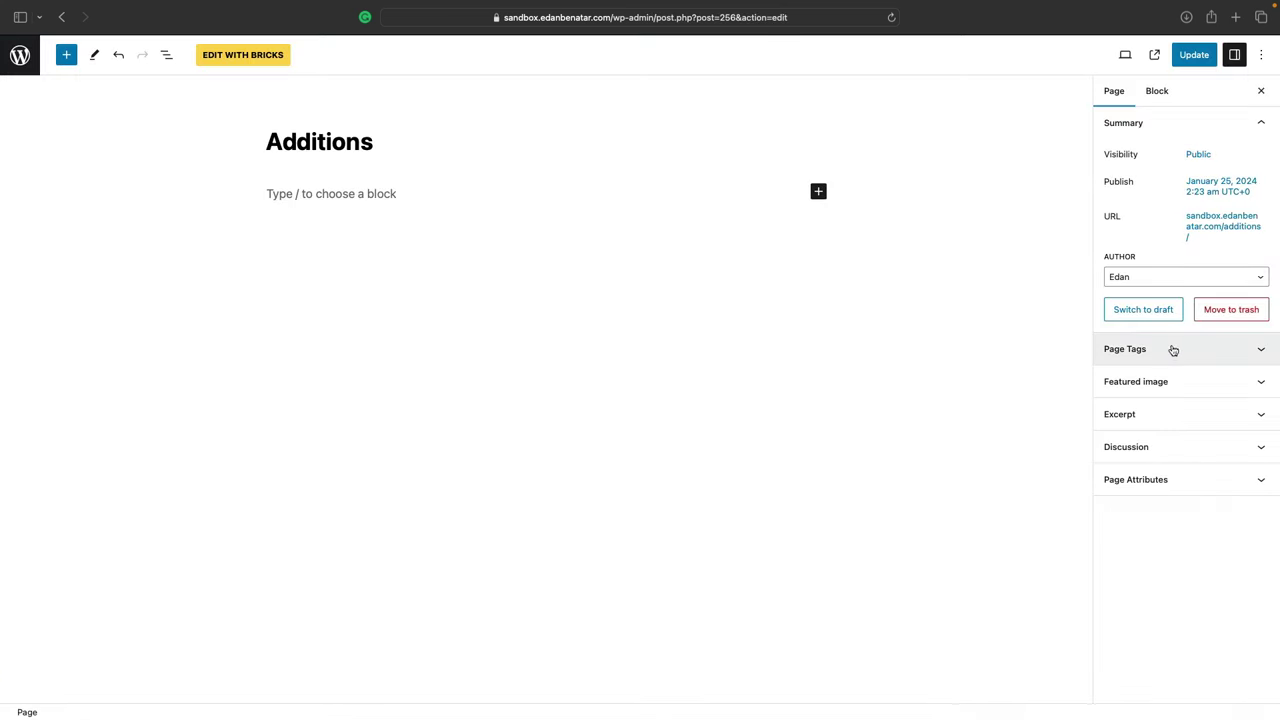
left_click(1170, 349)
left_click(1145, 386)
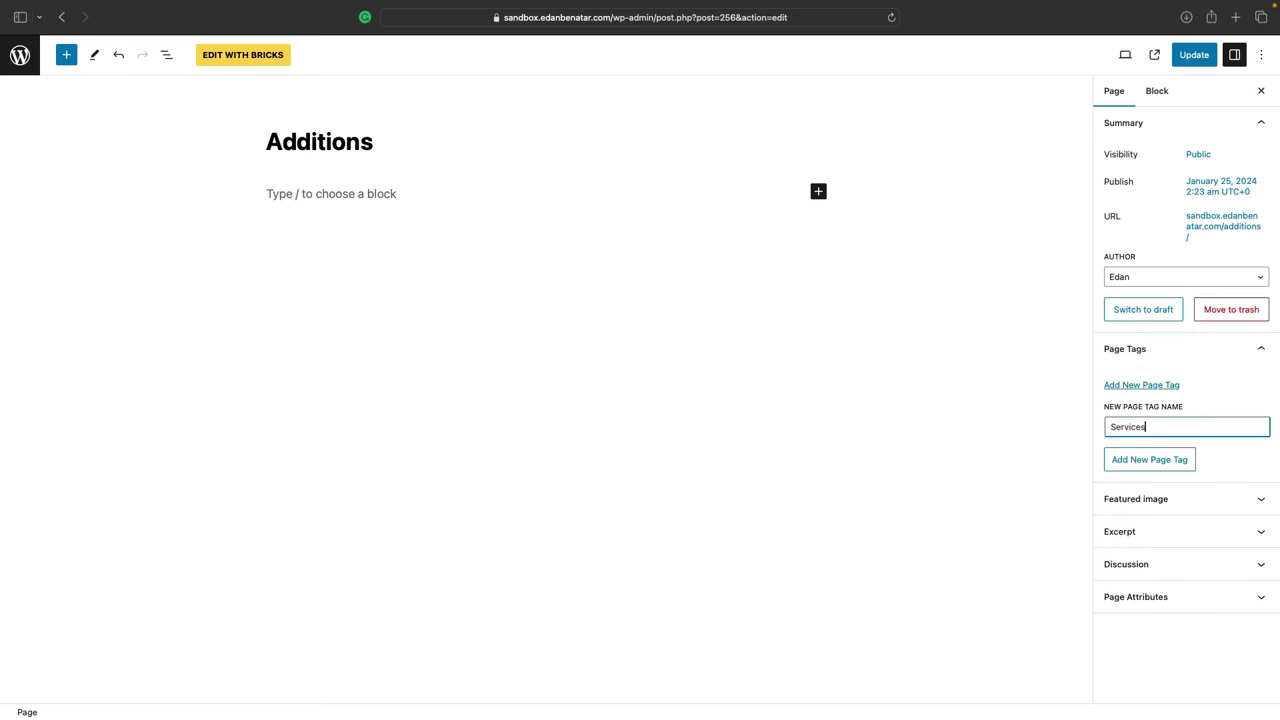
key("Return")
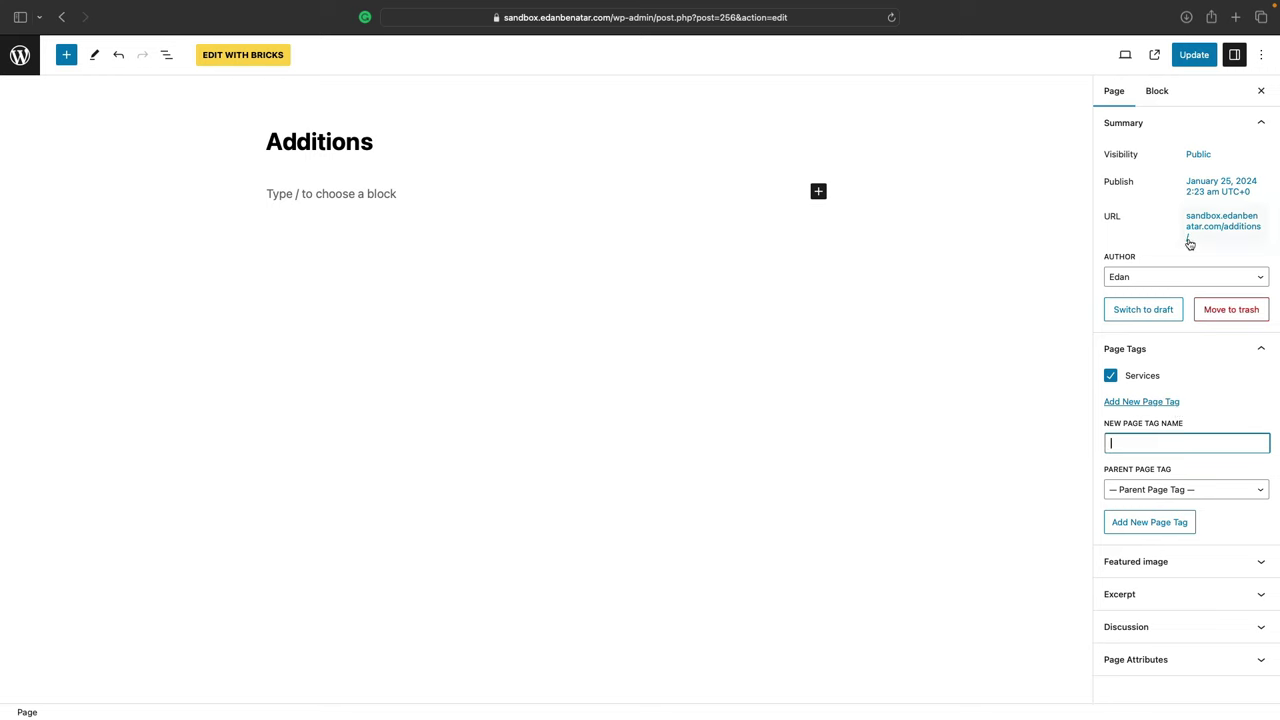
left_click(1194, 55)
Step: Return to the pages list and use Quick Edit to assign the Services page tag to the Bathrooms and Flooring pages
left_click(24, 58)
left_click(599, 264)
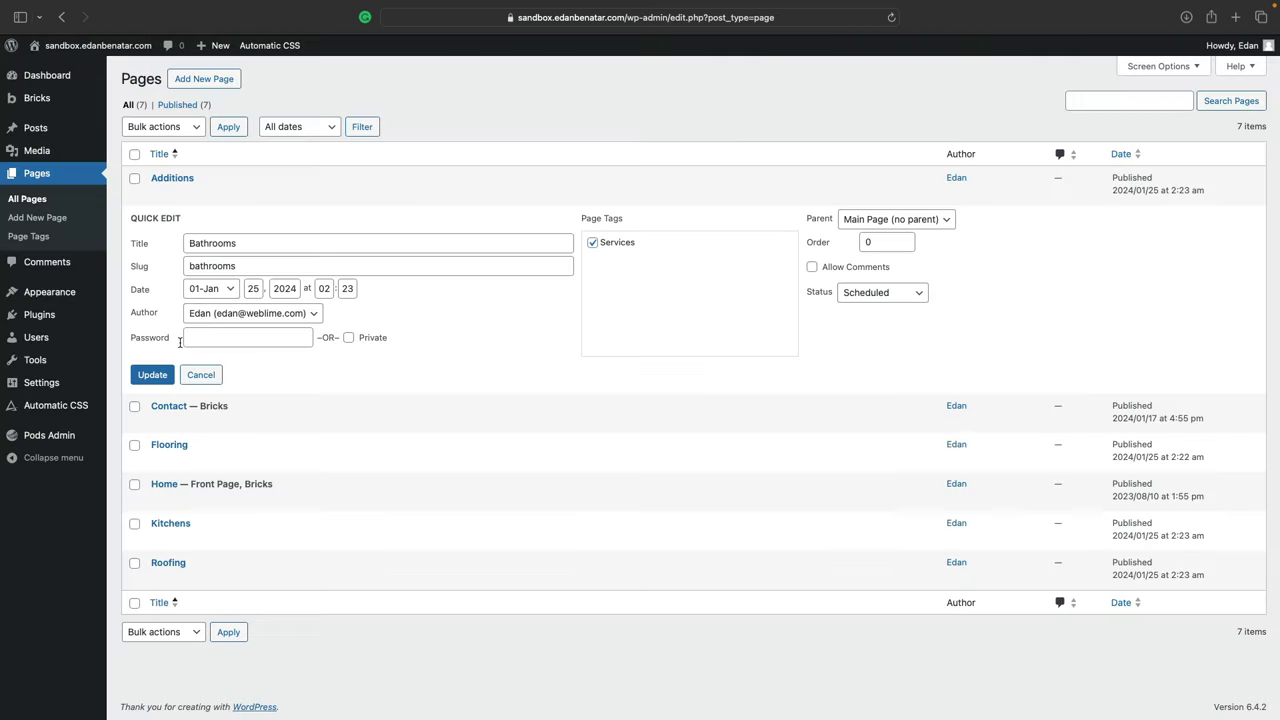
left_click(151, 374)
left_click(197, 314)
left_click(596, 320)
left_click(151, 451)
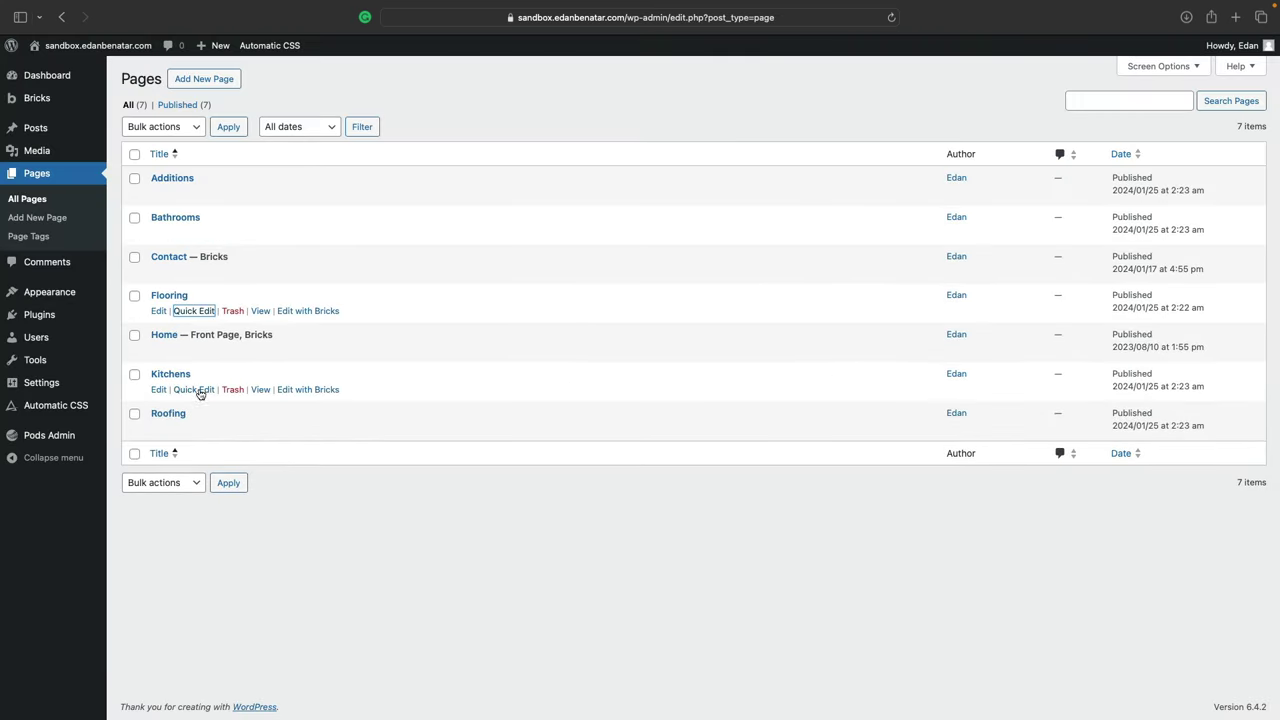
Step: Assign the Services page tag to the Kitchens and Roofing pages through Quick Edit
left_click(192, 389)
left_click(592, 398)
left_click(152, 531)
left_click(190, 428)
left_click(592, 438)
left_click(154, 571)
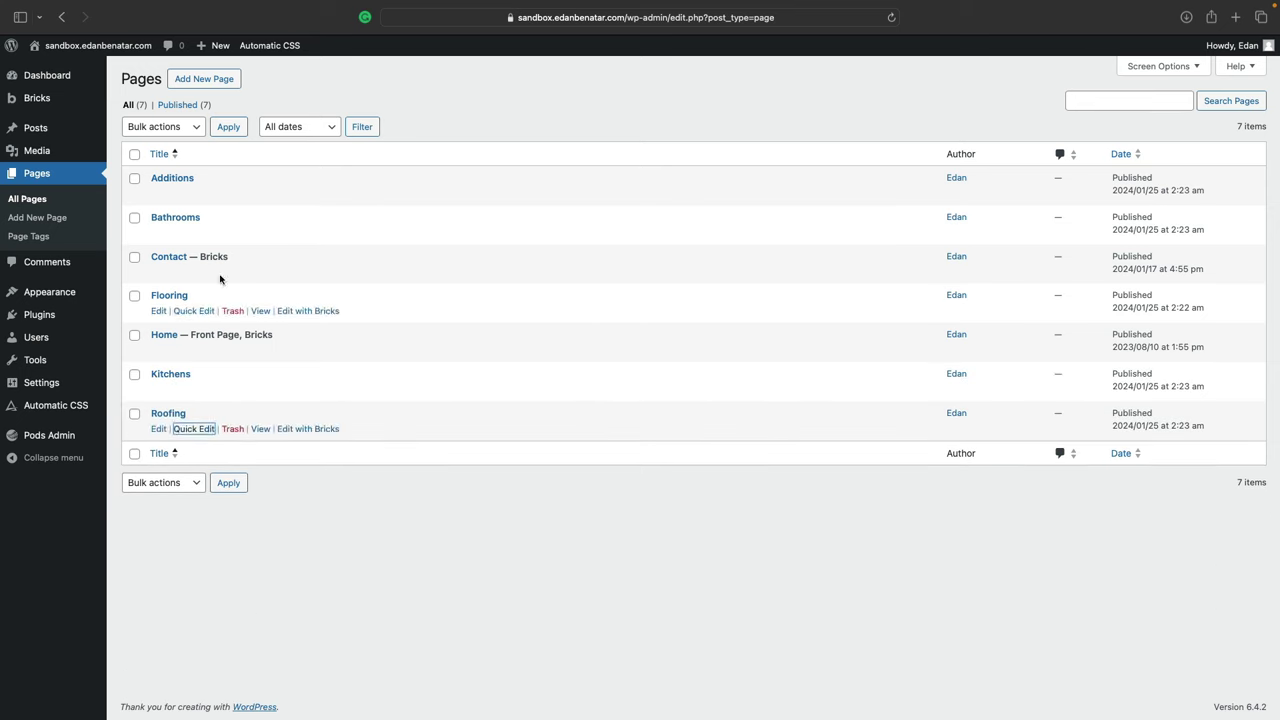
Step: Open the Services template from the Bricks templates list in the Bricks builder
mouse_move(40, 127)
mouse_move(45, 102)
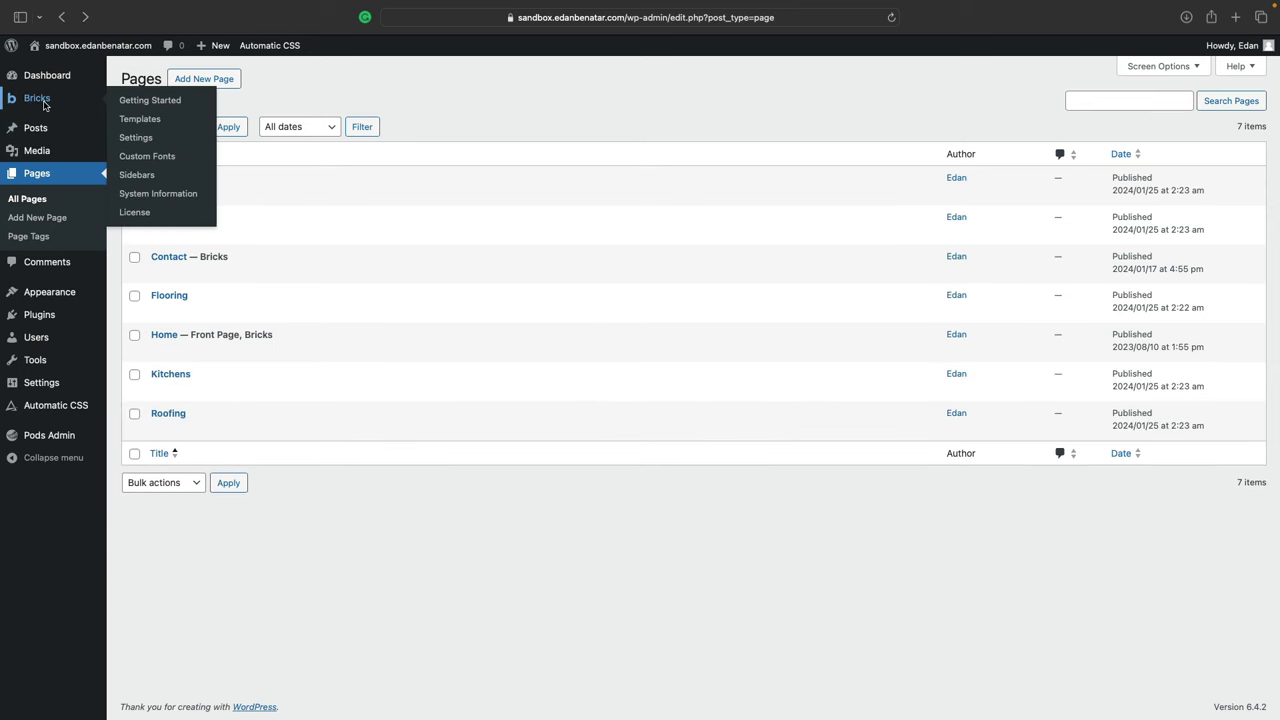
left_click(139, 119)
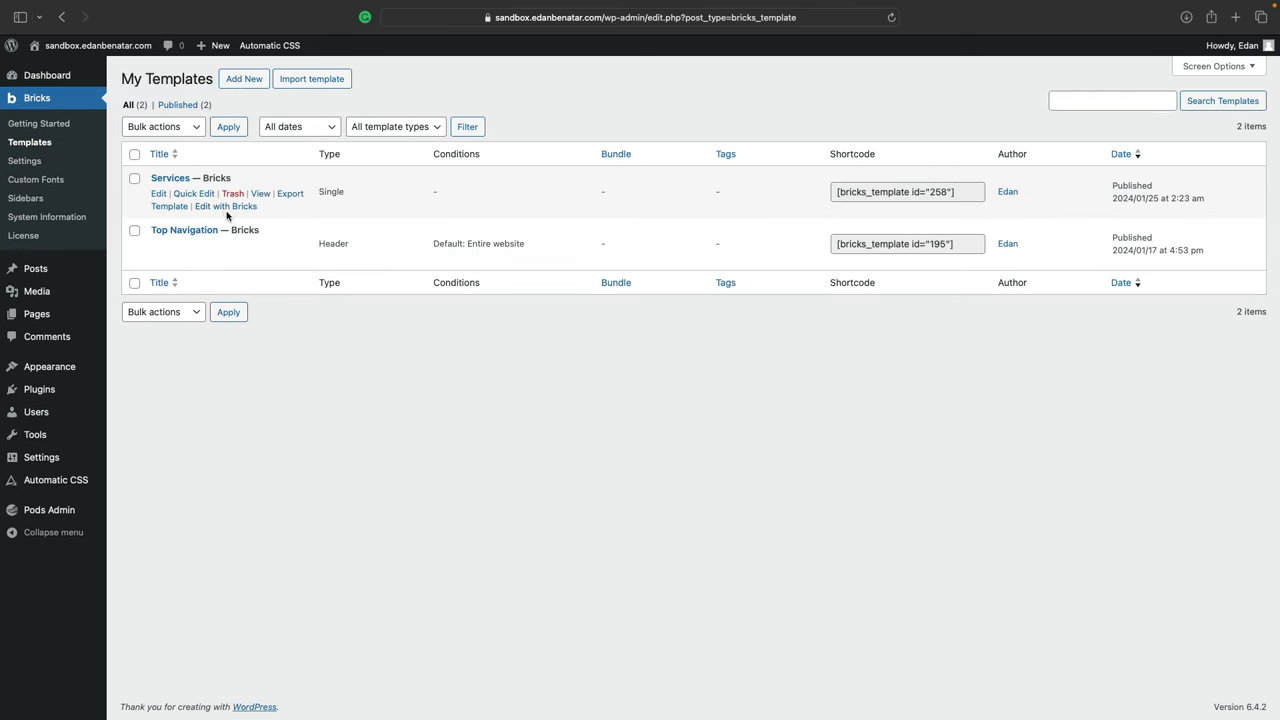
left_click(225, 207)
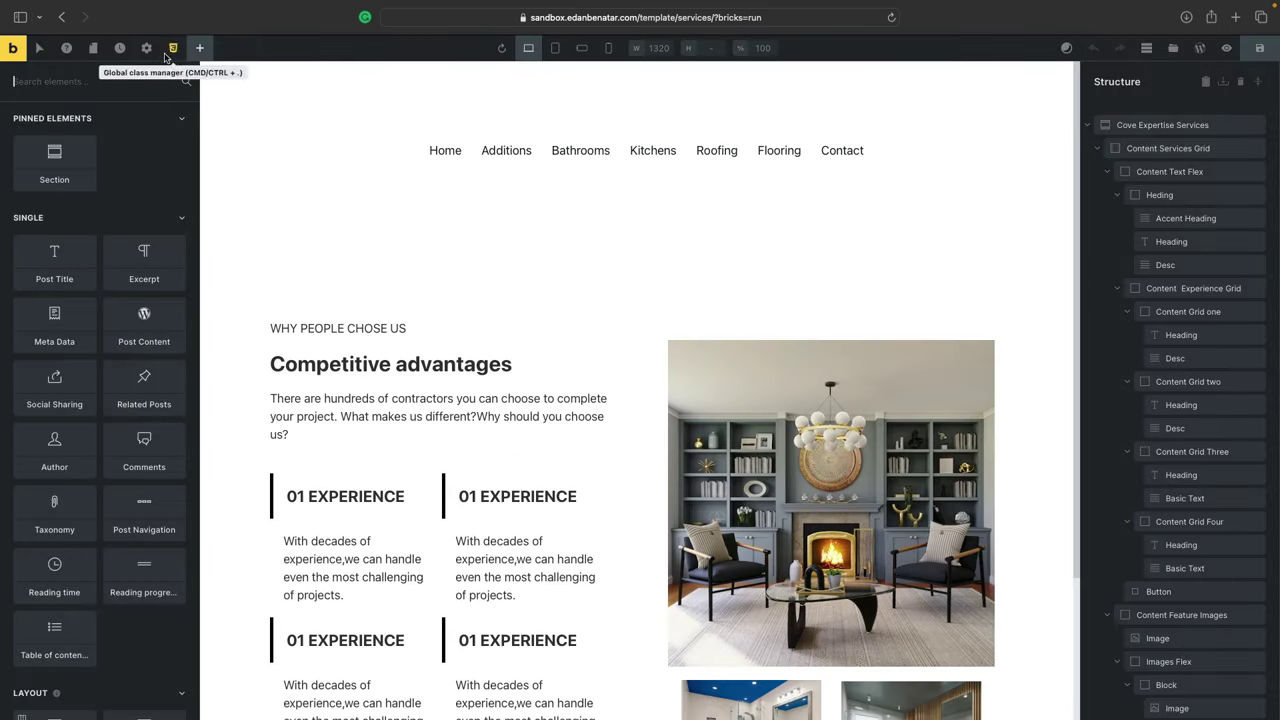
Step: Add a Terms condition for Services (Page Tags) to the Services template and save it
left_click(146, 49)
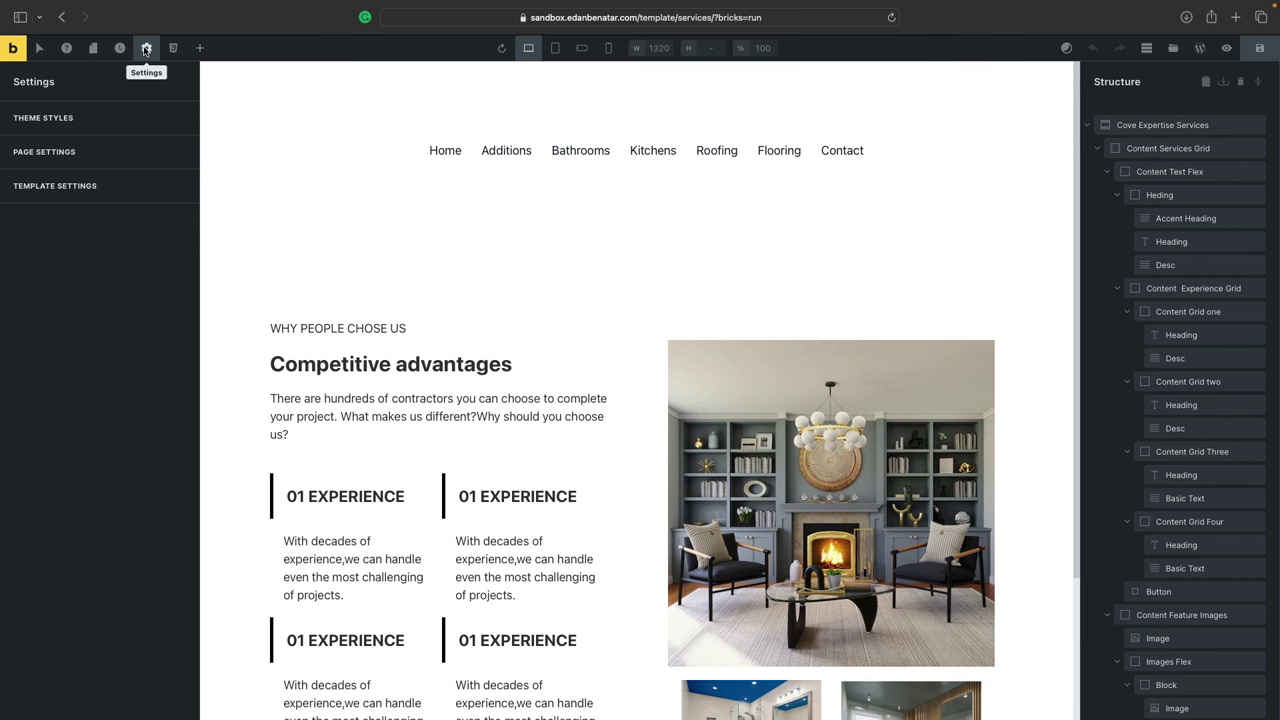
left_click(120, 186)
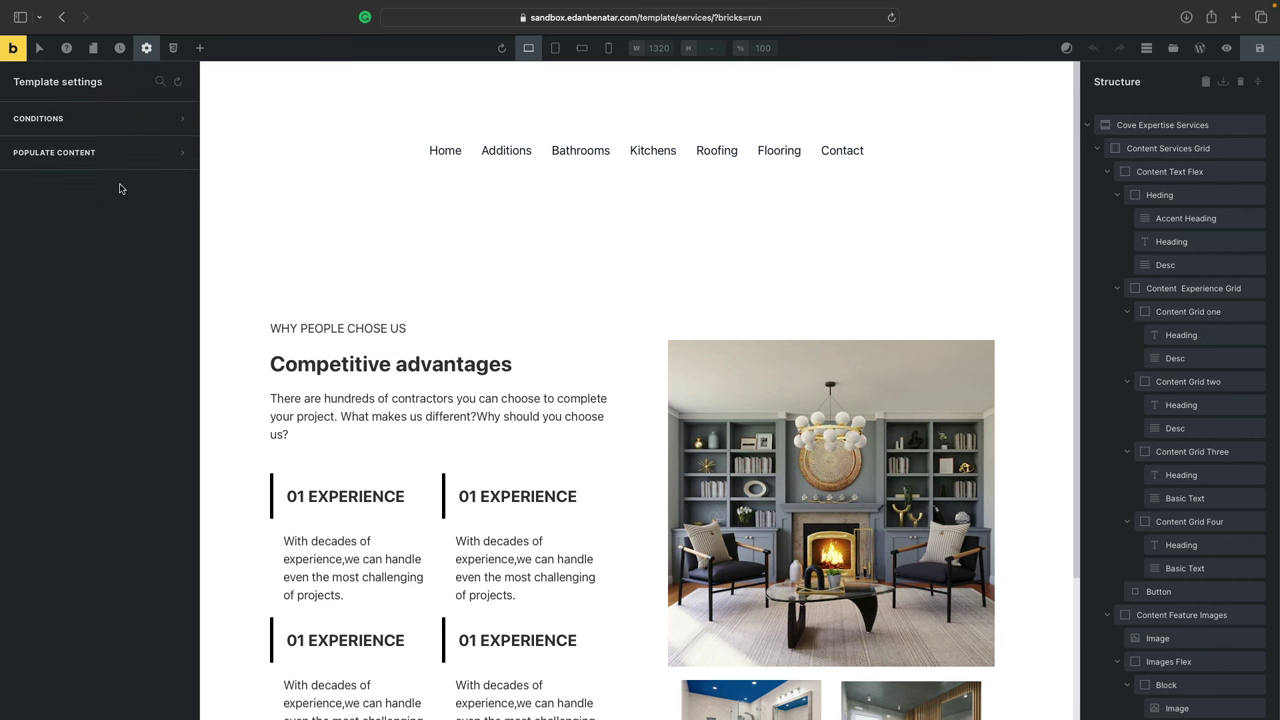
left_click(128, 120)
left_click(98, 190)
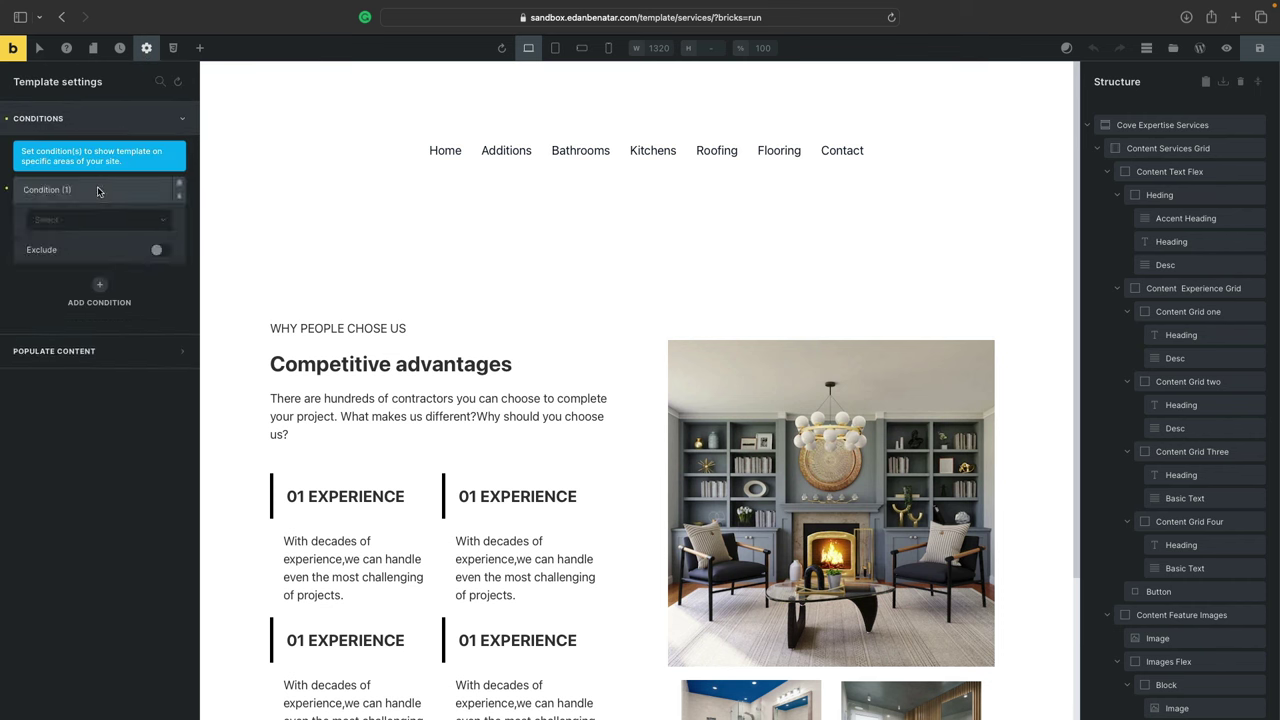
left_click(118, 221)
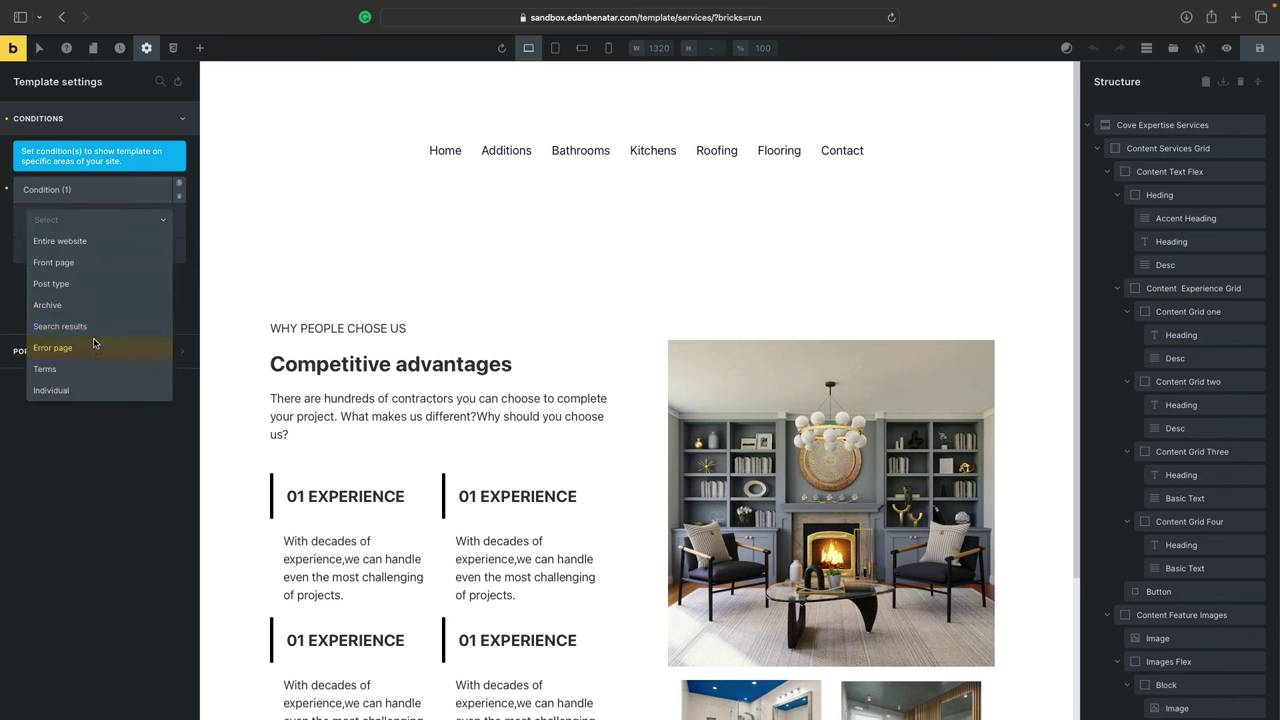
left_click(88, 369)
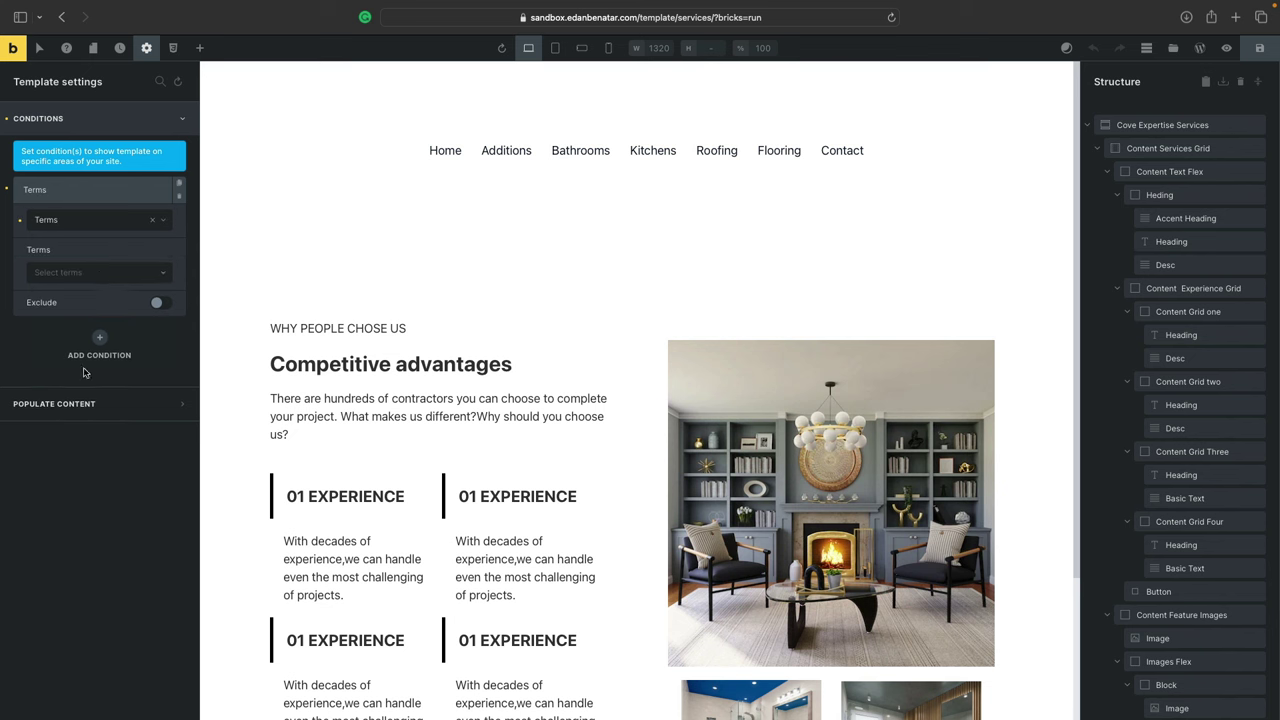
left_click(108, 273)
left_click(108, 316)
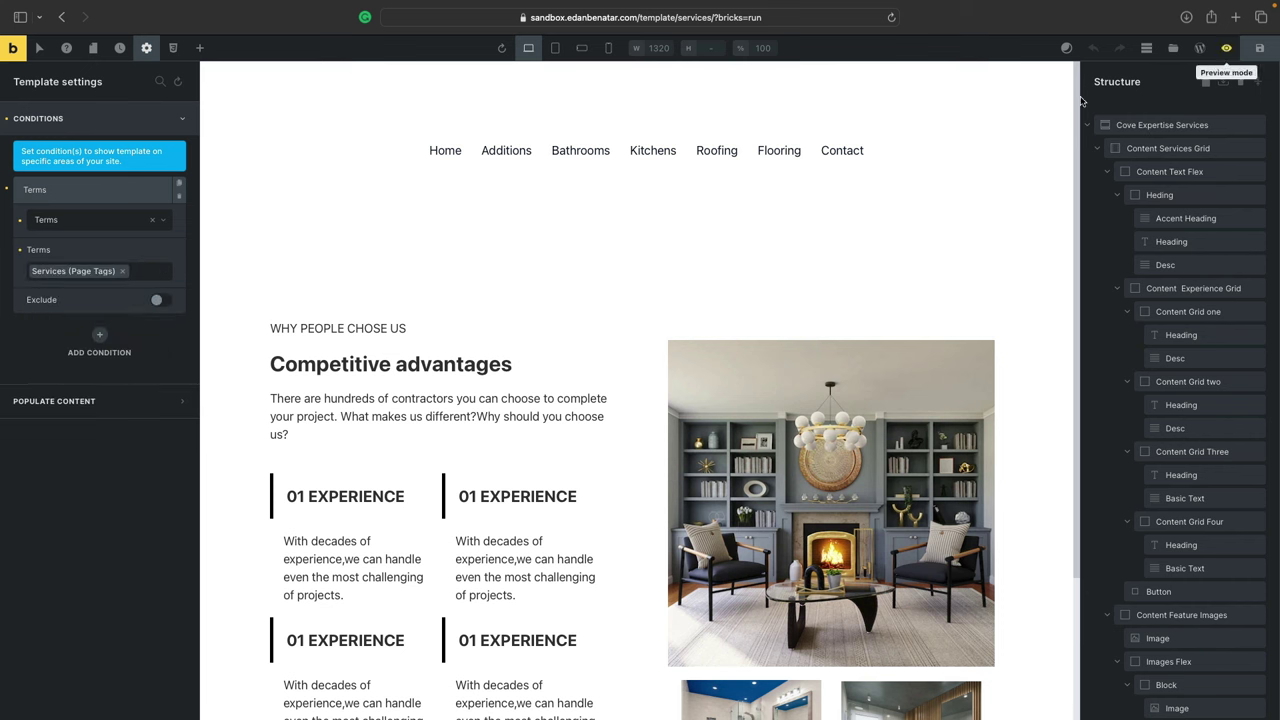
left_click(1259, 48)
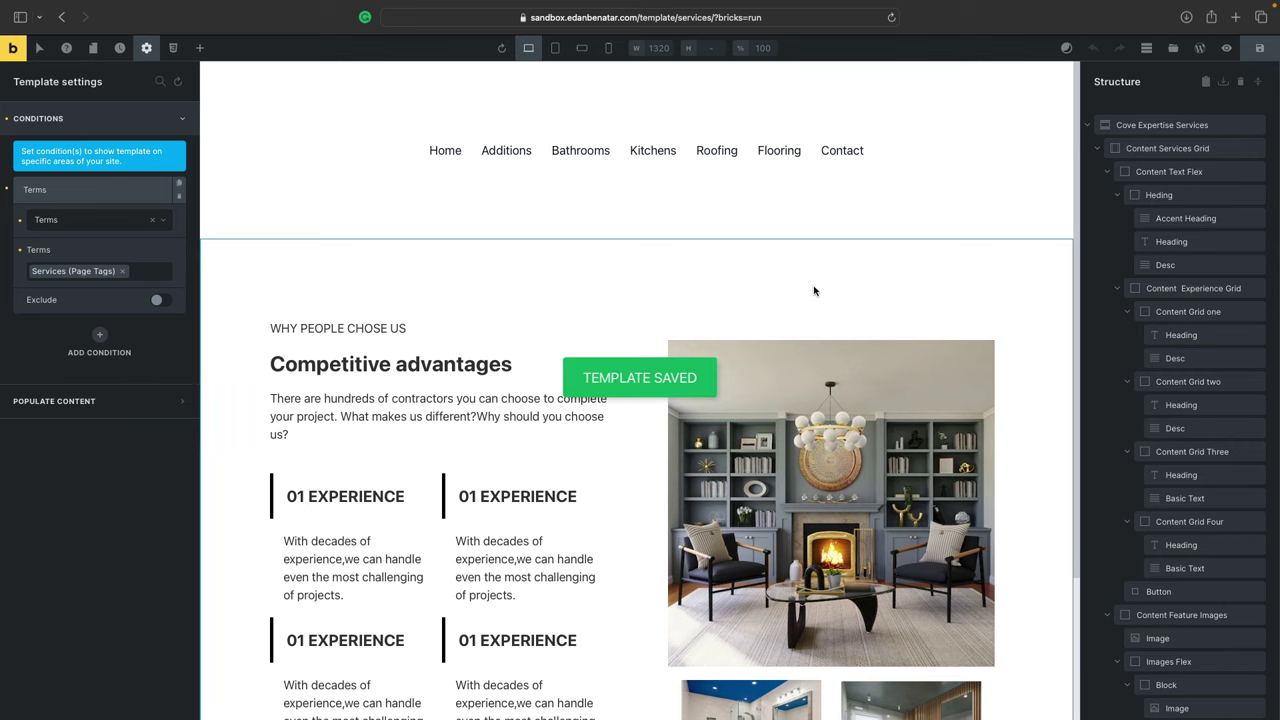
Step: Switch to Chrome, check the service pages and Contact page through the site navigation, and return to the builder
key("ctrl+Right")
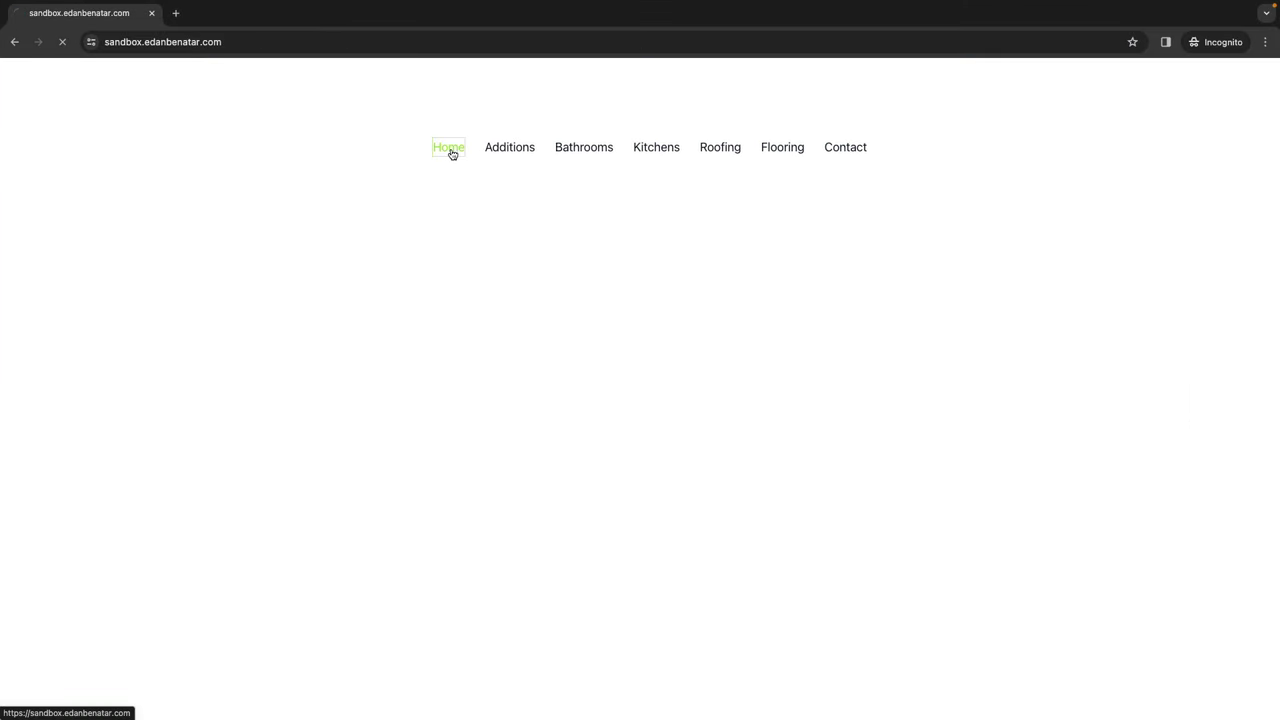
left_click(508, 152)
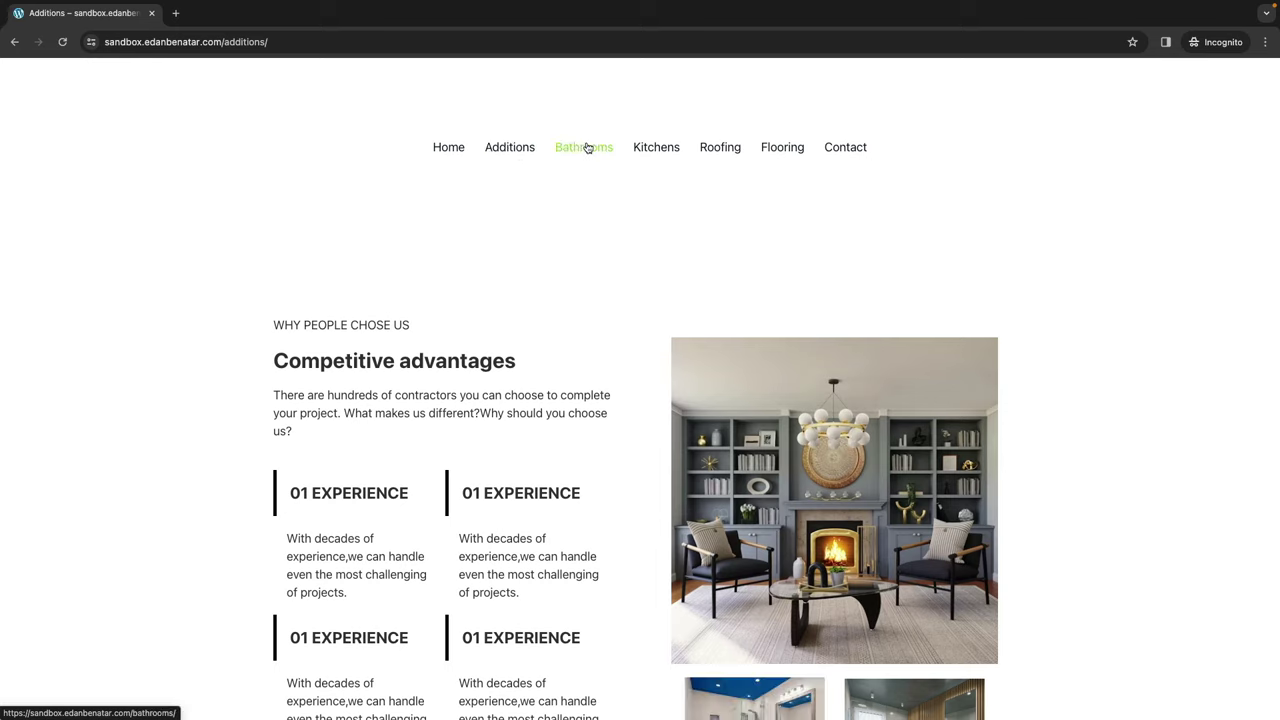
left_click(592, 154)
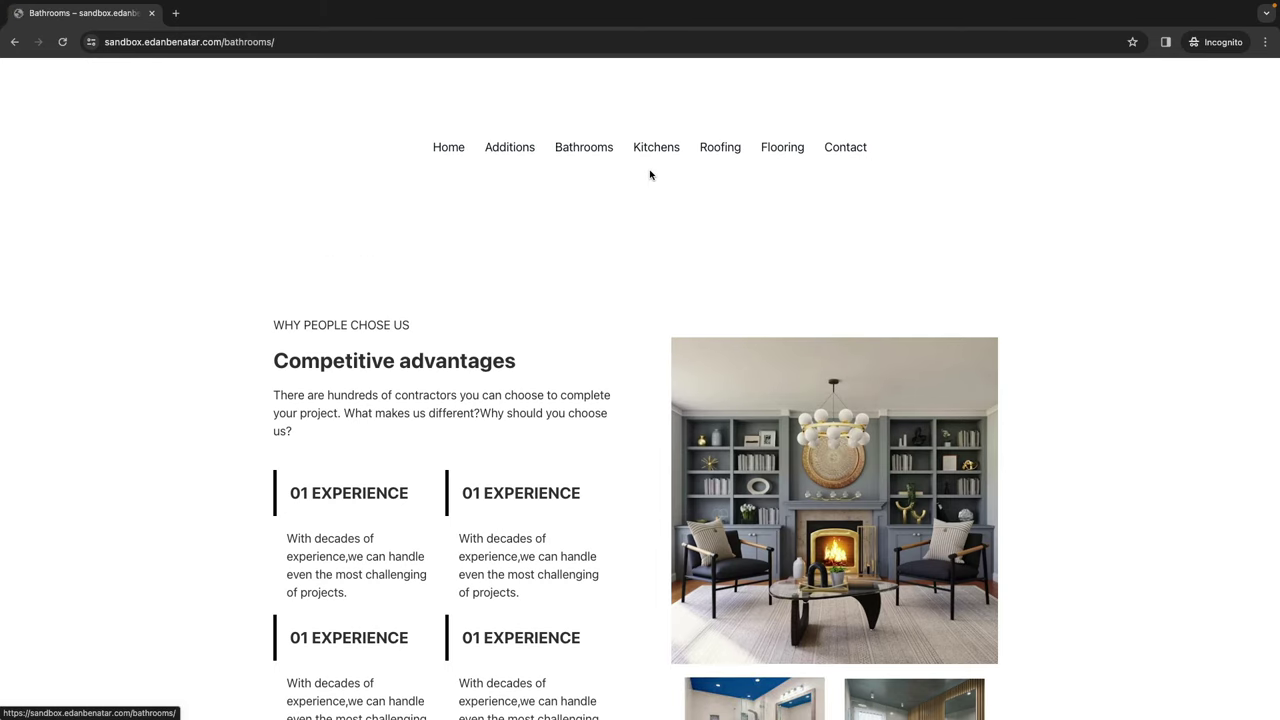
left_click(663, 151)
left_click(739, 151)
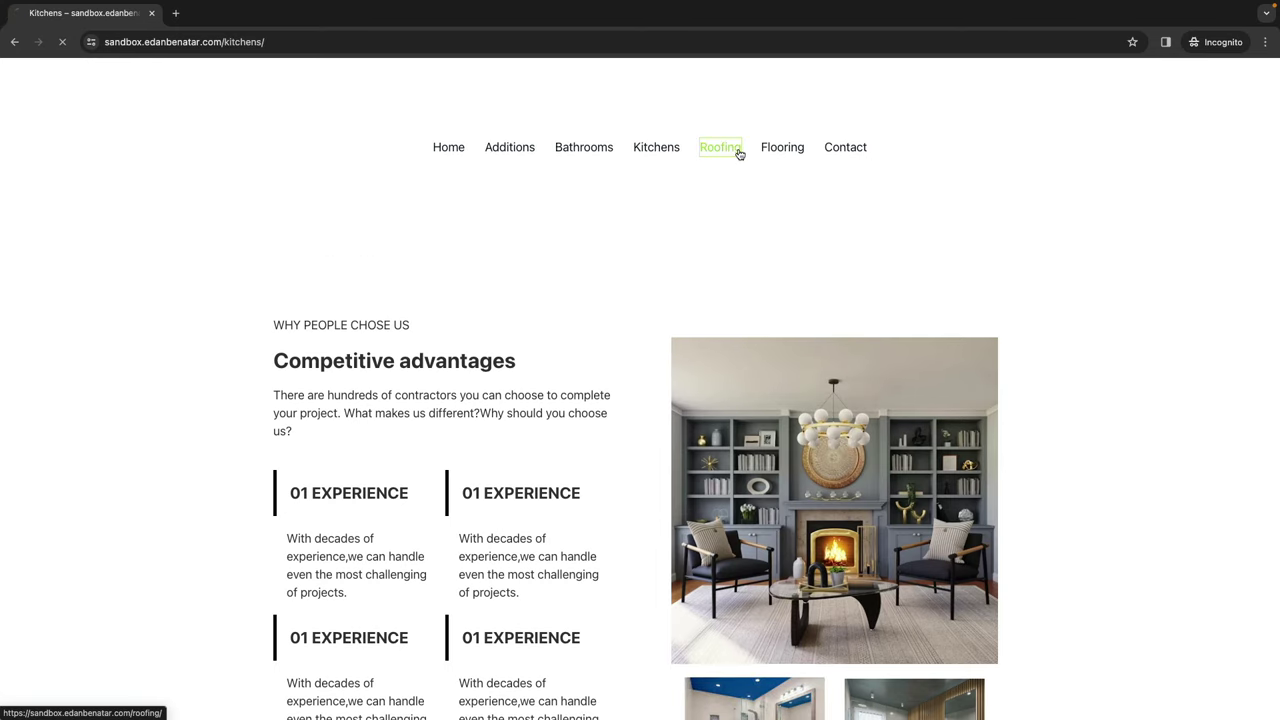
left_click(773, 151)
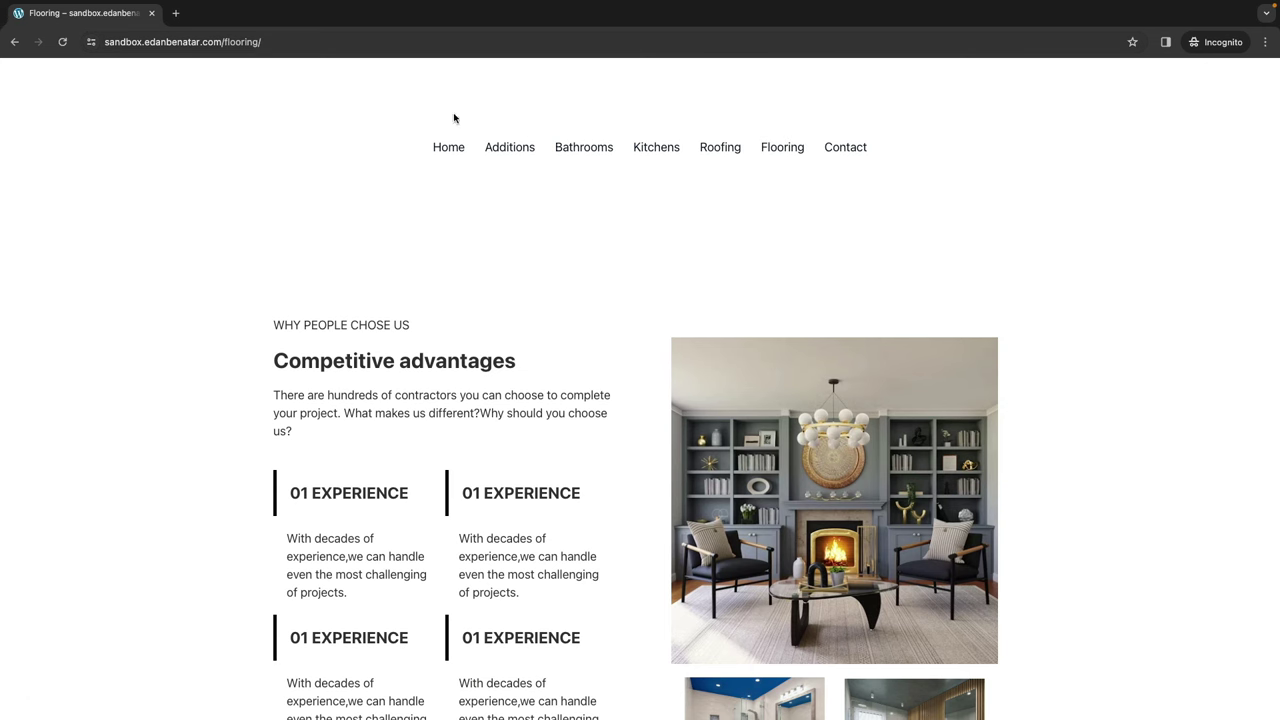
left_click(510, 150)
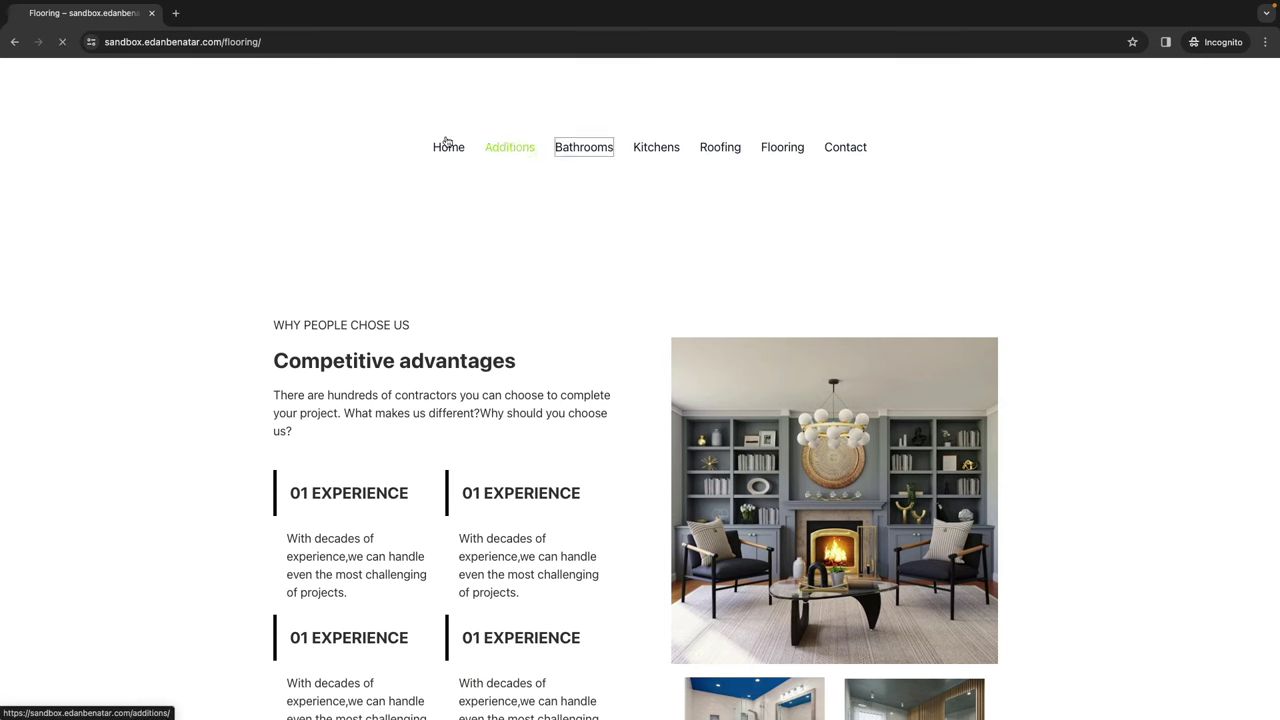
left_click(845, 147)
key("ctrl+Left")
Step: Add a new section to the Services template and place it above the Cove Expertise Services section
left_click(617, 283)
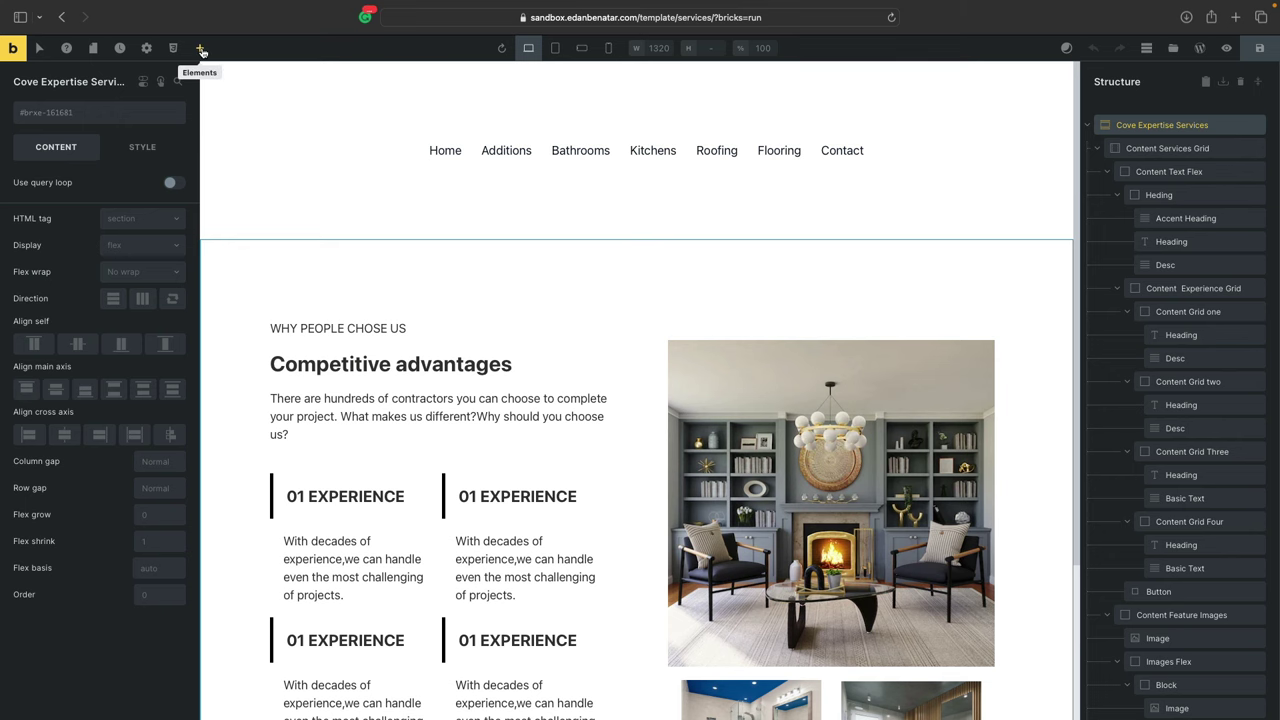
left_click(1088, 125)
scroll(857, 214, "down", 3)
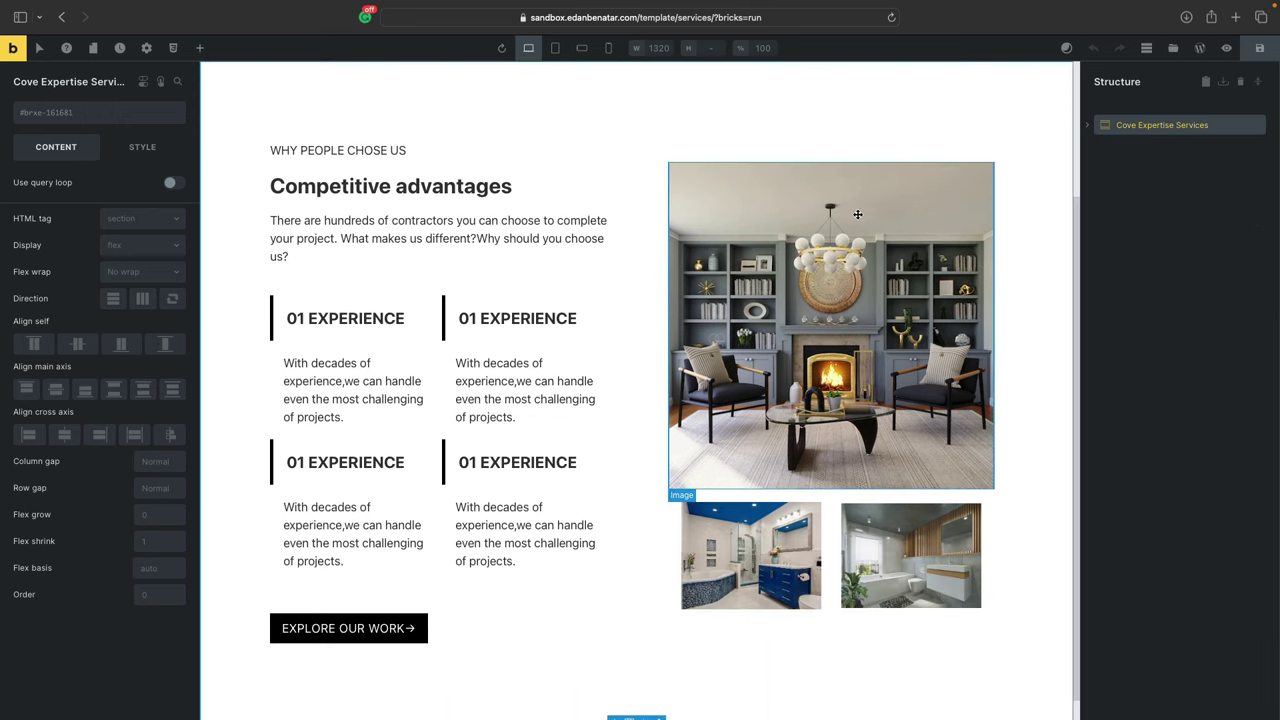
scroll(977, 214, "up", 3)
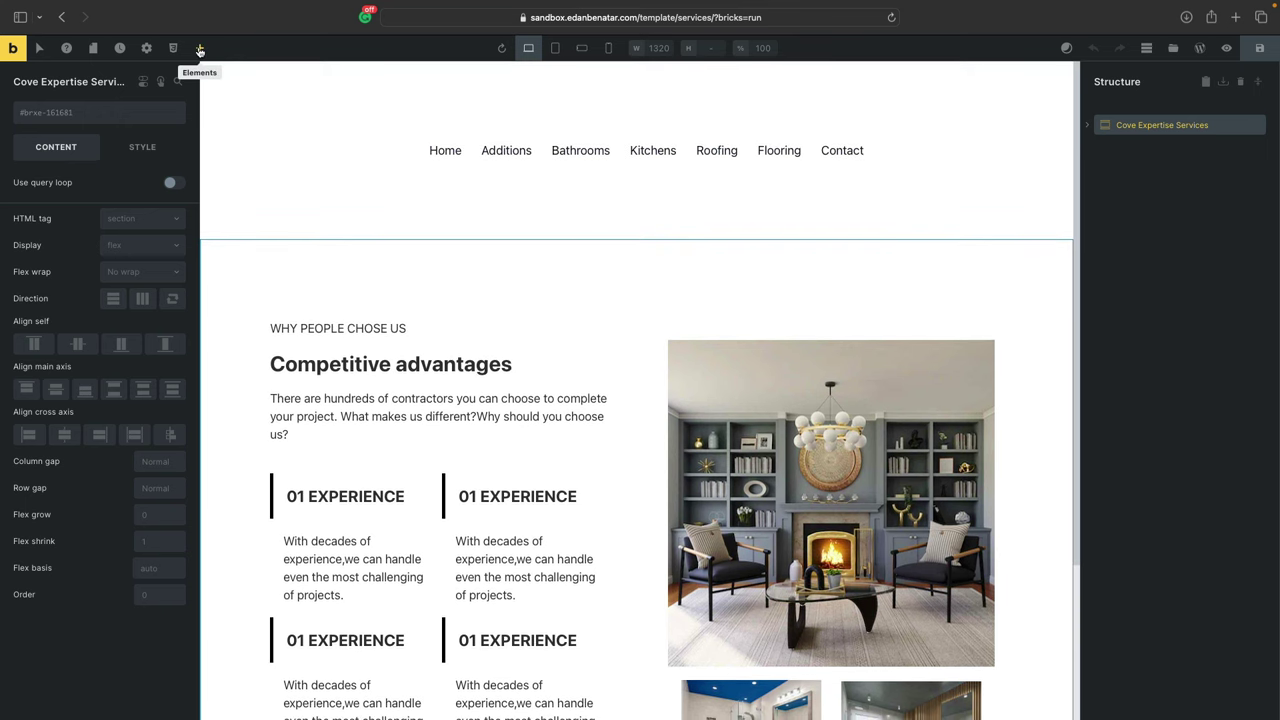
left_click(200, 48)
left_click(55, 165)
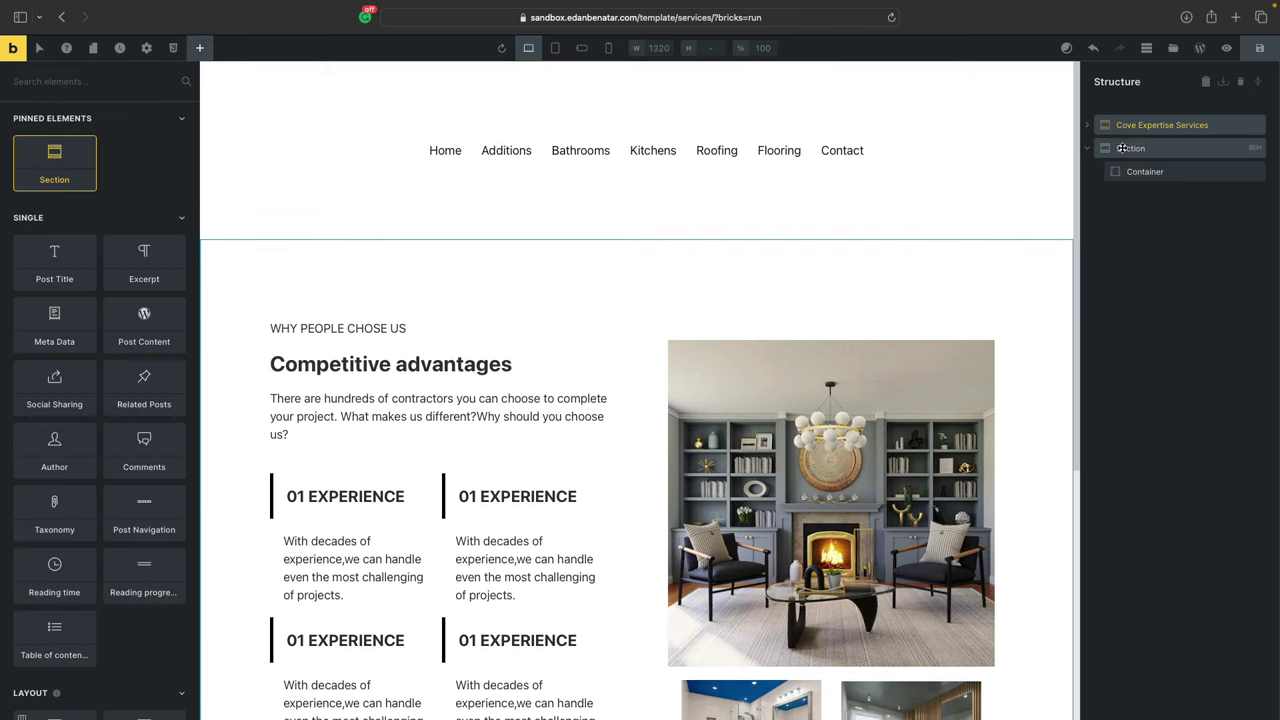
left_click_drag(1125, 148, 1102, 116)
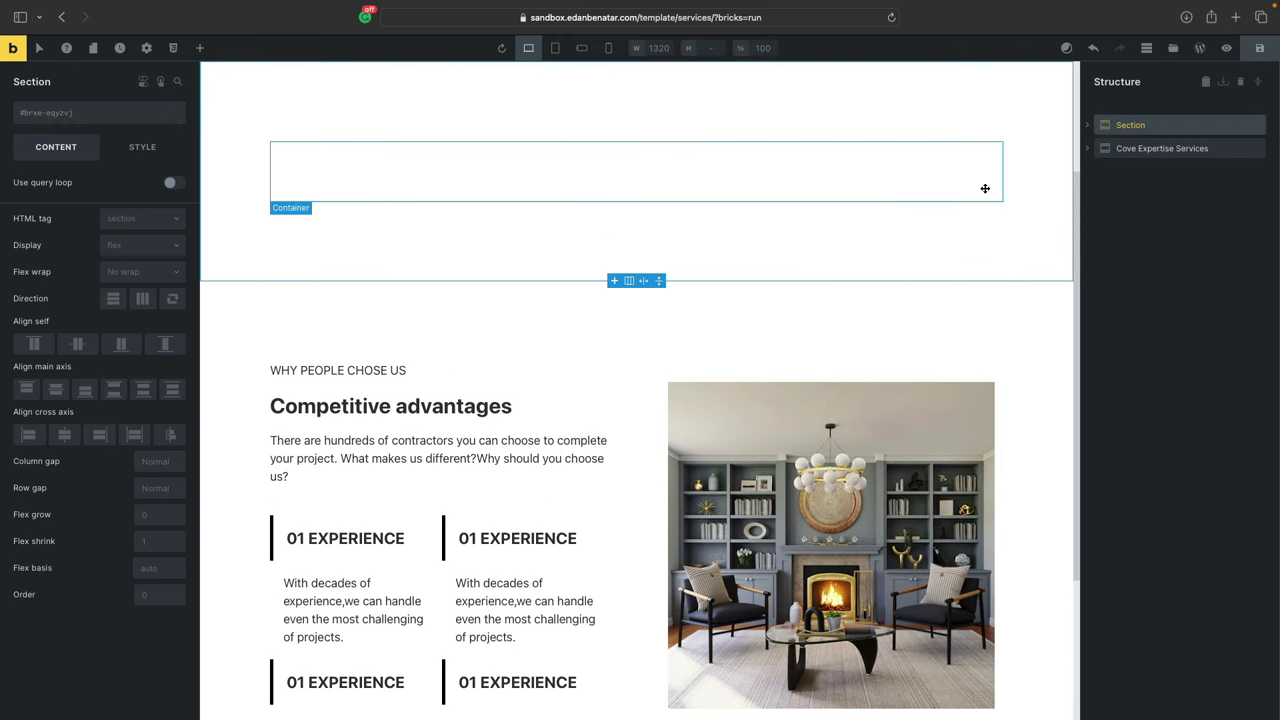
Step: Rename the new section to Hero
double_click(1130, 125)
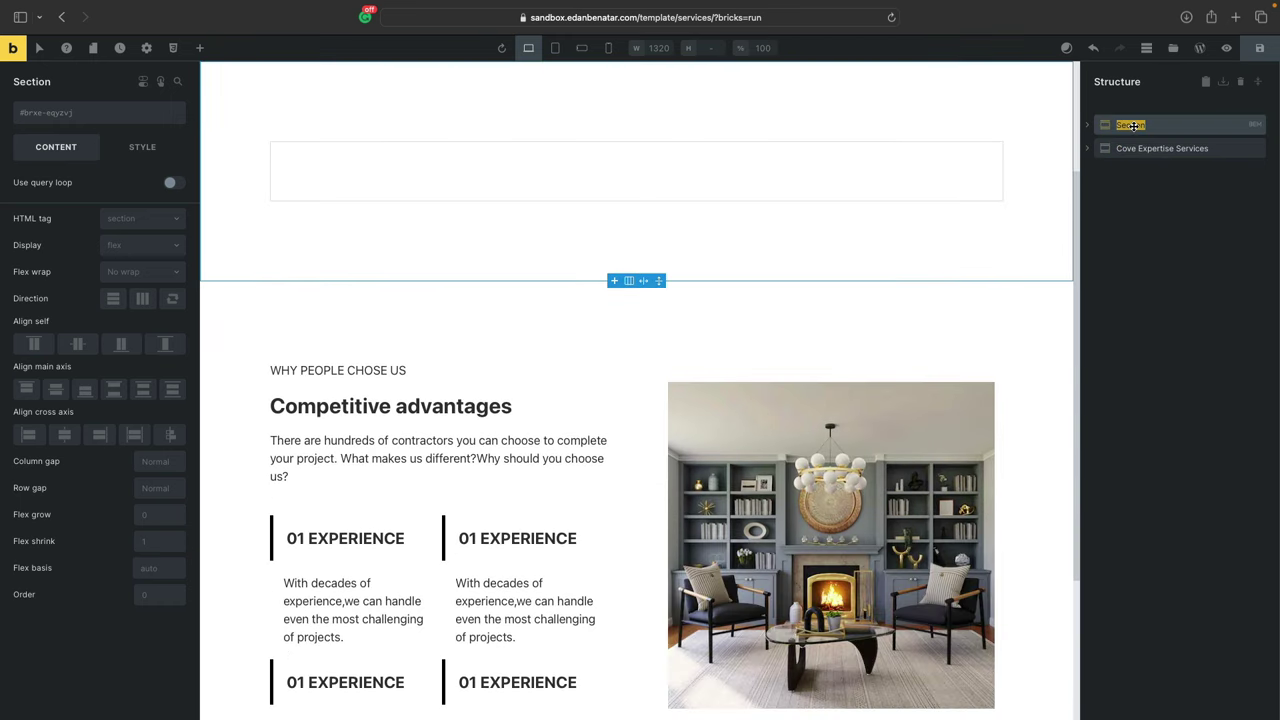
type("Hero")
key("Return")
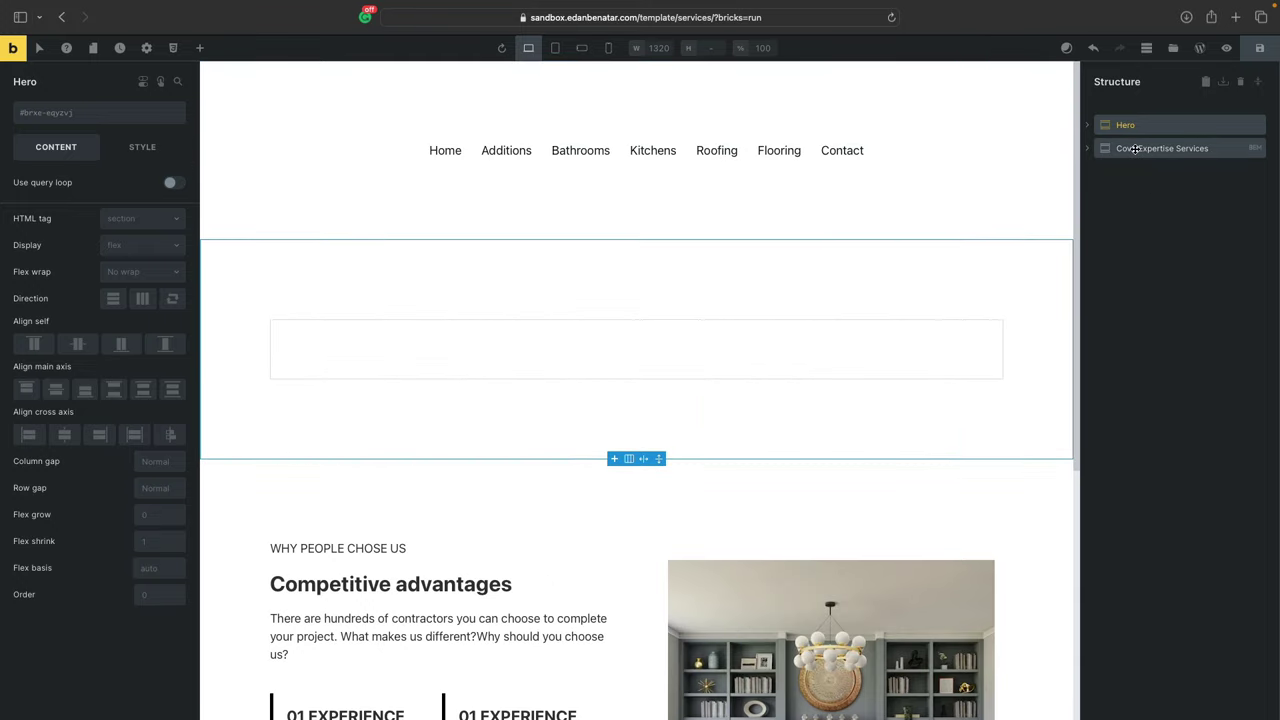
Step: Insert a Basic Text element into the Hero section's container
left_click(691, 340)
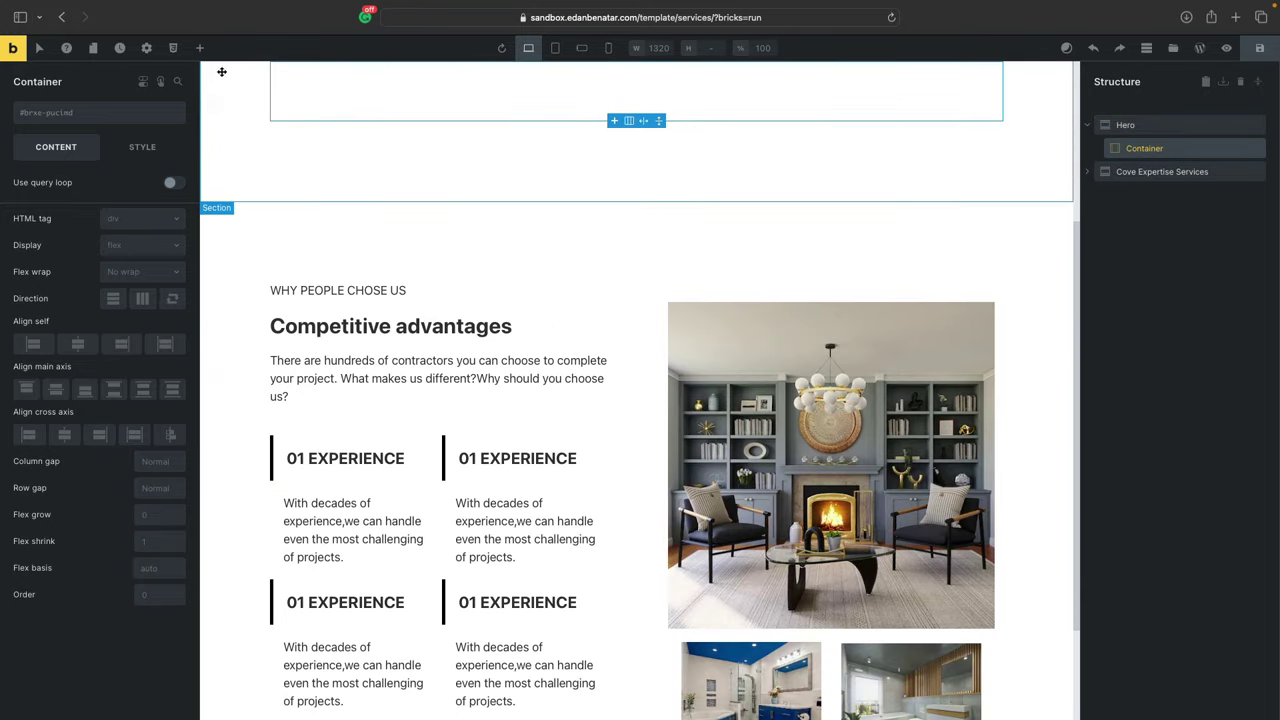
left_click(197, 49)
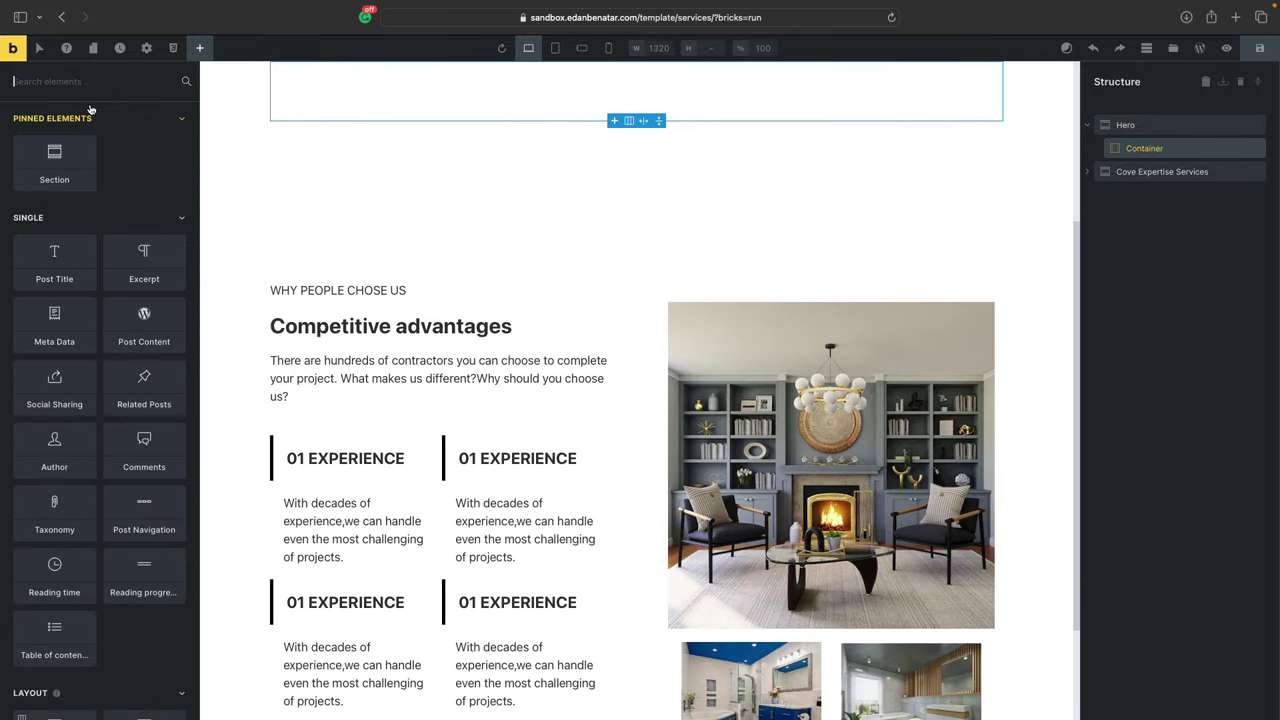
type("text")
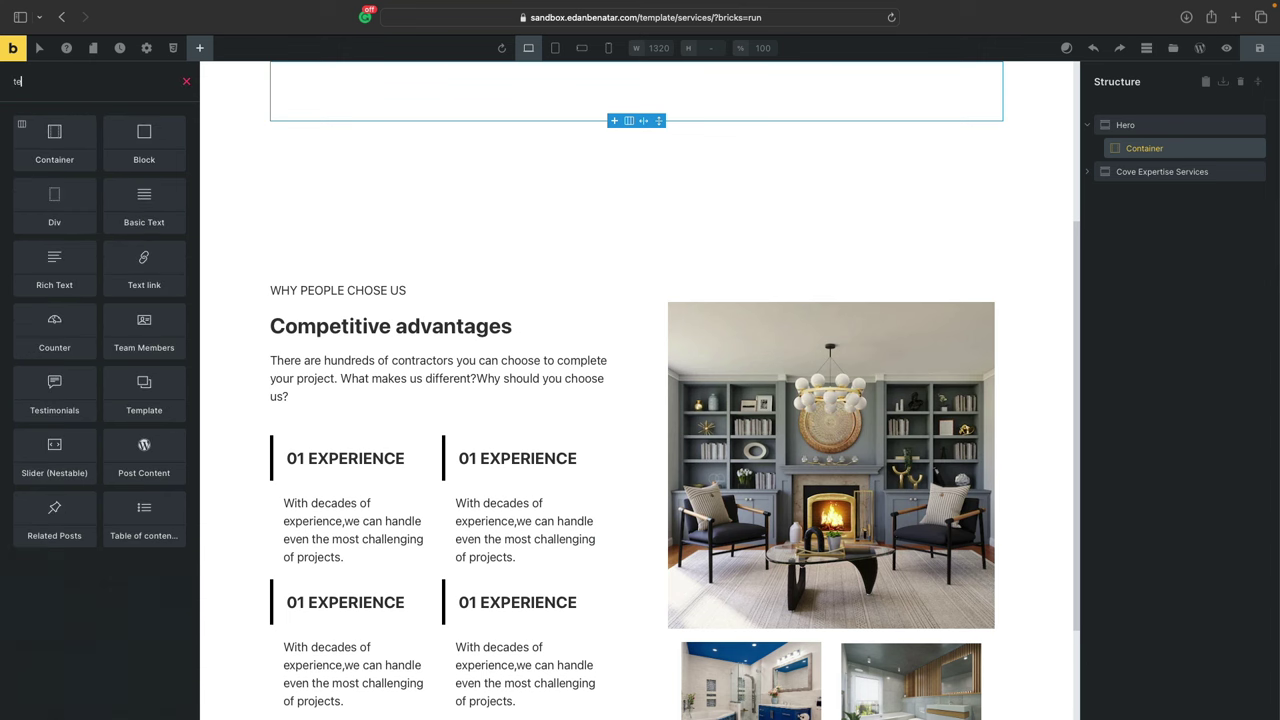
left_click(34, 134)
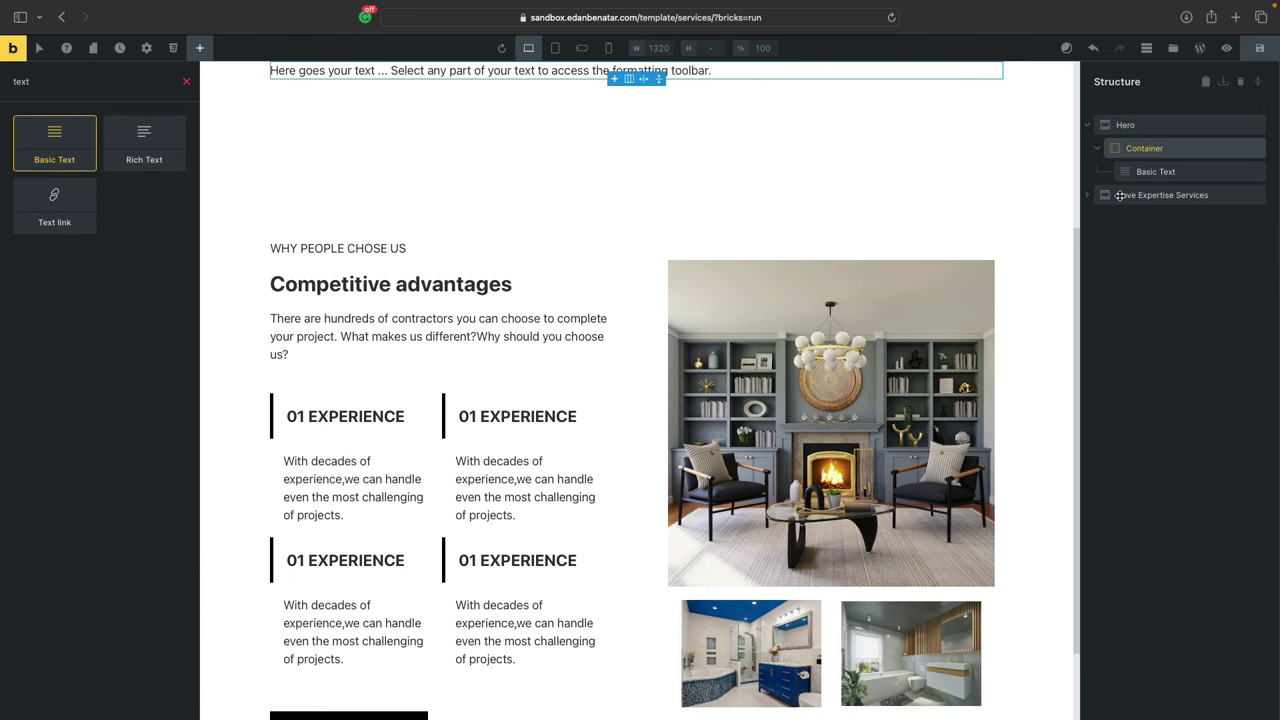
Step: Replace the Basic Text element's placeholder content with the dynamic Post title tag
triple_click(116, 232)
key("BackSpace")
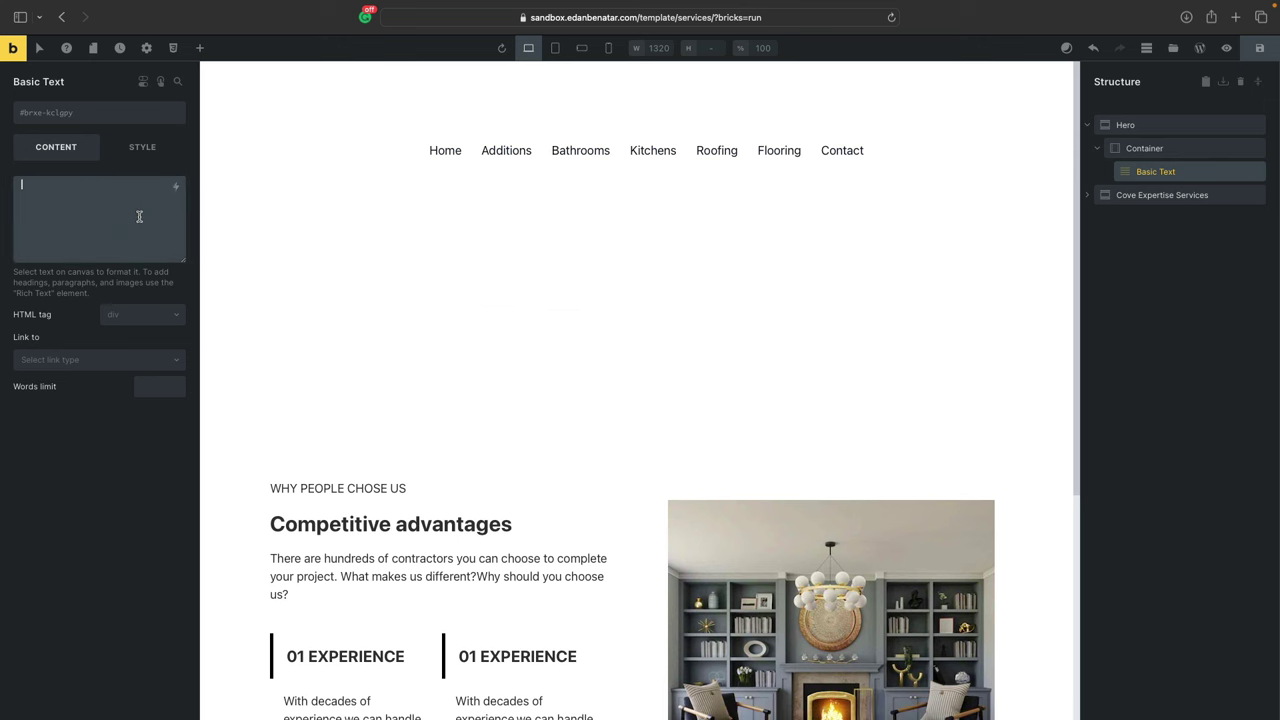
left_click(176, 187)
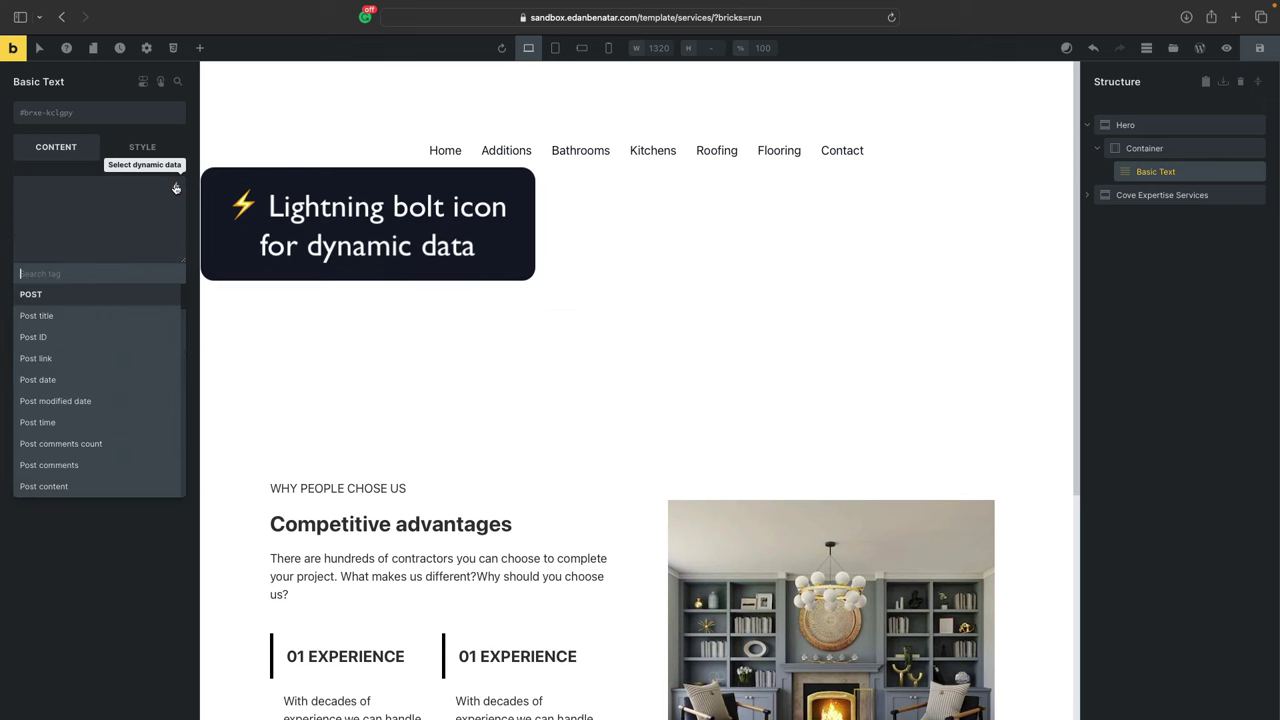
left_click(76, 318)
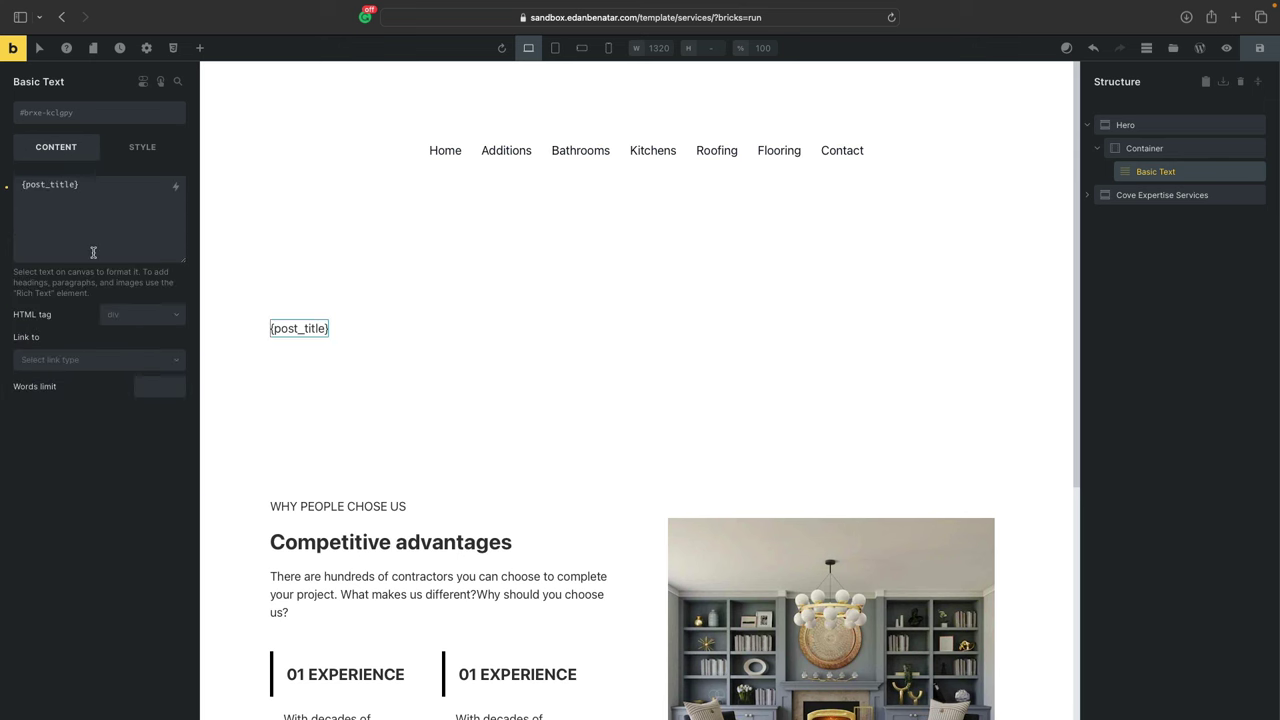
Step: Center the Hero container's content along the cross axis and save the template
left_click(437, 263)
left_click(64, 433)
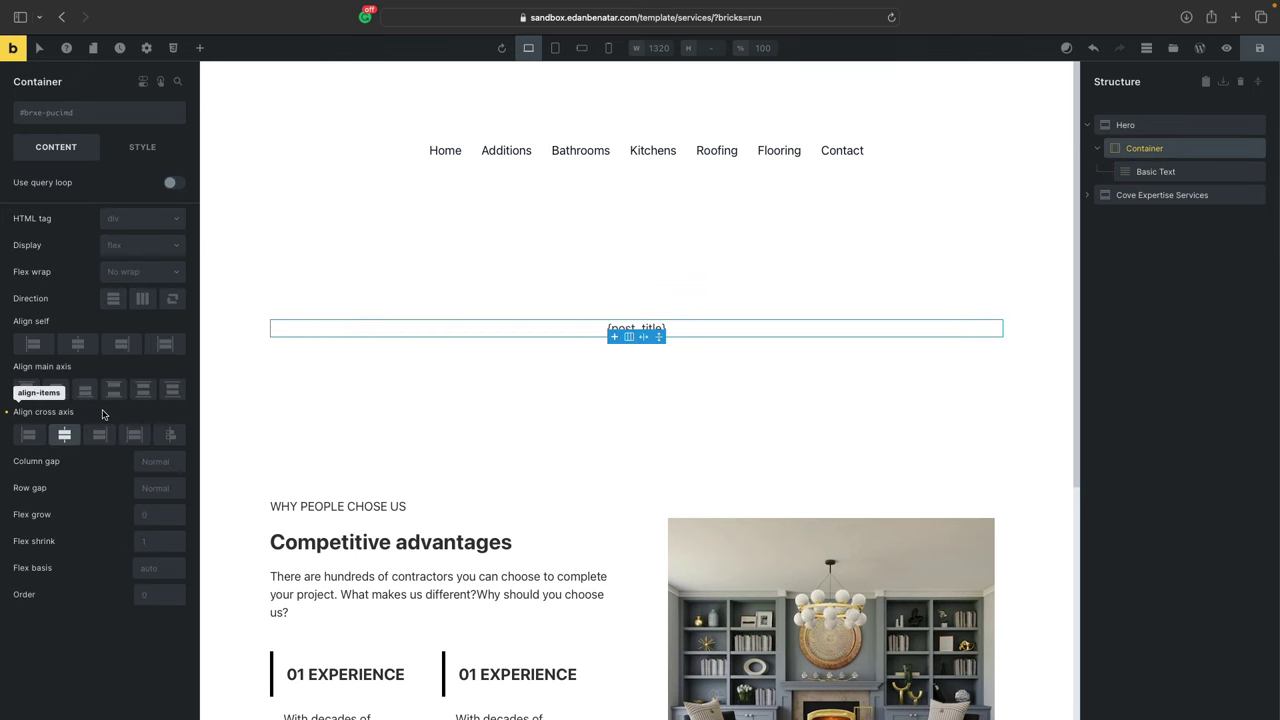
key("super+s")
Step: Switch to the incognito browser window and check the hero titles on the live Additions, Bathrooms and Kitchens pages
key("super+Tab")
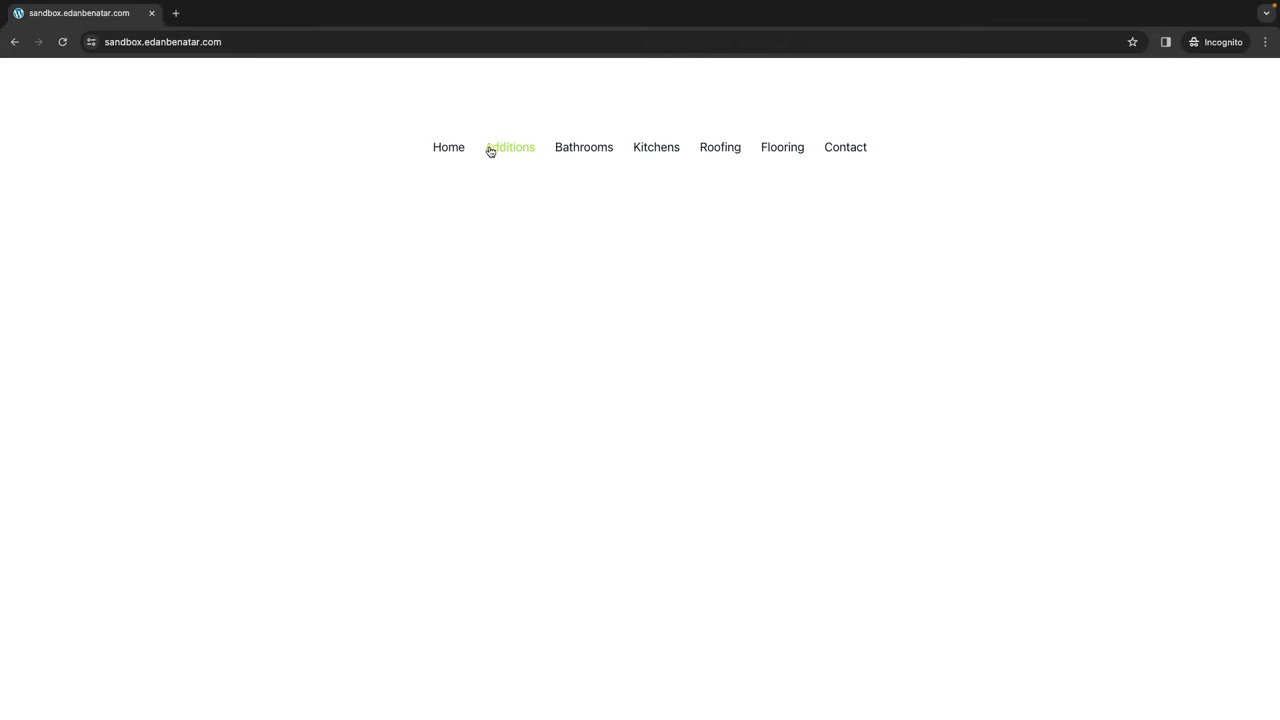
left_click(502, 151)
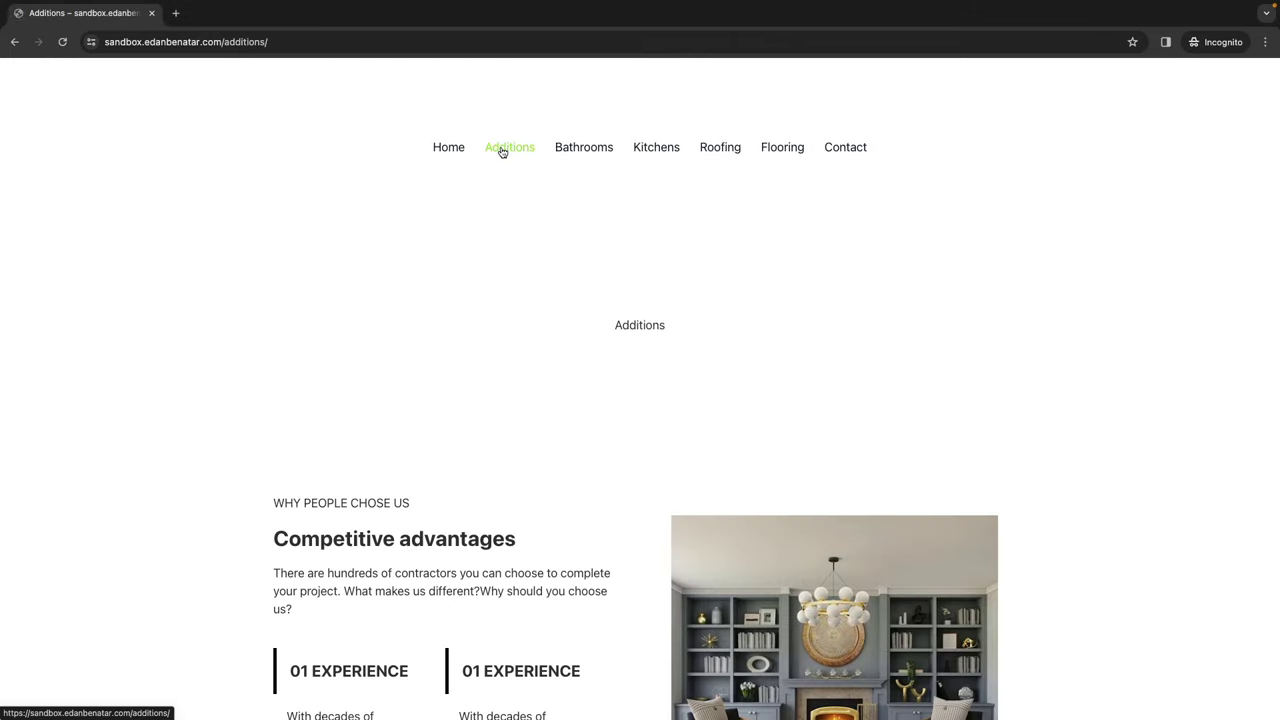
left_click_drag(648, 300, 720, 329)
left_click(570, 148)
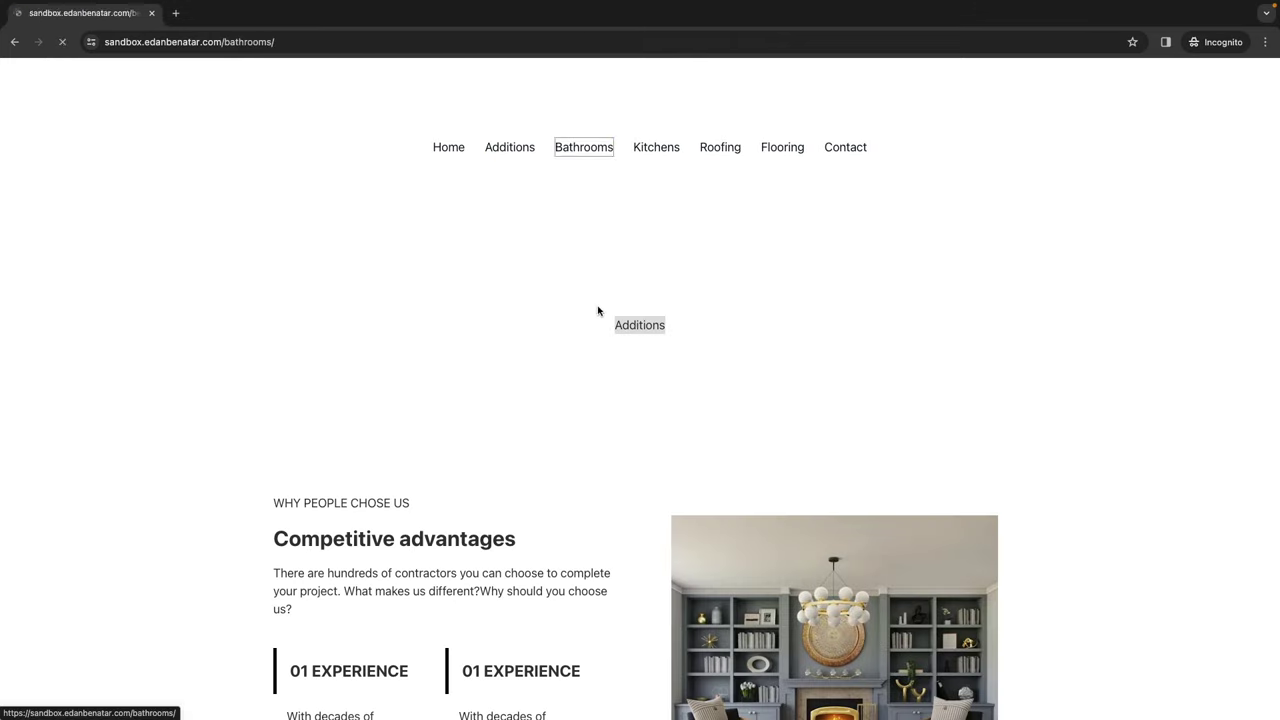
left_click(639, 147)
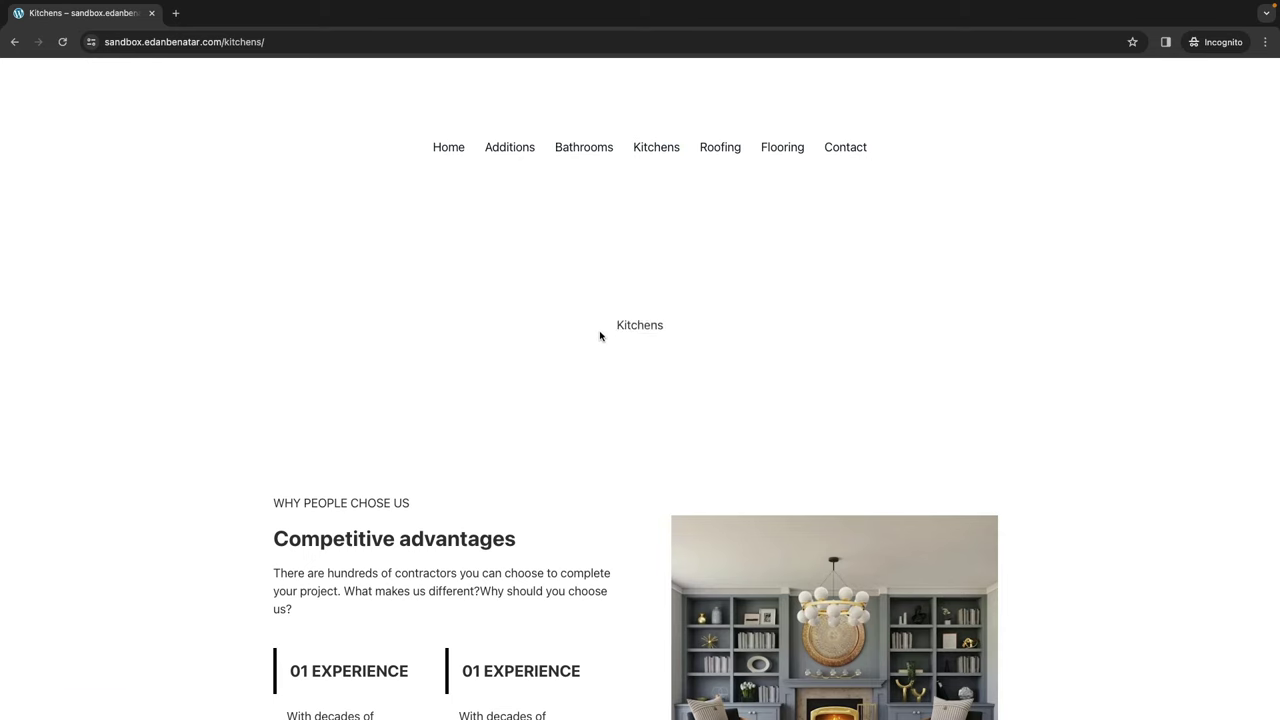
double_click(602, 337)
left_click(600, 337)
scroll(486, 357, "down", 2)
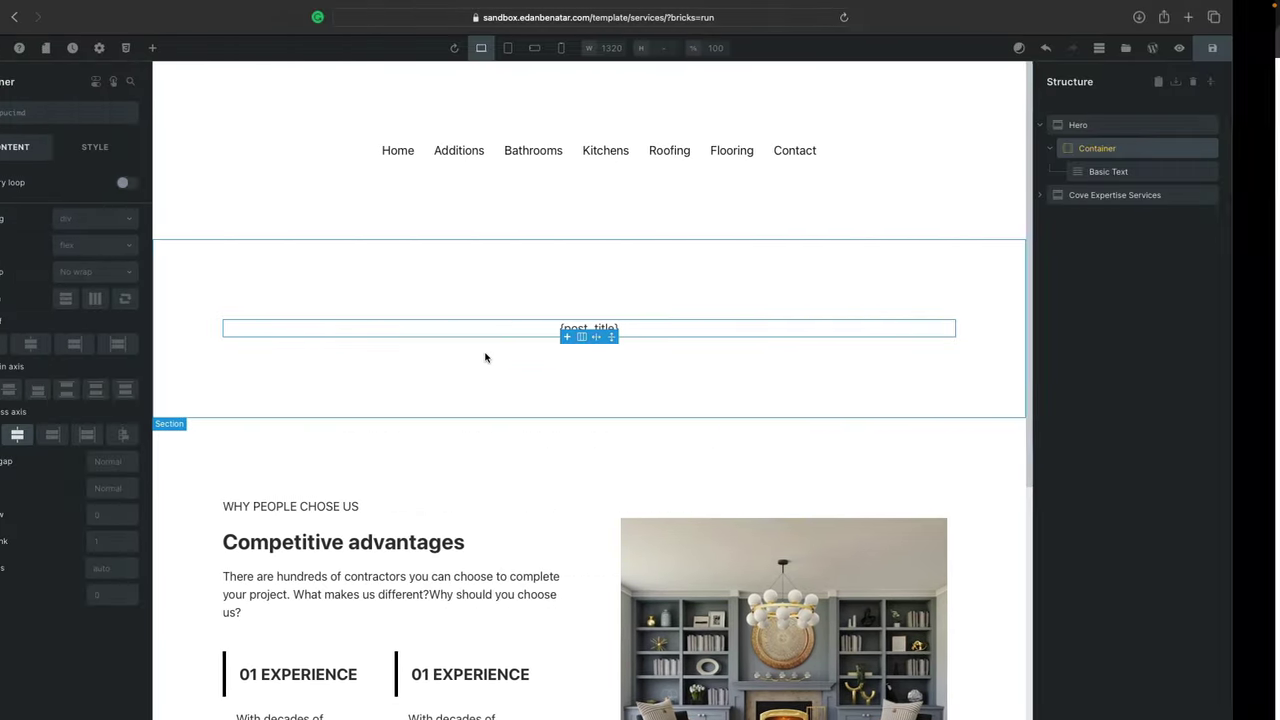
Step: Back in the Bricks builder, expand the Cove Expertise Services section's element tree and save the template
scroll(797, 380, "down", 4)
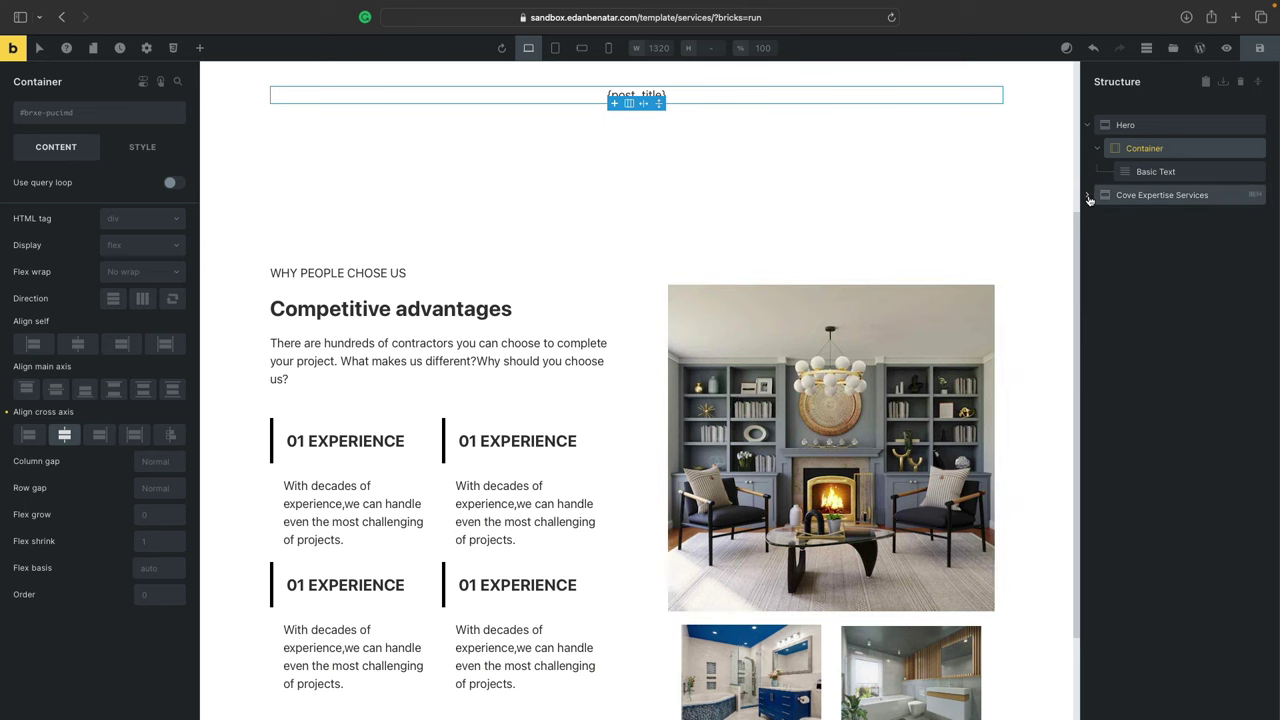
left_click(1090, 197)
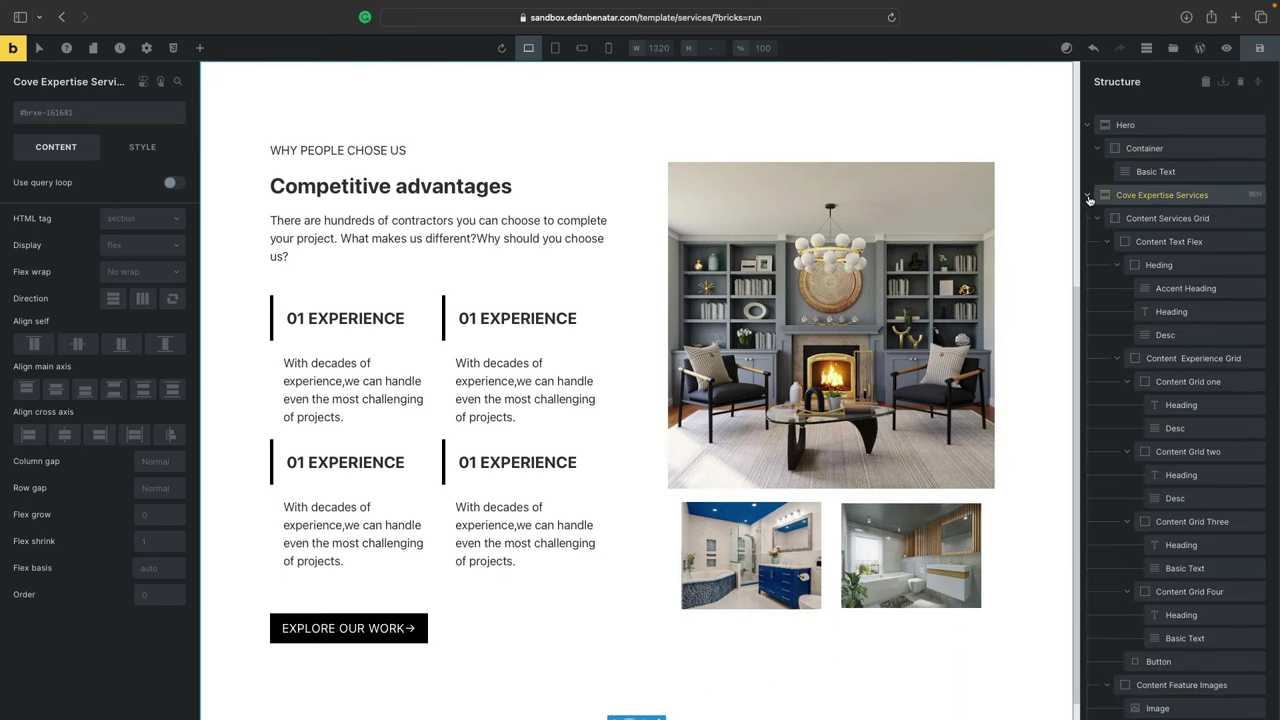
scroll(537, 289, "up", 2)
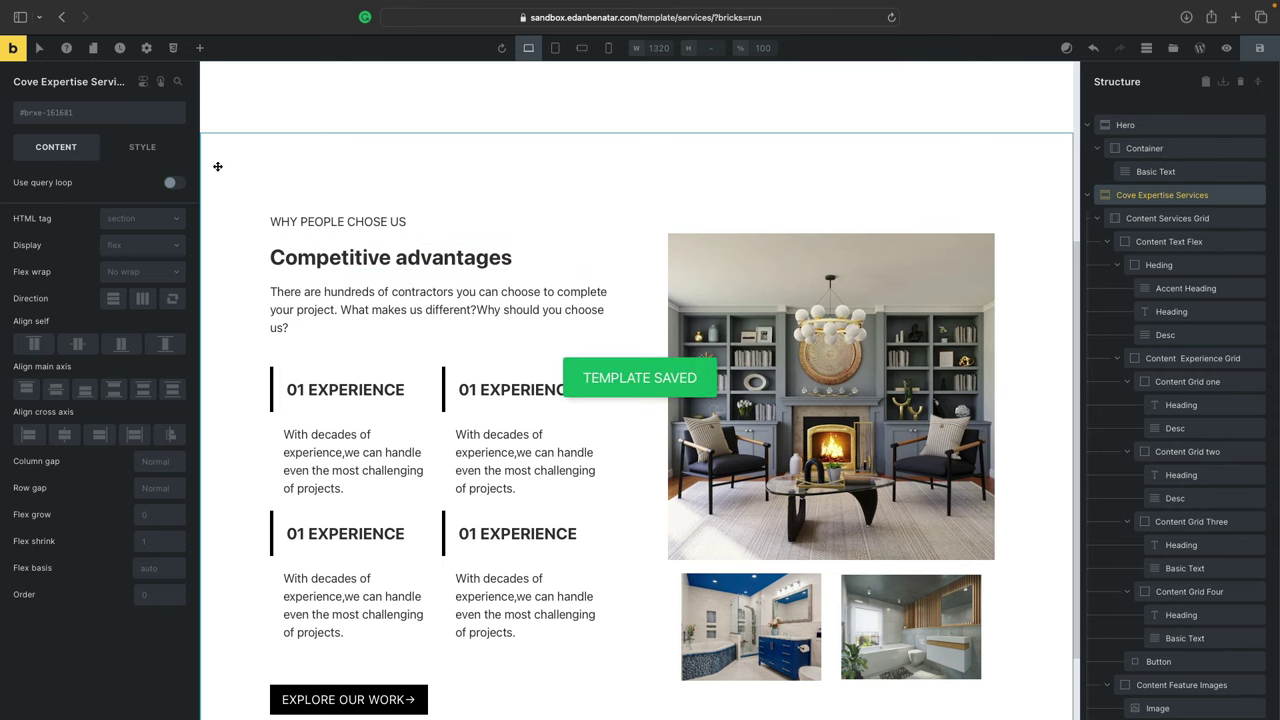
Step: Leave the builder for the WordPress admin and create a pod that extends the existing Pages (page) post type
left_click(28, 60)
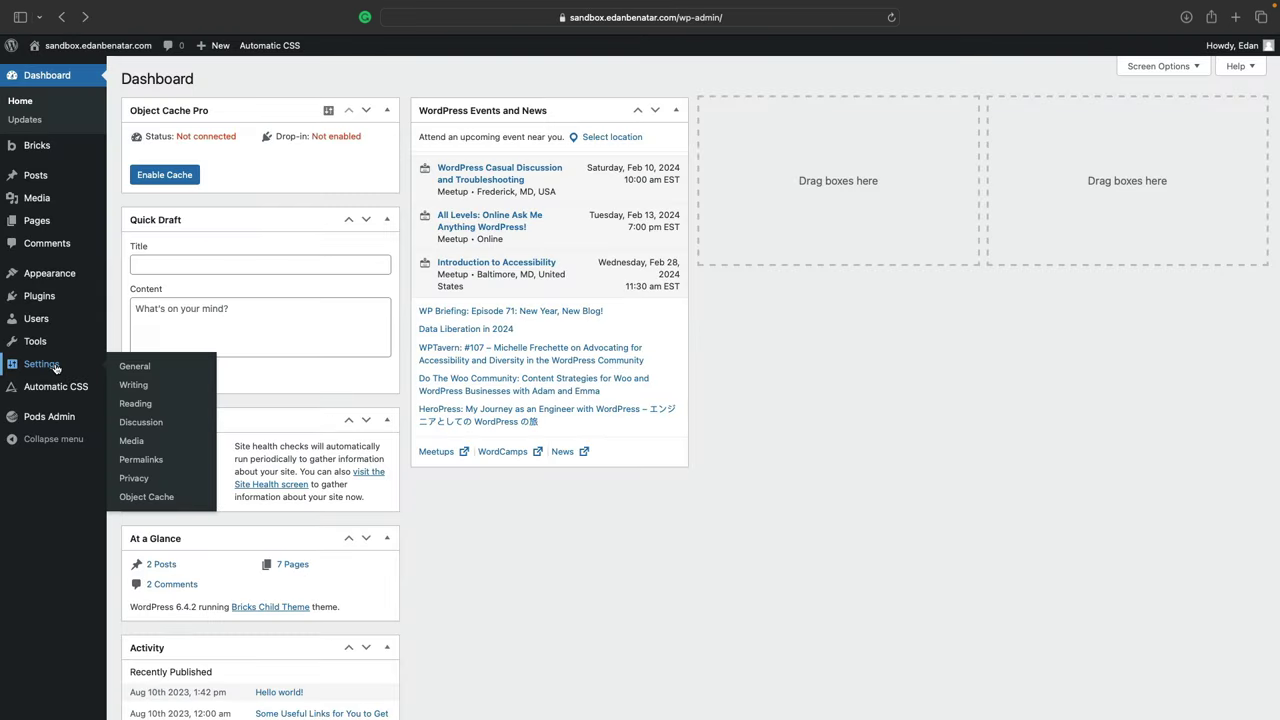
mouse_move(56, 418)
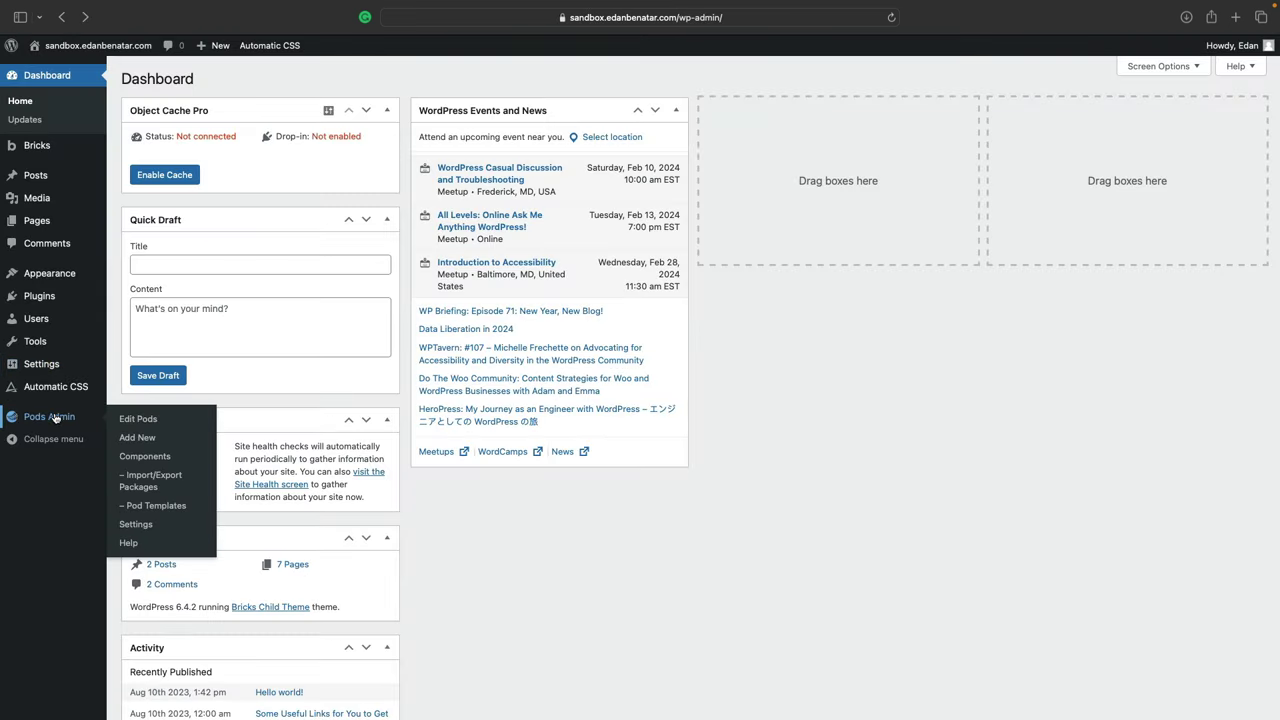
left_click(137, 437)
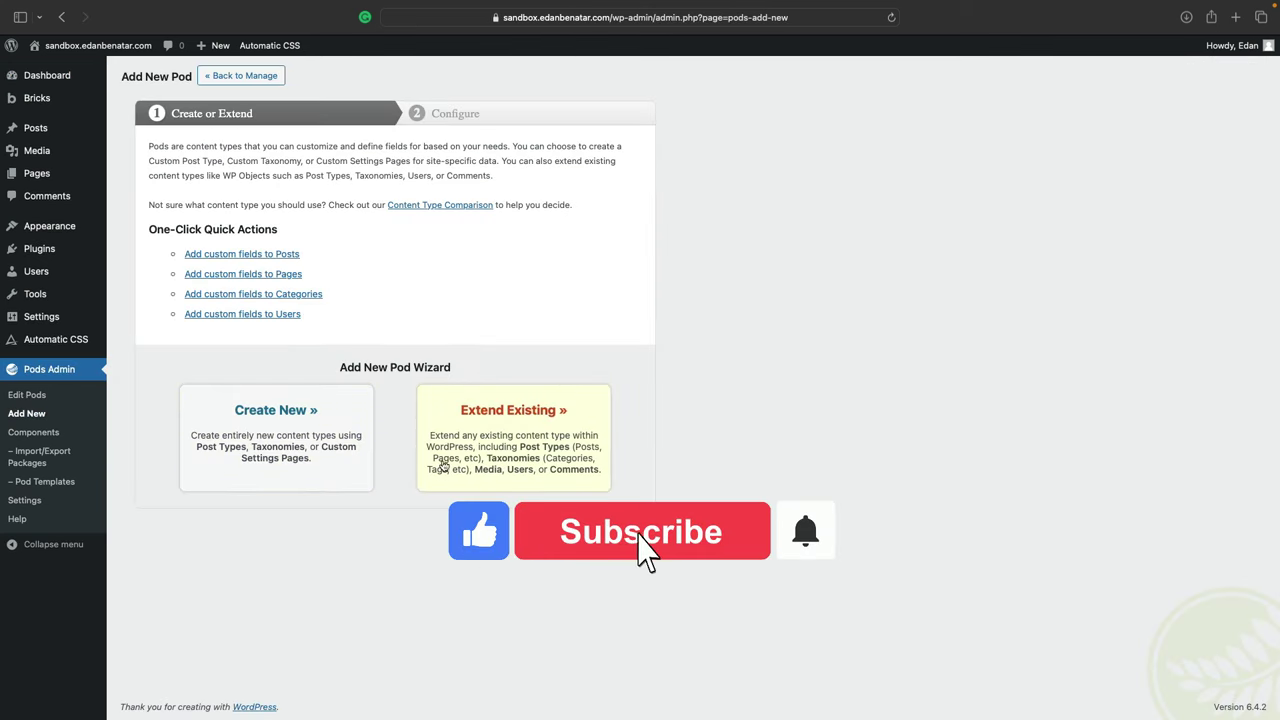
left_click(572, 424)
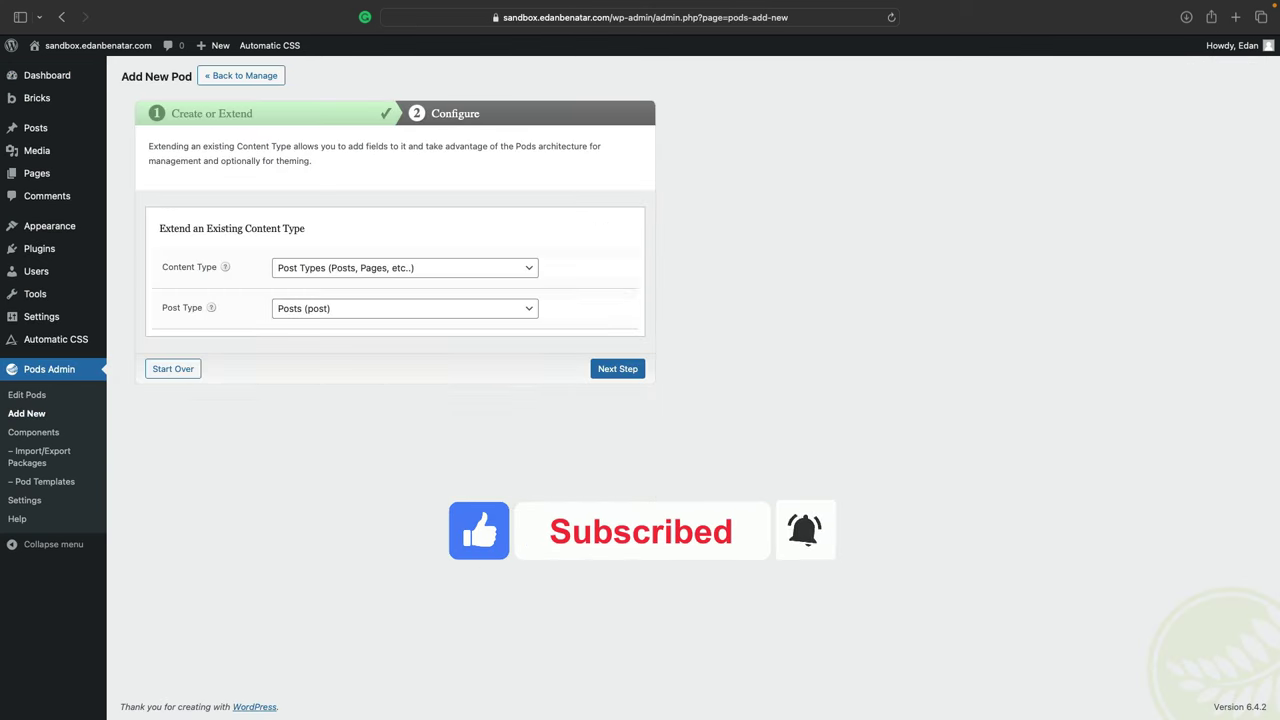
left_click(427, 268)
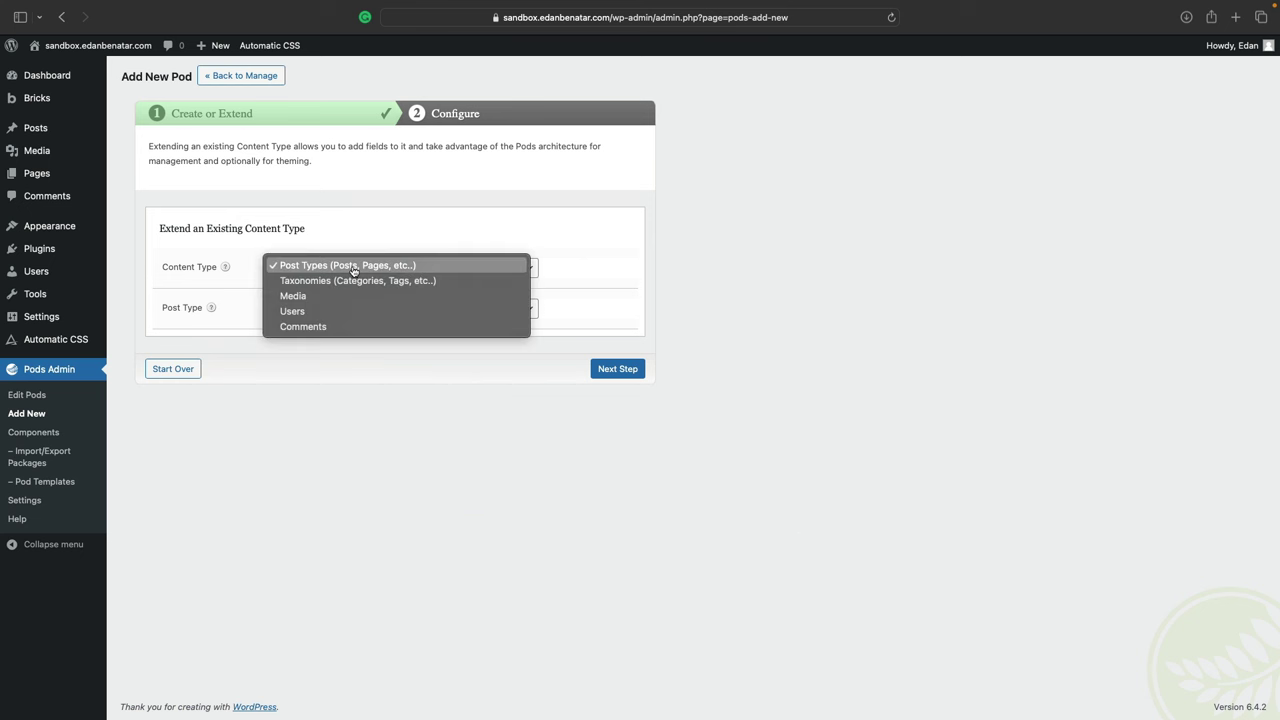
left_click(390, 266)
left_click(383, 308)
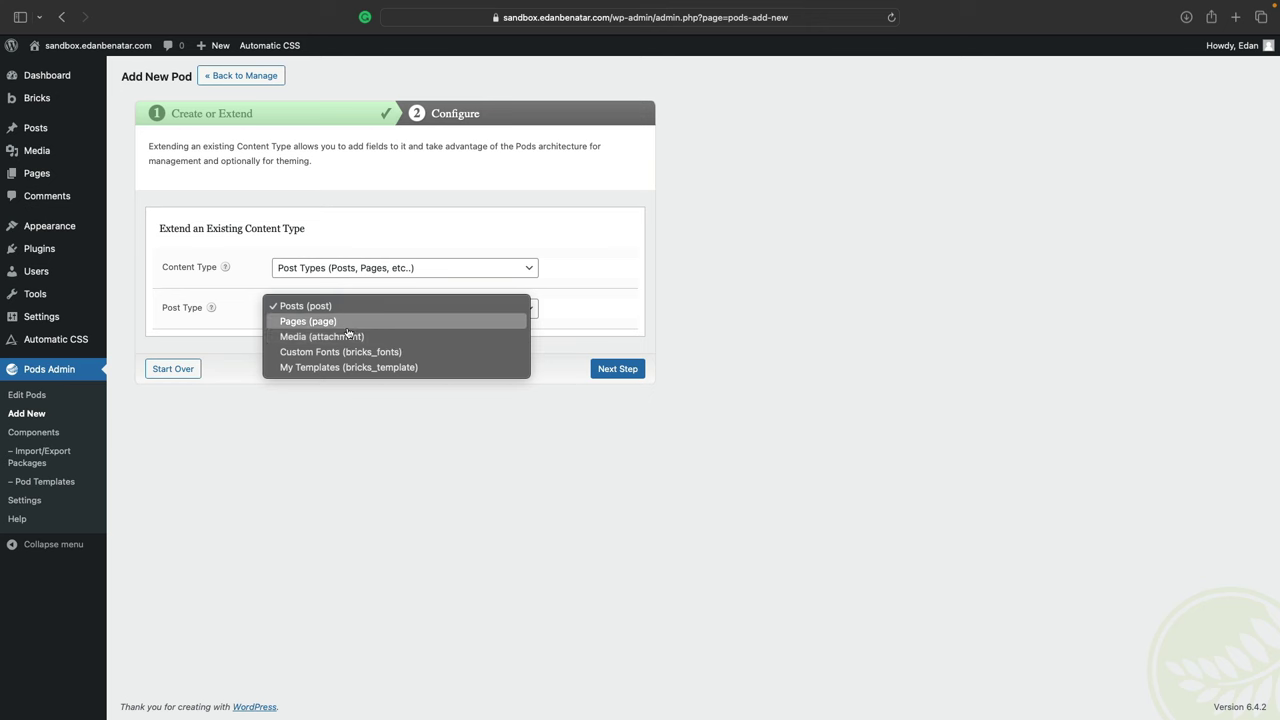
left_click(391, 328)
left_click(592, 370)
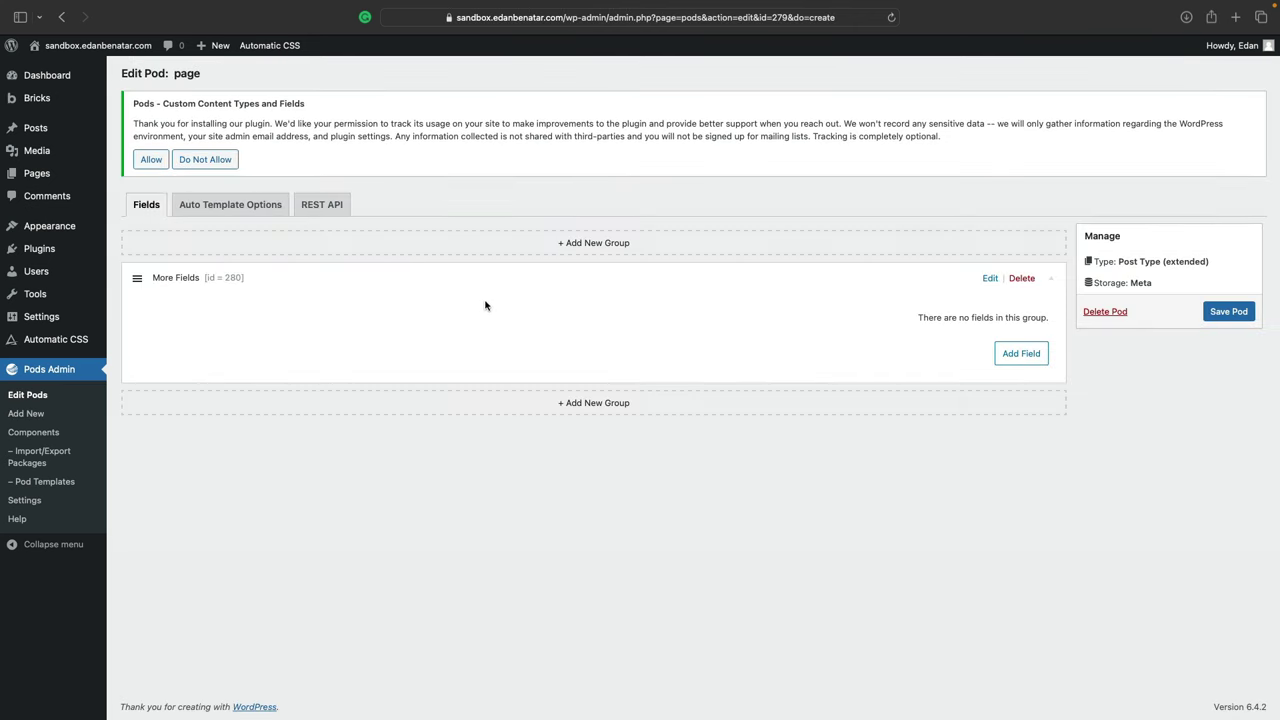
Step: Add a Plain Text field labelled "Section 1 - Title" to the pod's More Fields group
left_click(1022, 354)
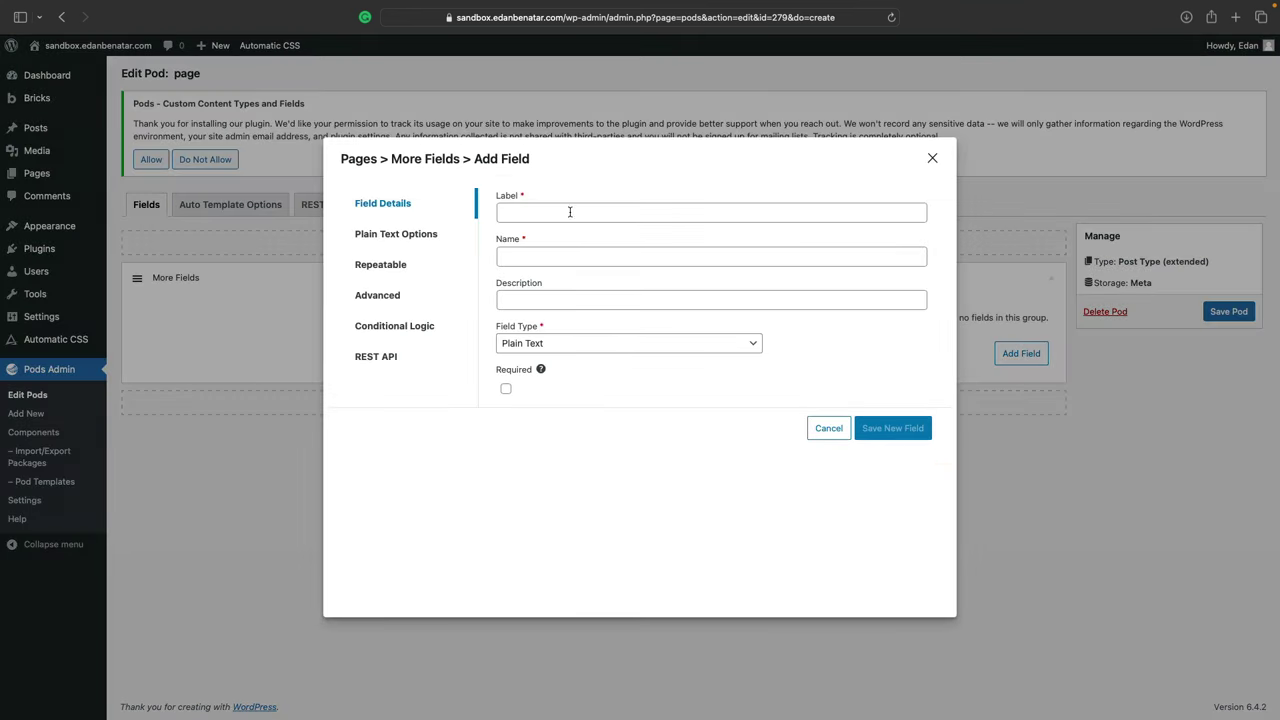
left_click(570, 212)
type("Section 1 - Title")
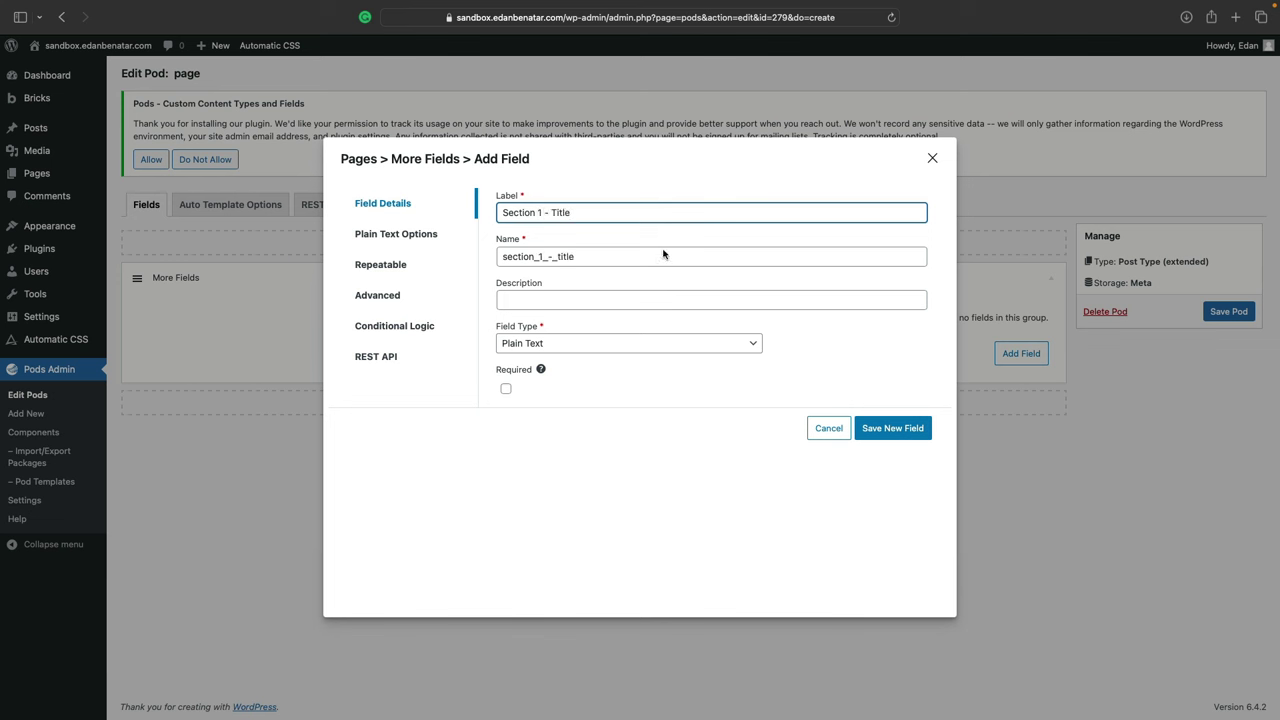
left_click(893, 428)
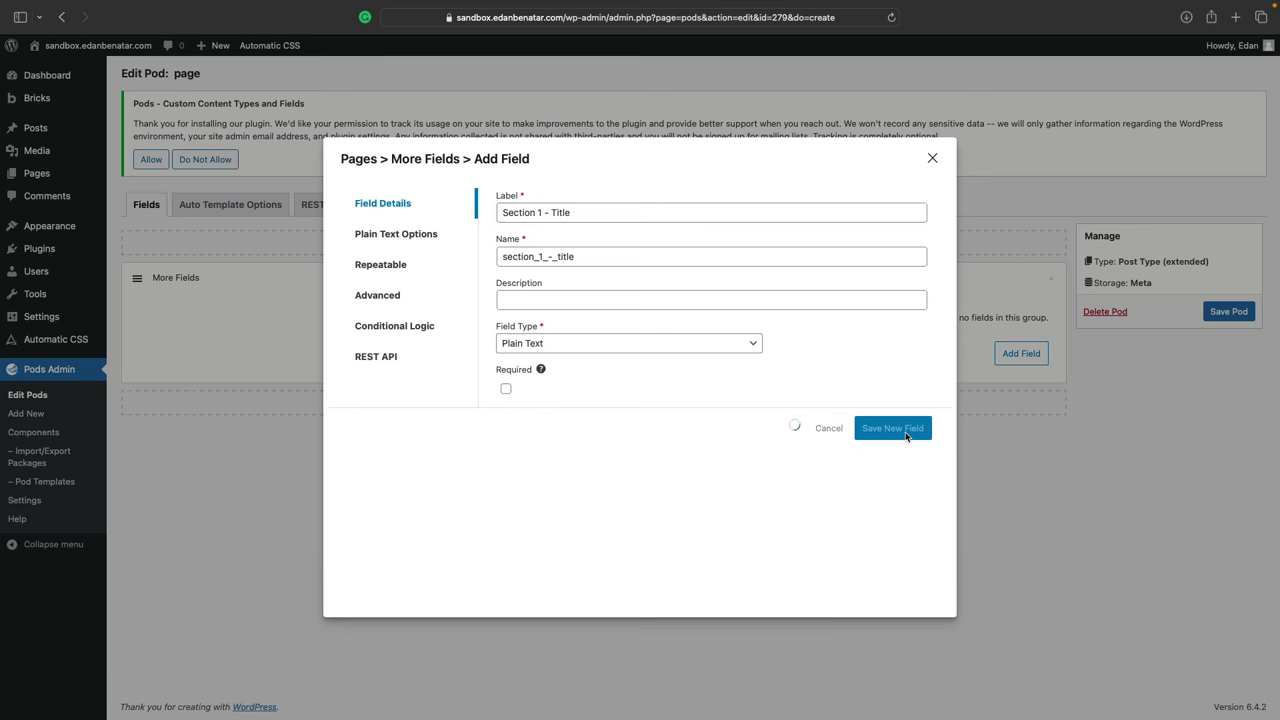
Step: Add a second Plain Text field labelled "Section 1 - Body" to the More Fields group and save the pod
left_click(1021, 407)
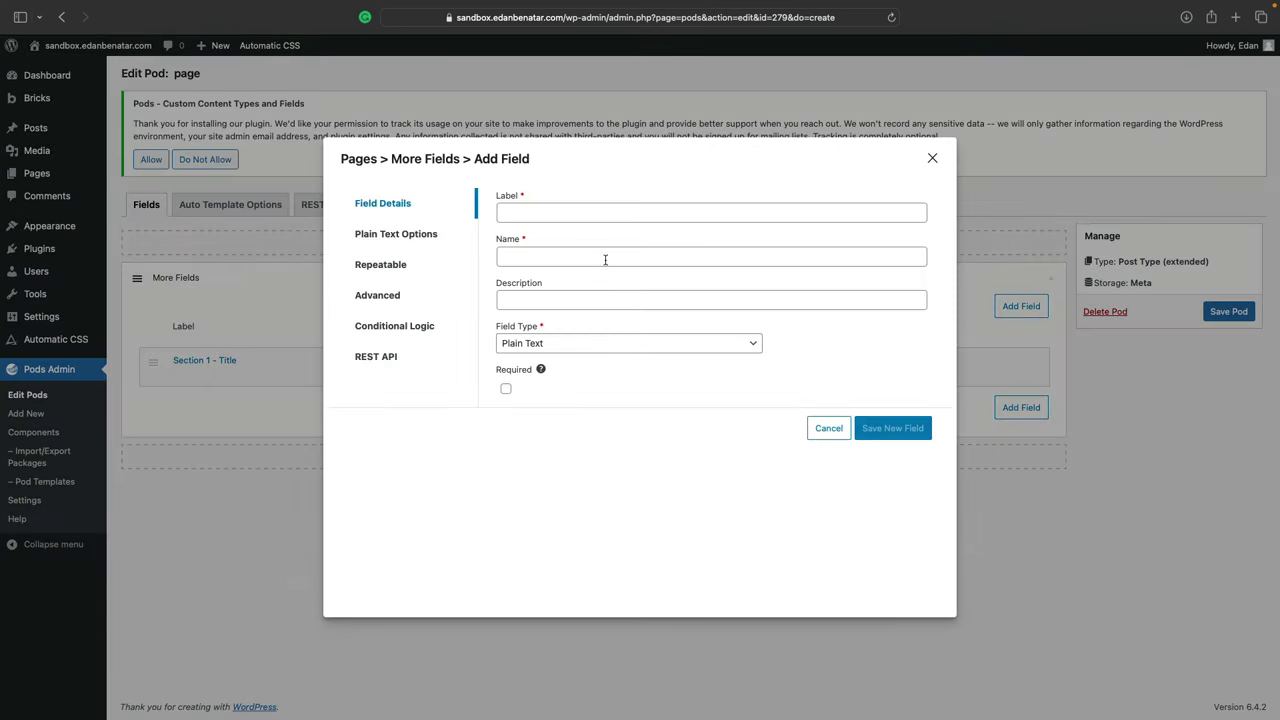
left_click(603, 214)
type("Section 1 -")
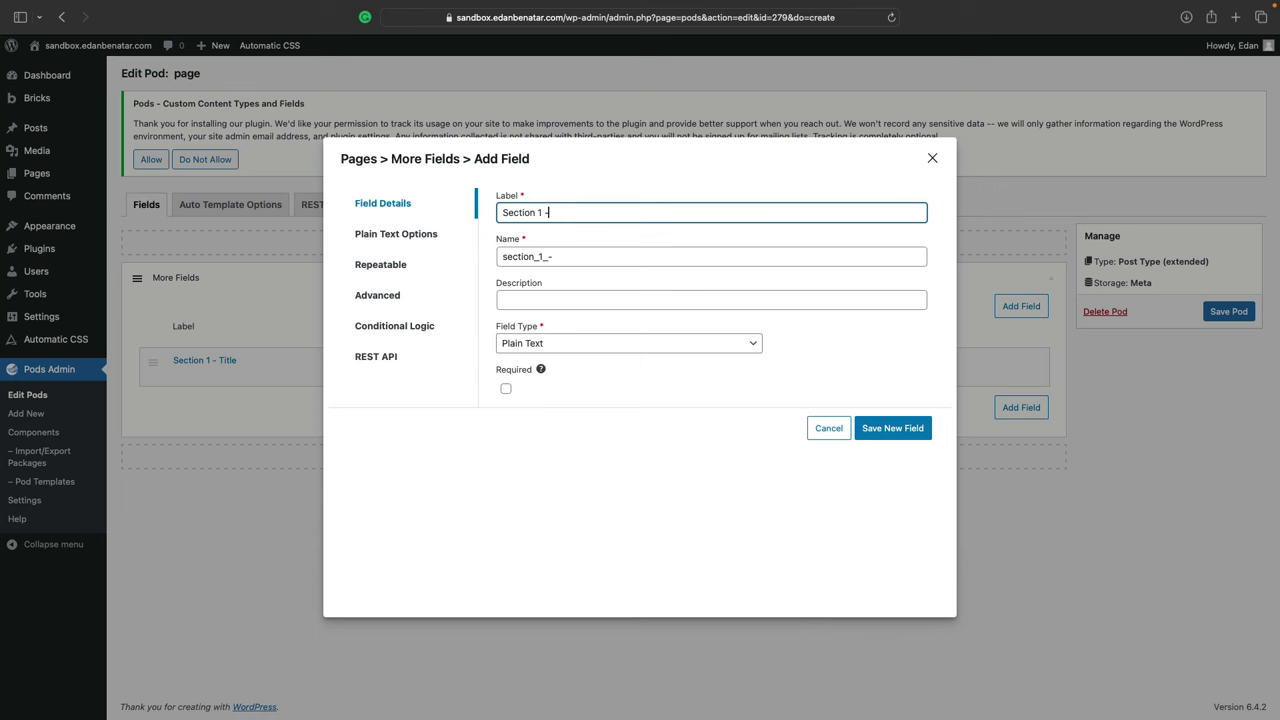
type(" Body")
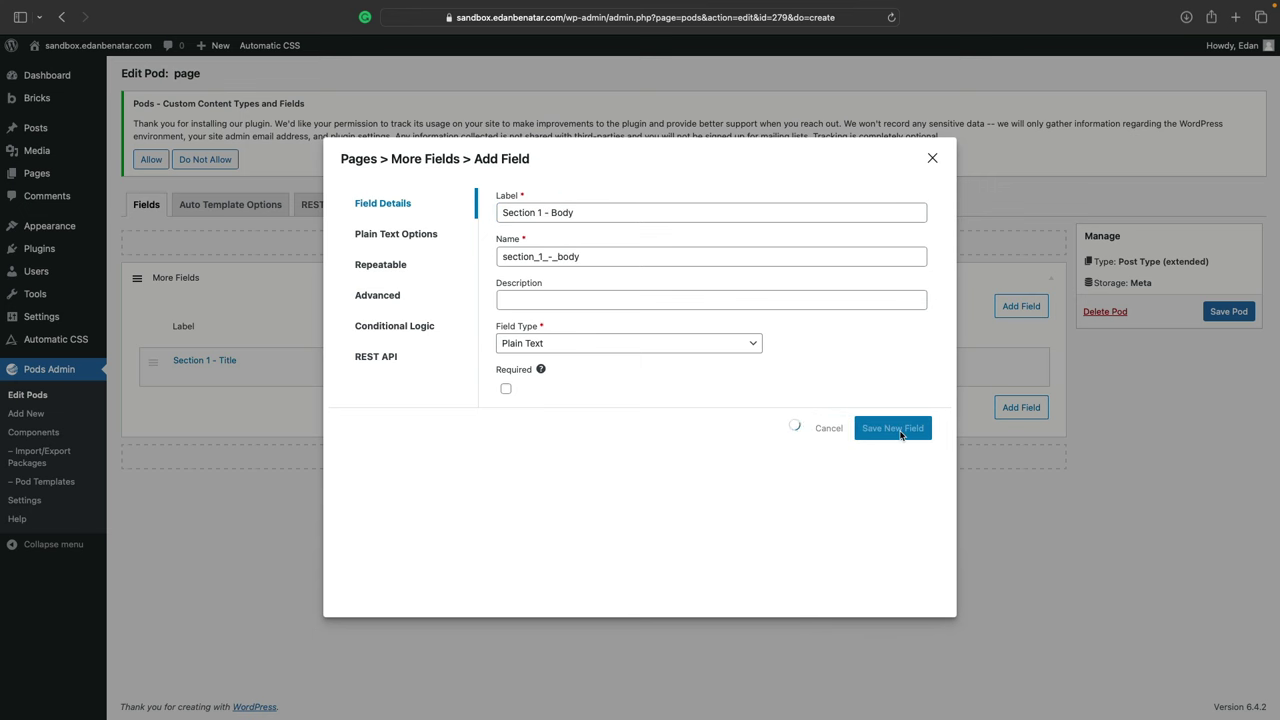
left_click(880, 428)
left_click(1216, 318)
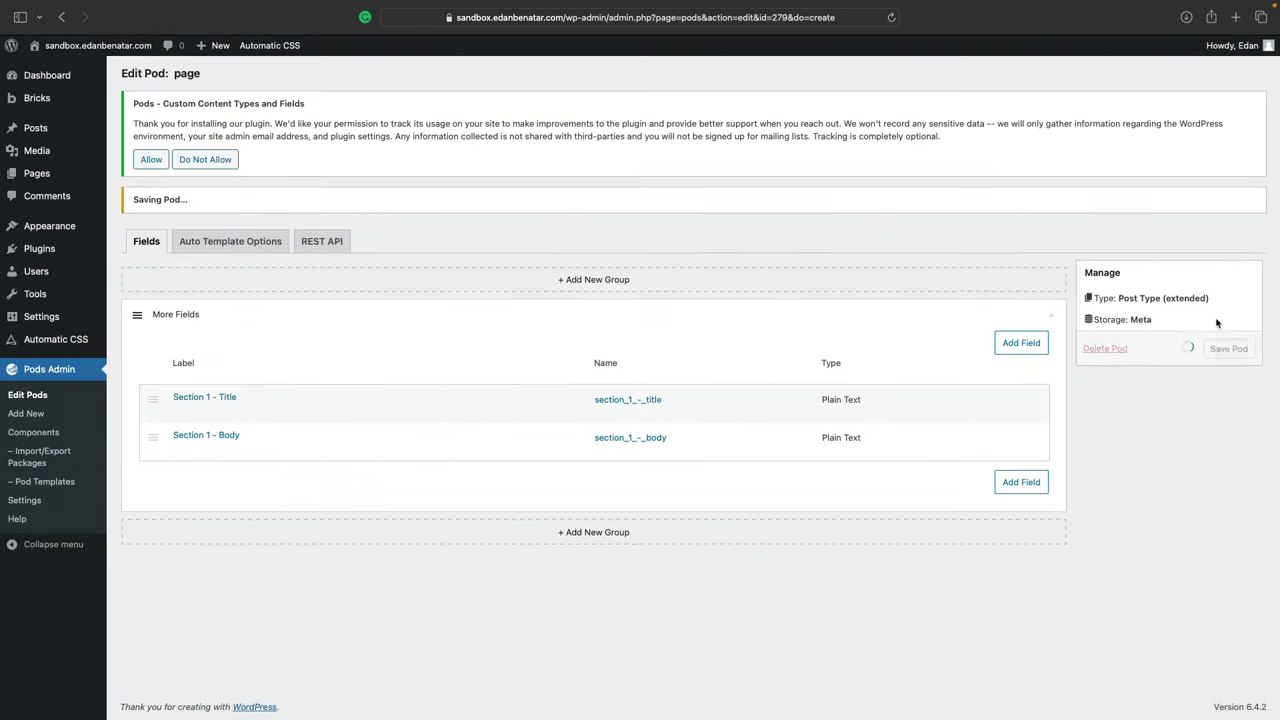
Step: Open the Additions page for editing and set its Section 1 - Title field to "Competitive Addition Advantages"
mouse_move(43, 175)
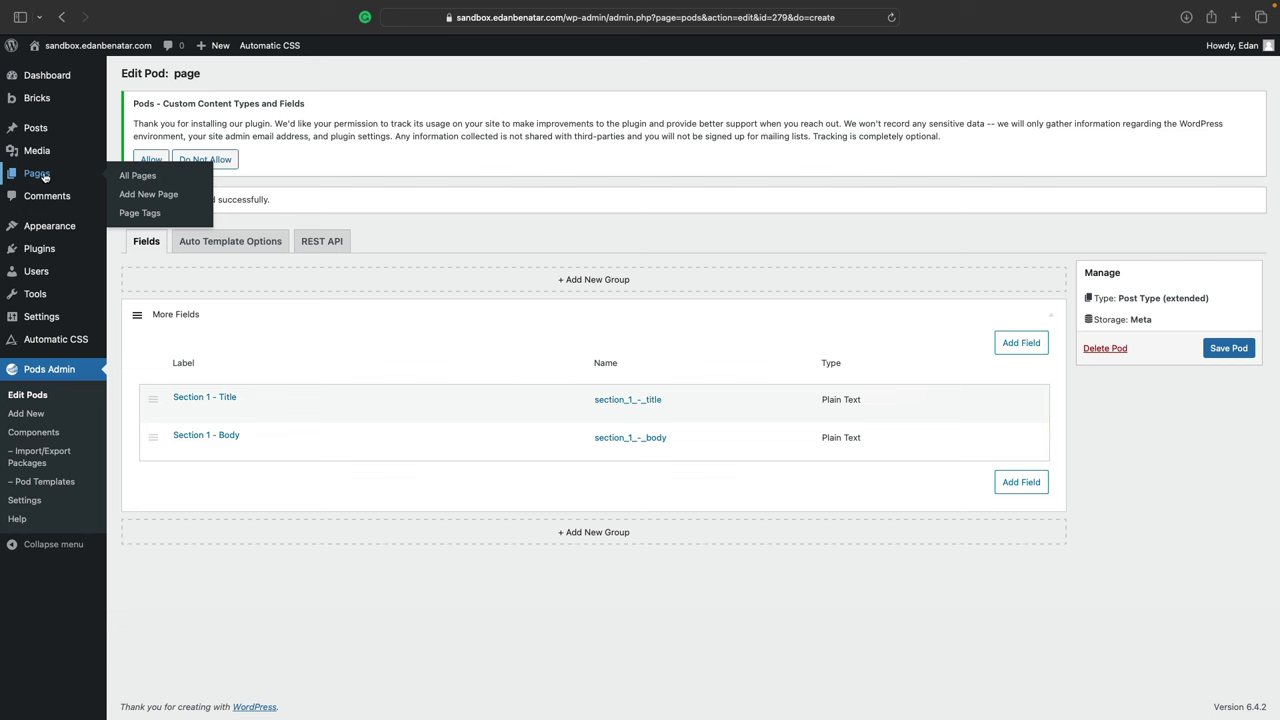
left_click(139, 176)
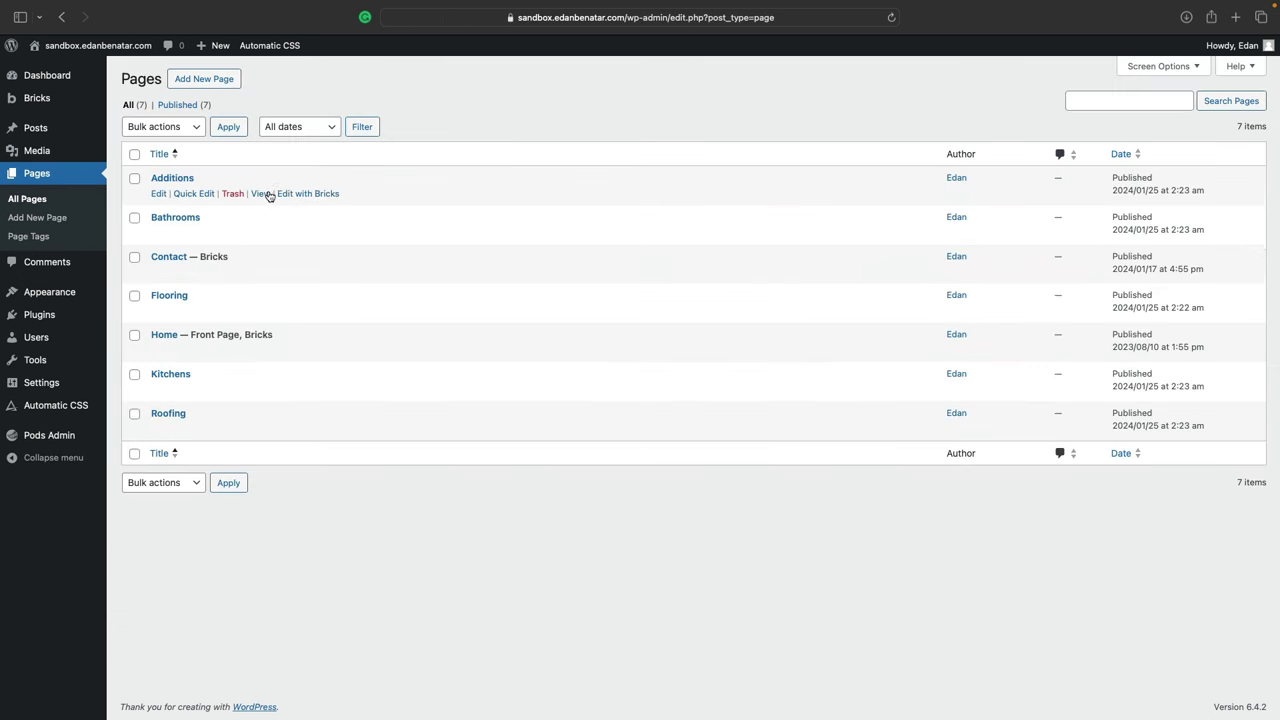
left_click(171, 178)
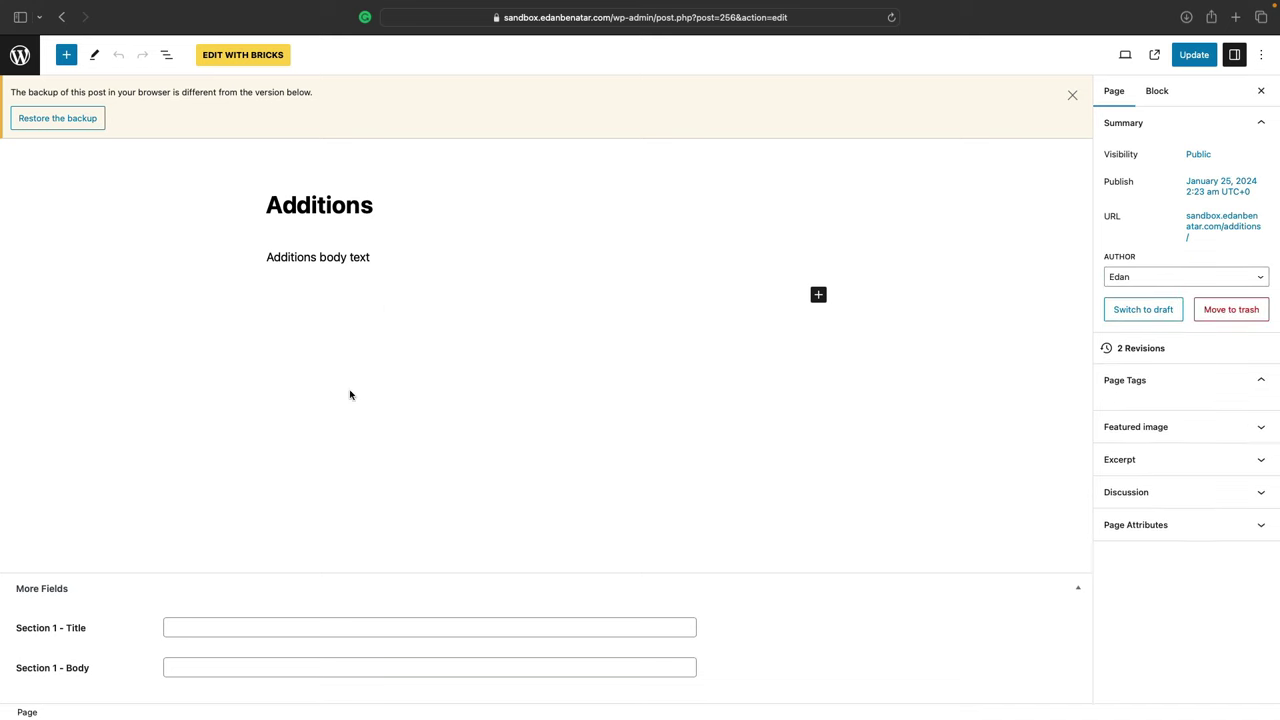
left_click(181, 629)
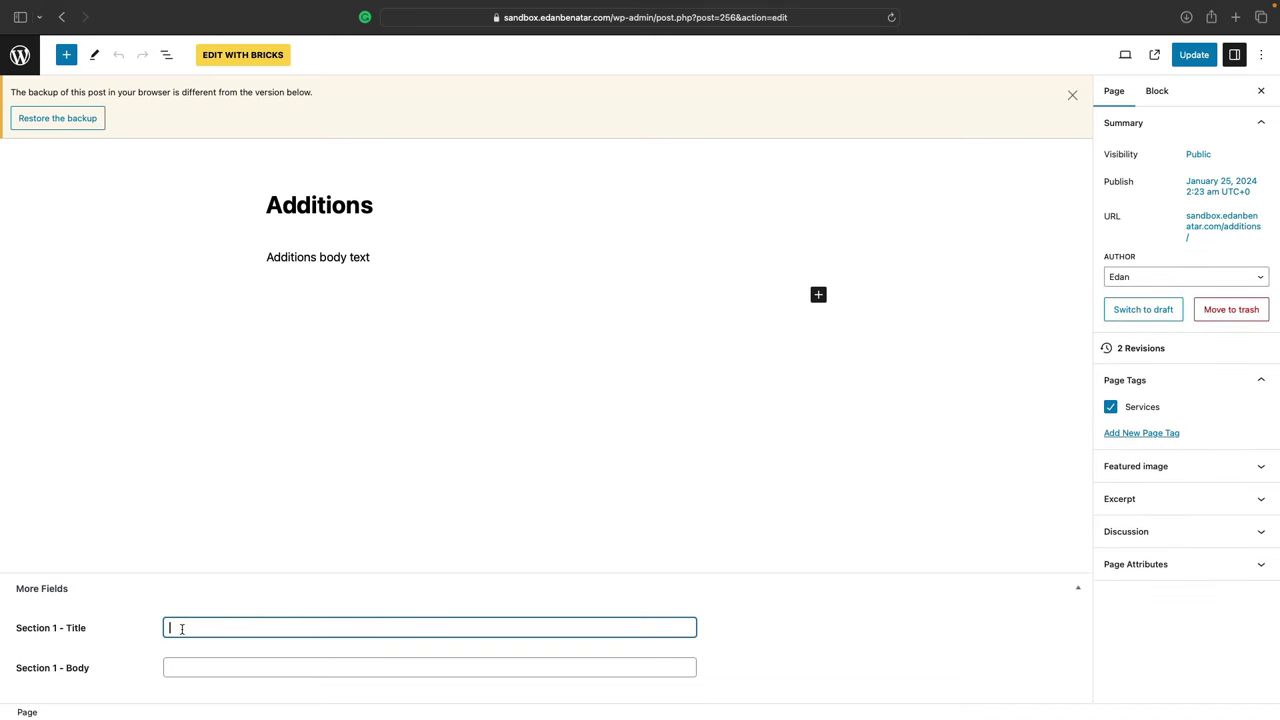
key("ctrl+Right")
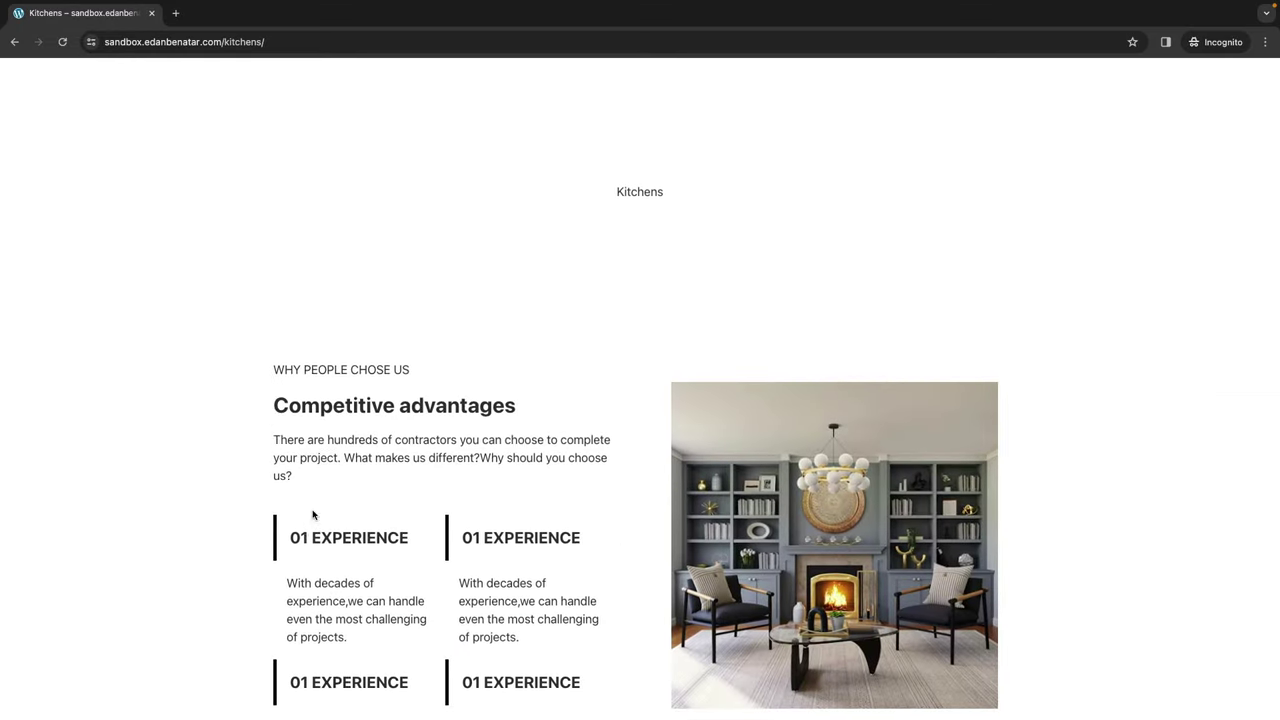
scroll(315, 514, "down", 1)
scroll(313, 514, "up", 4)
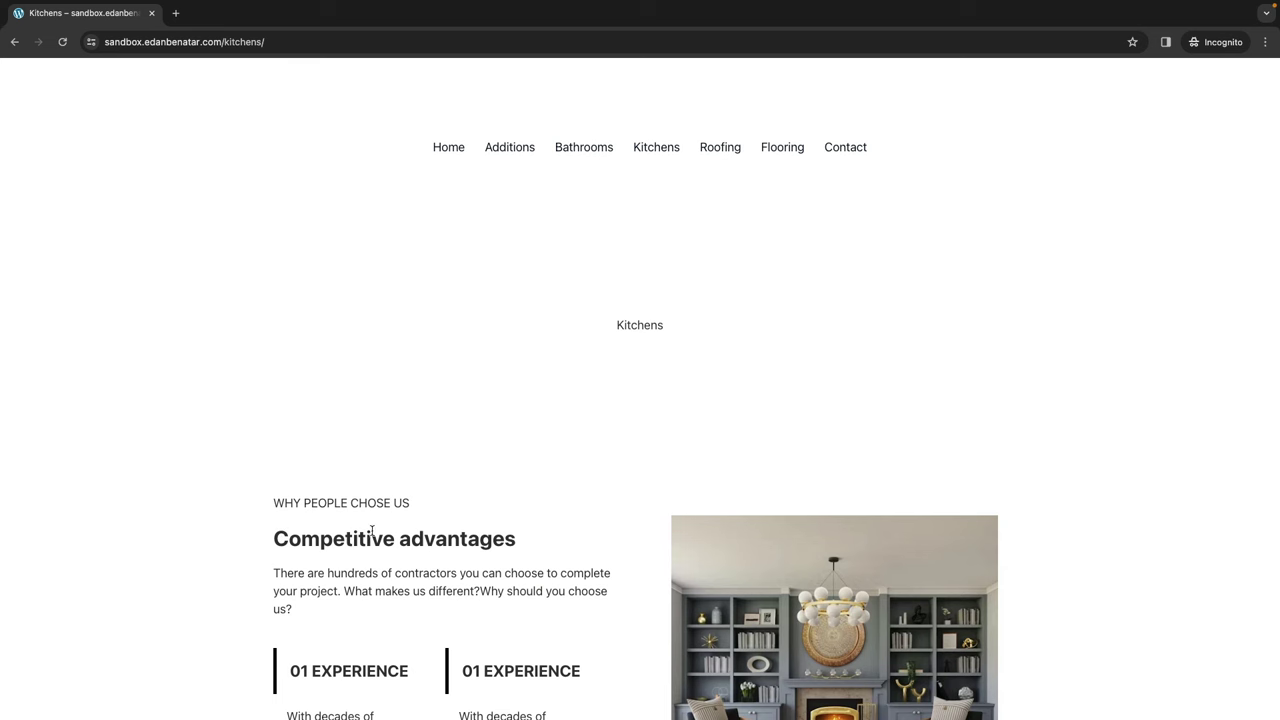
left_click_drag(275, 538, 525, 541)
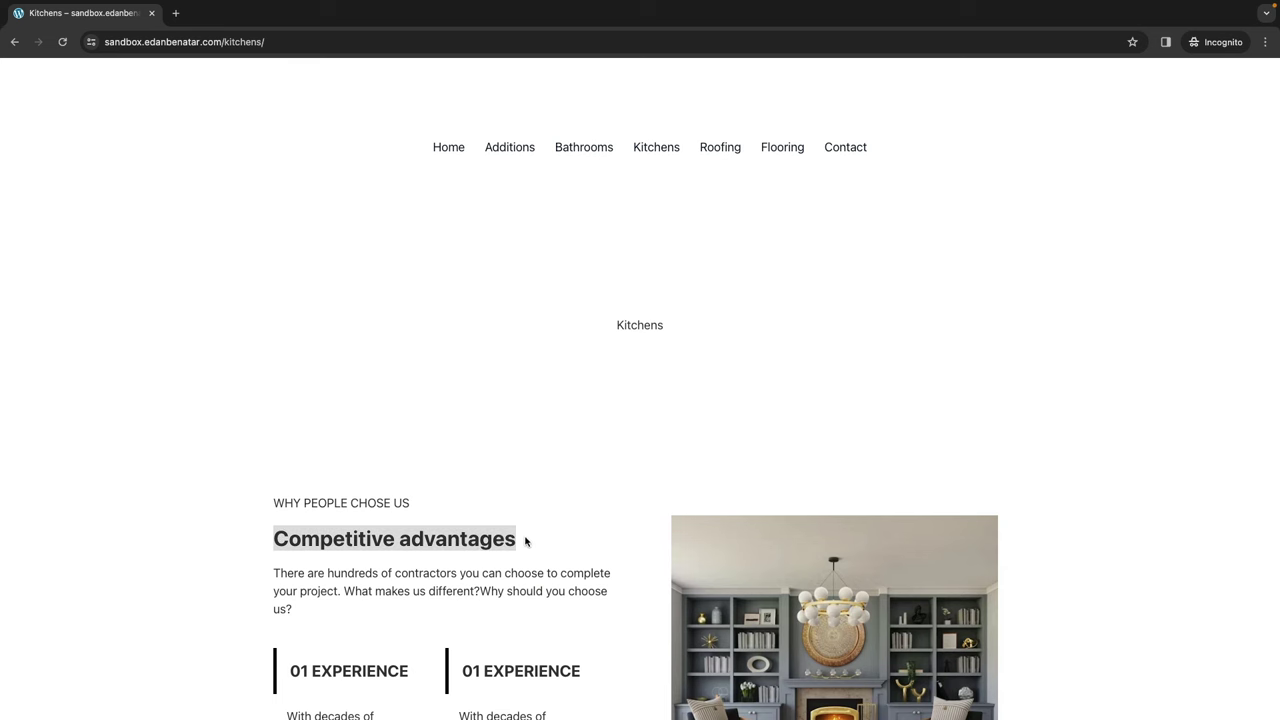
key("ctrl+Left")
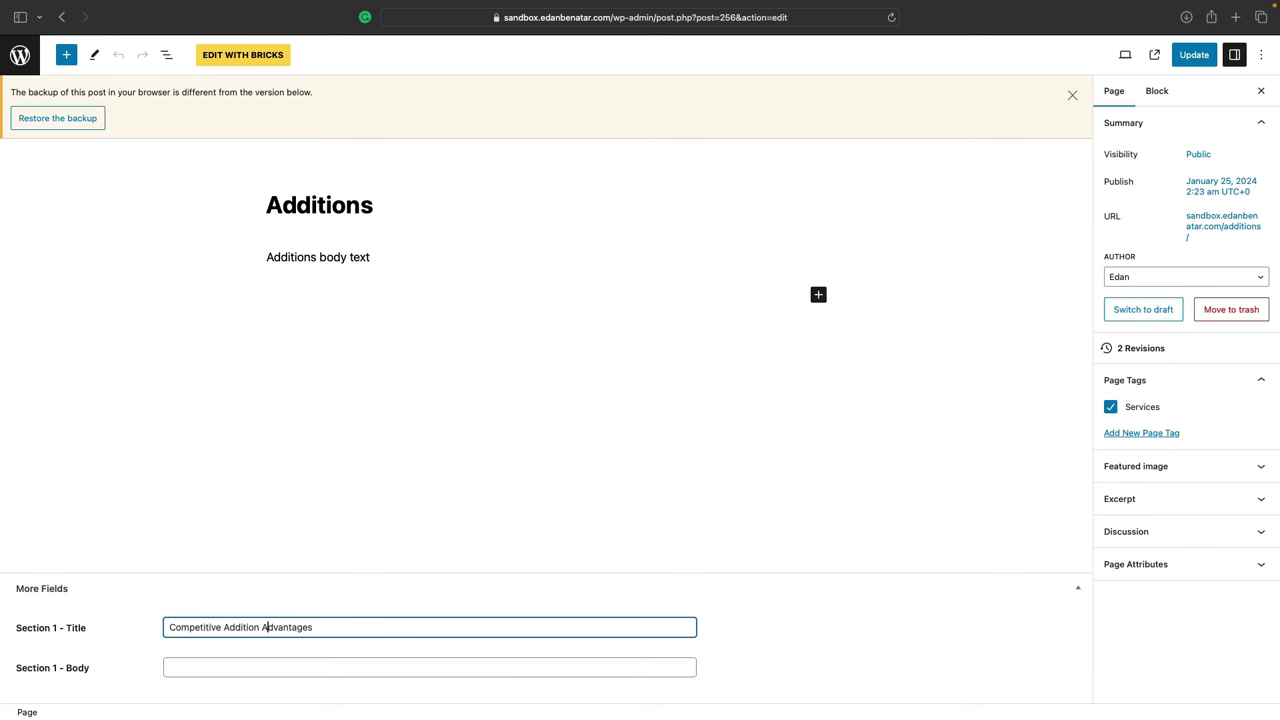
Step: Copy the paragraph under "Competitive advantages" from the live Kitchens page into the Additions page's Section 1 - Body field, prefixed with "Addition - "
key("ctrl+Right")
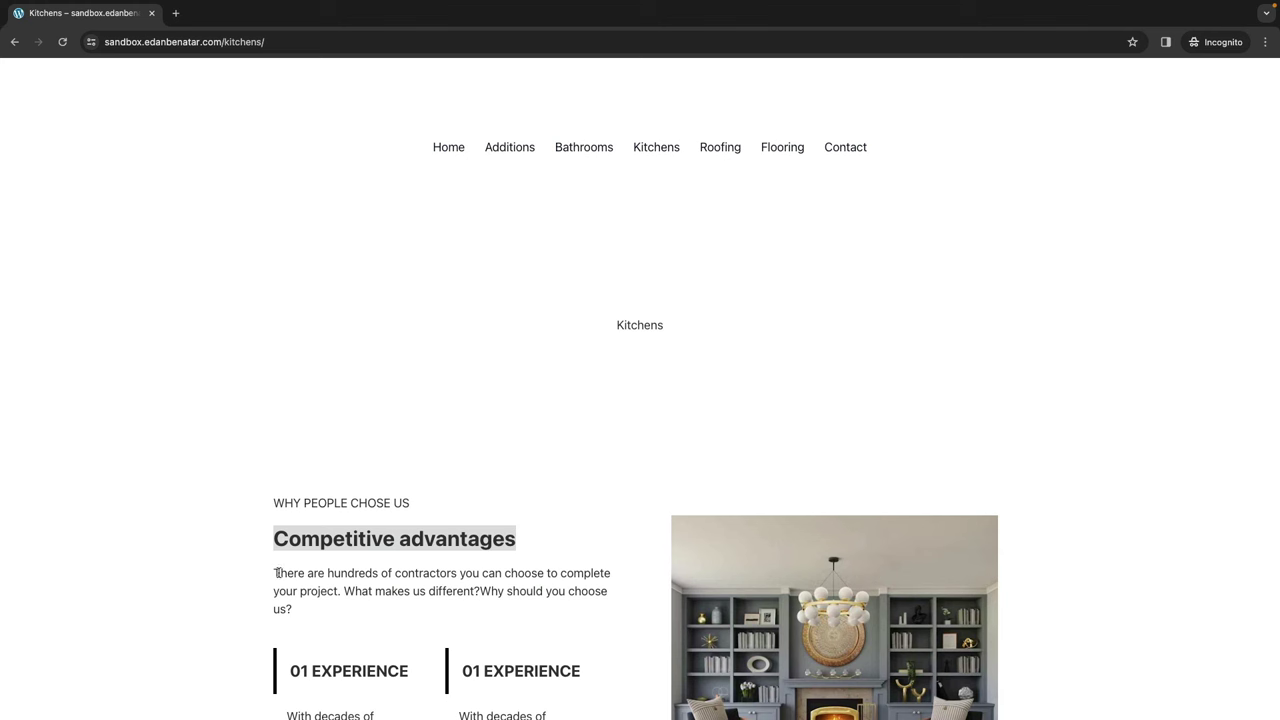
left_click_drag(276, 573, 300, 611)
key("super+c")
key("ctrl+Left")
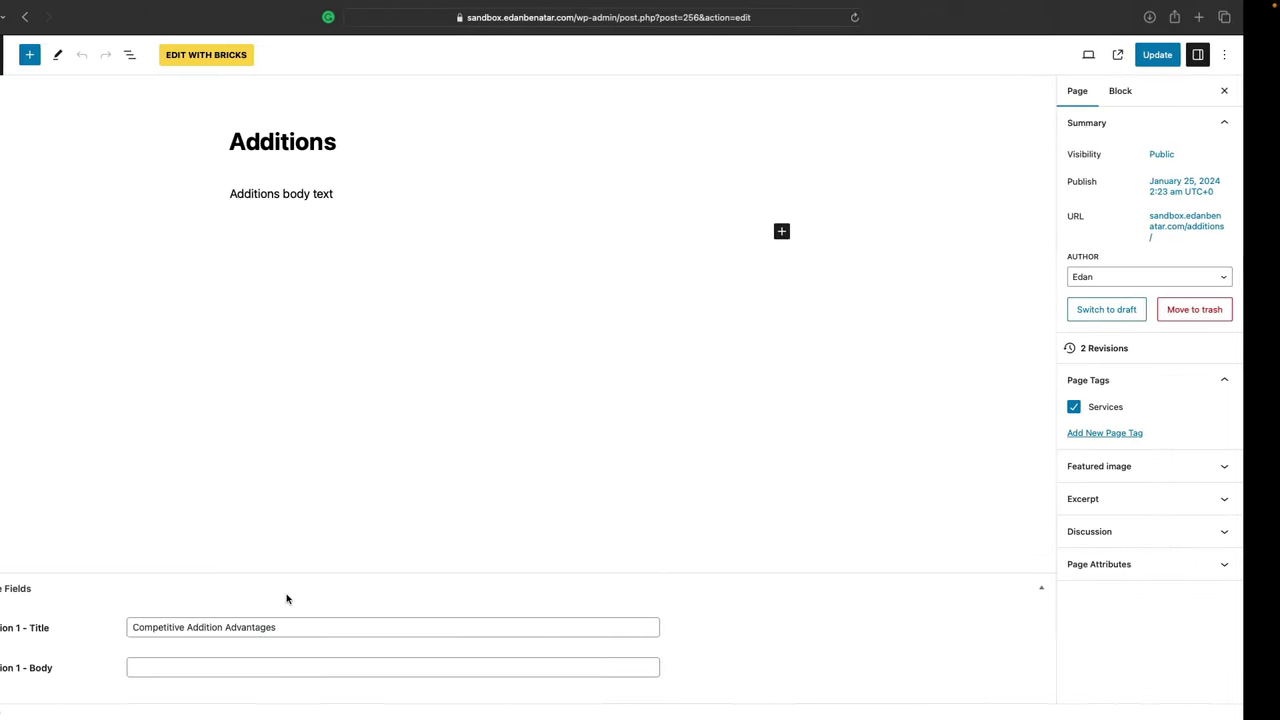
left_click(229, 663)
key("super+v")
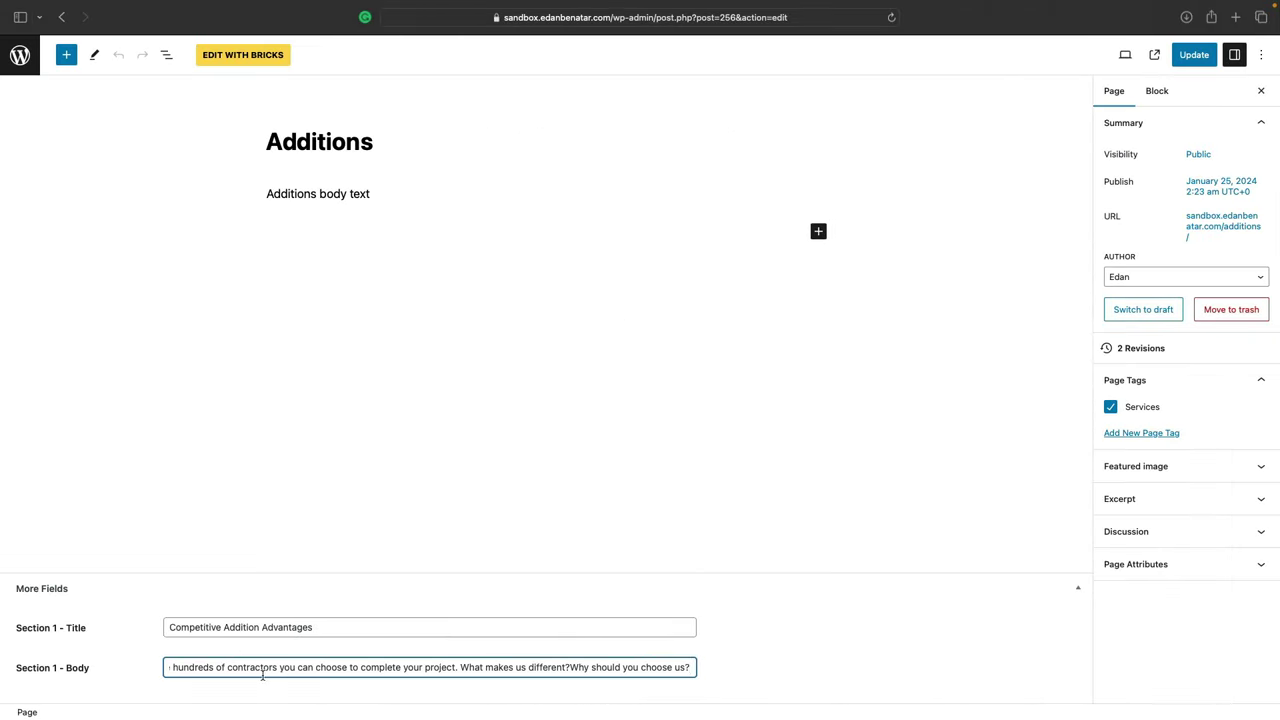
left_click(236, 625)
left_click(197, 667)
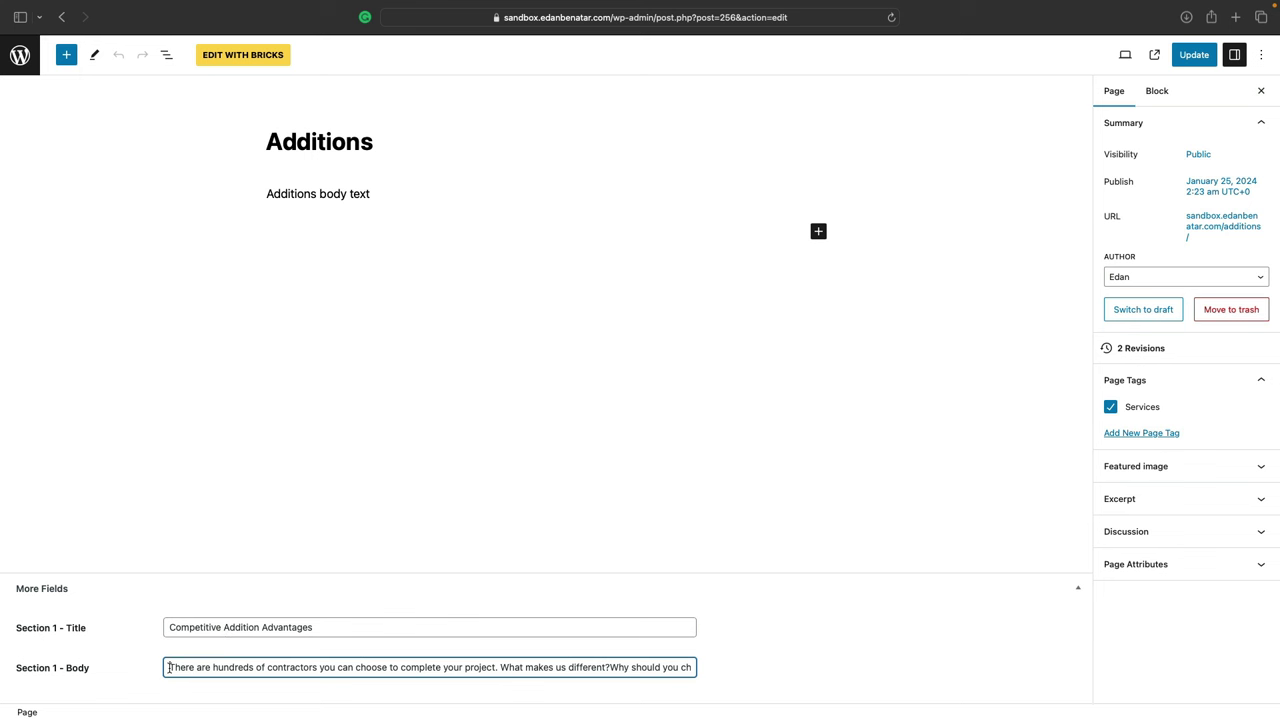
type("Addition  - ")
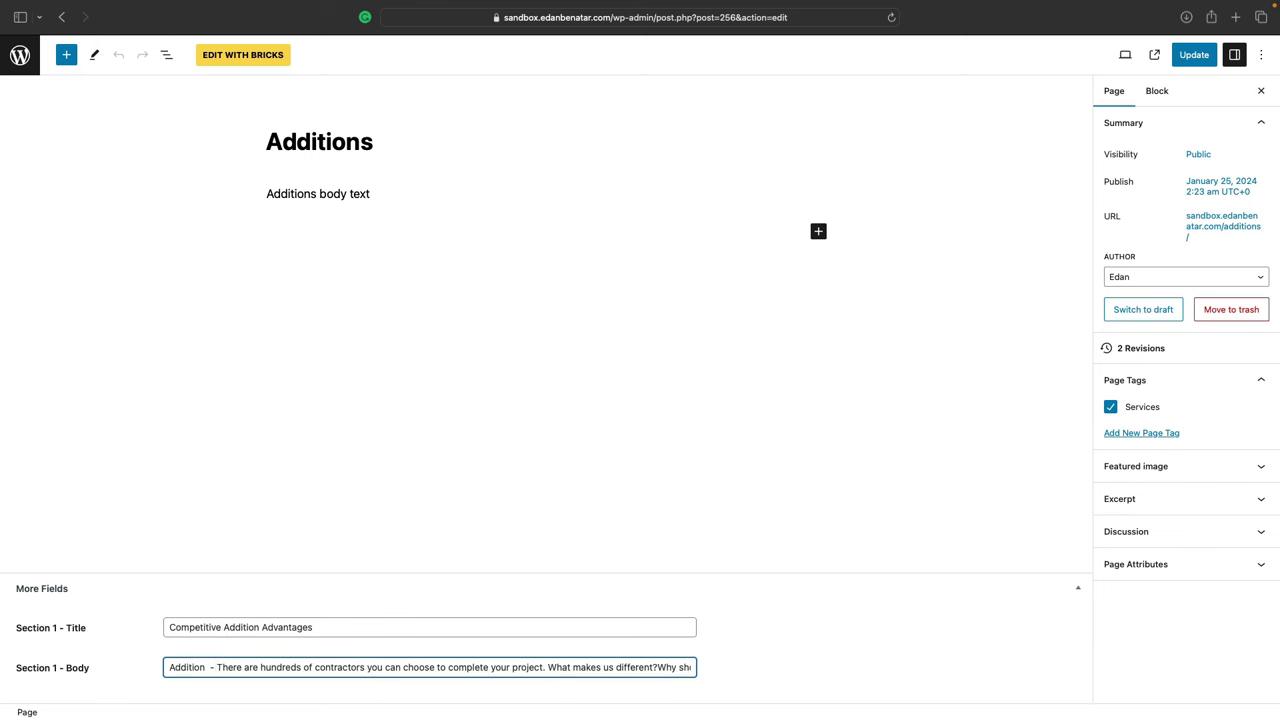
Step: Correct the prefix in the Additions page's Section 1 - Body field to "Additions" and update the page
type("s")
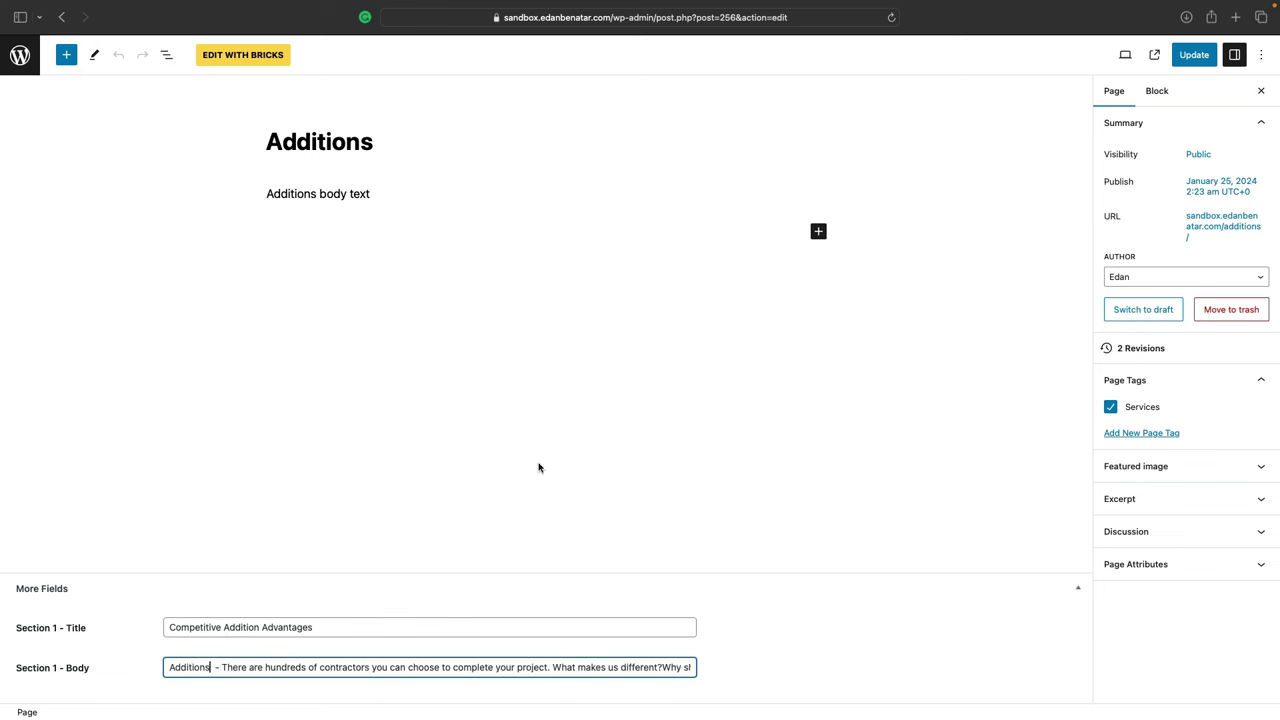
left_click(1189, 58)
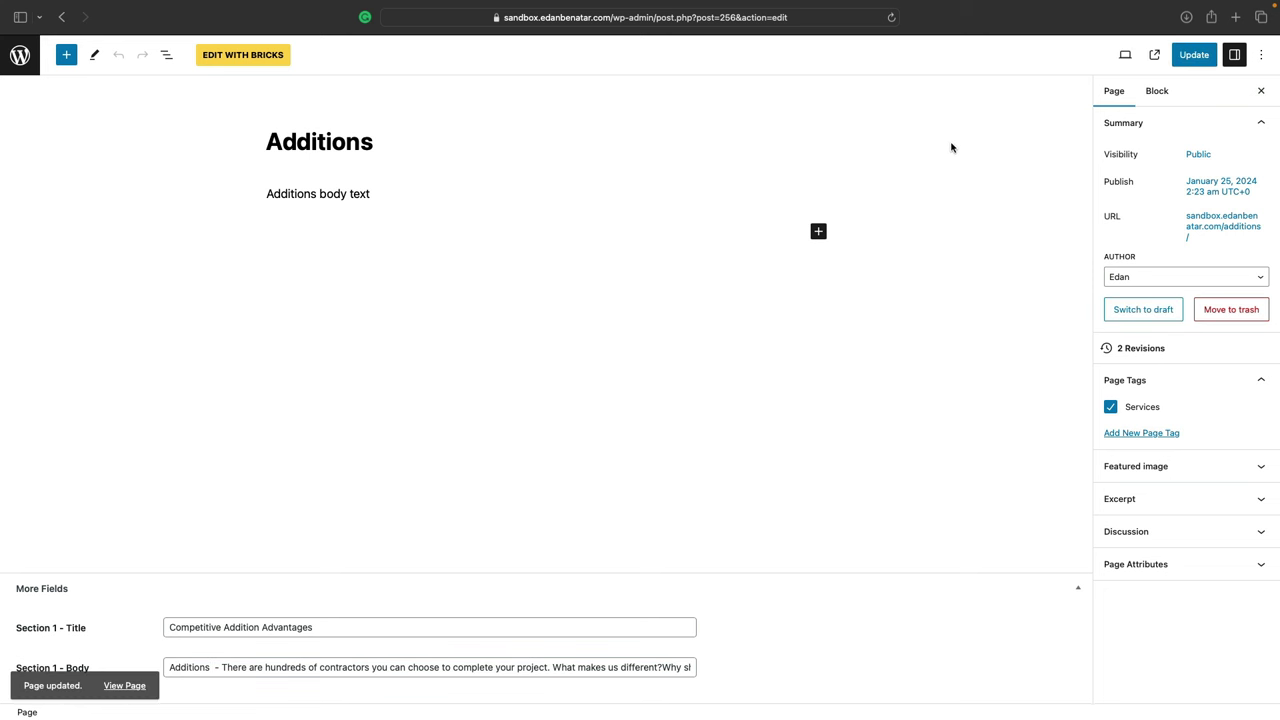
key("Tab")
Step: Open the Bathrooms page for editing and set its Section 1 - Title field to "Competitive Bathrooms Advantages"
left_click(24, 56)
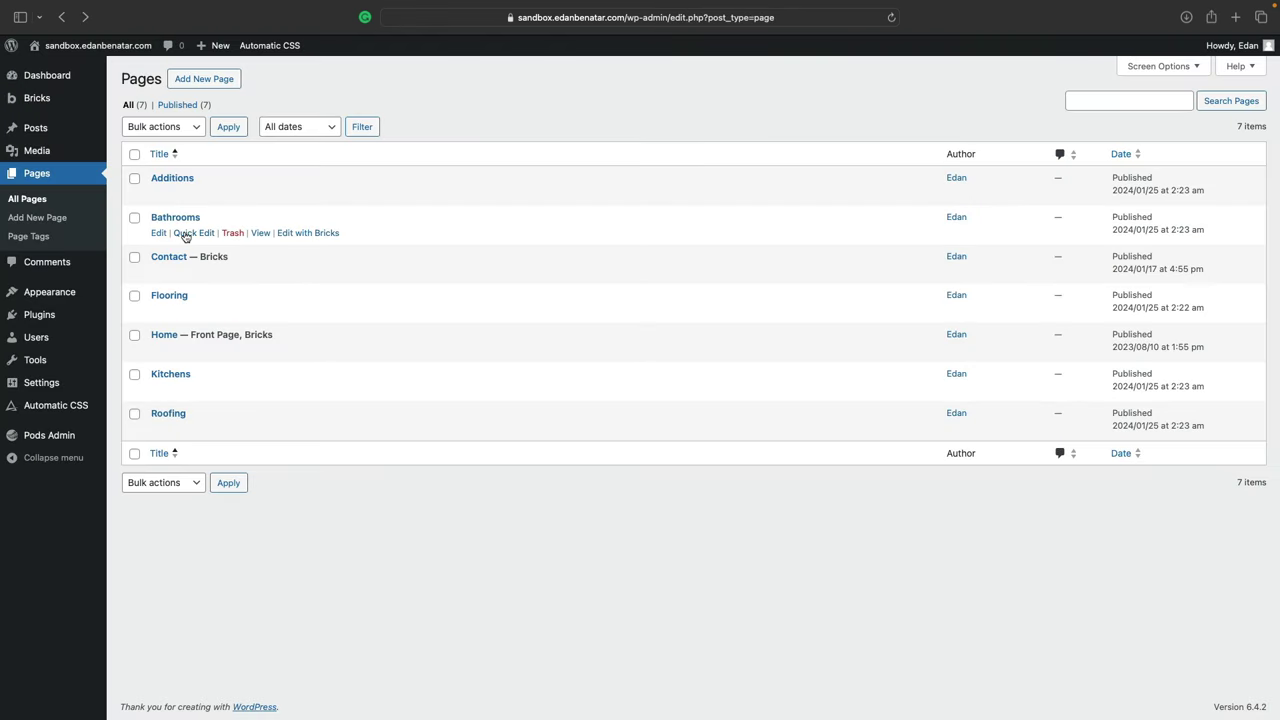
left_click(182, 220)
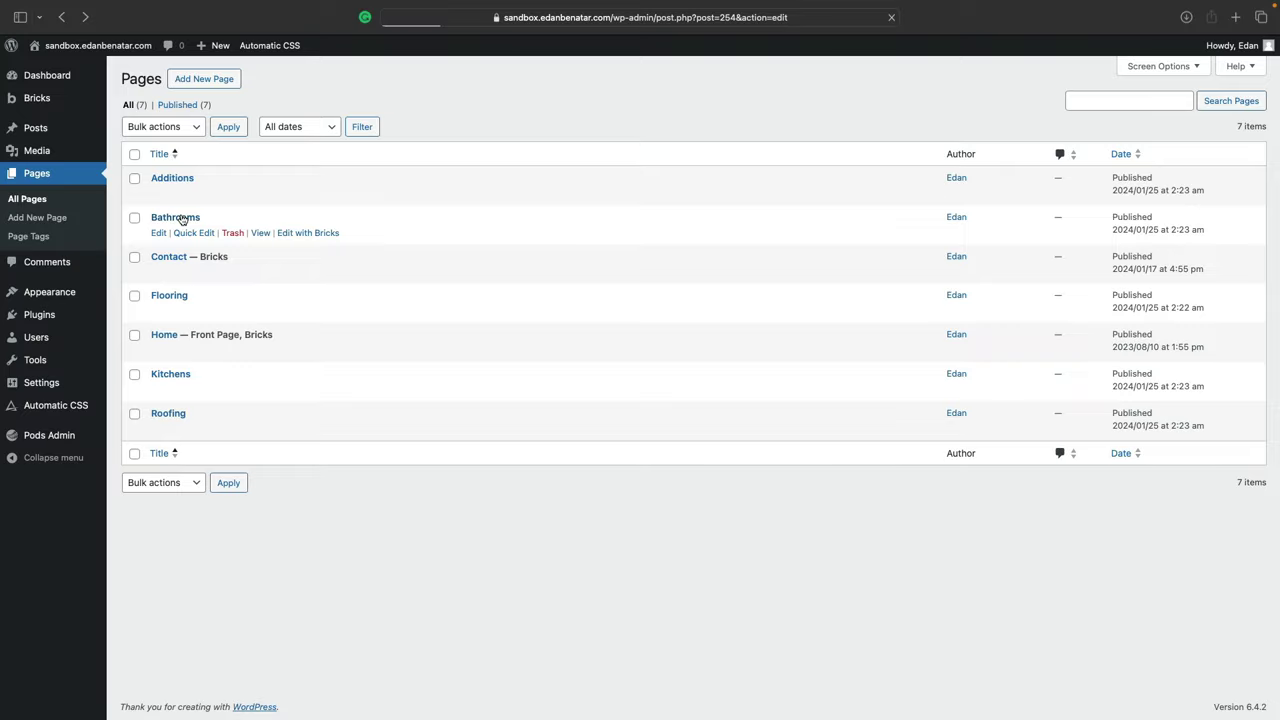
left_click(249, 627)
left_click(1194, 55)
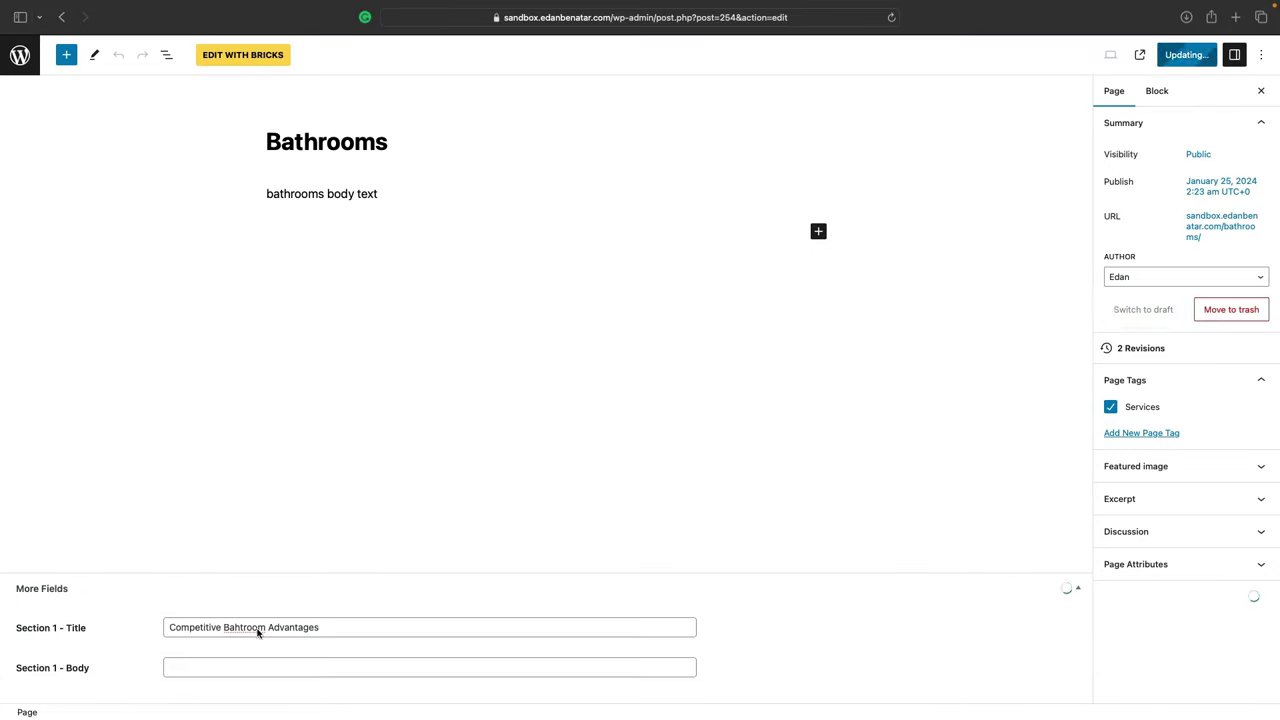
left_click(257, 627)
key("alt+shift+Left")
type("Bathrooms")
Step: Copy the live Kitchens page's contractors paragraph into the Bathrooms page's Section 1 - Body field, prefixed with "Bathrooms -", and save the page
key("super+Tab")
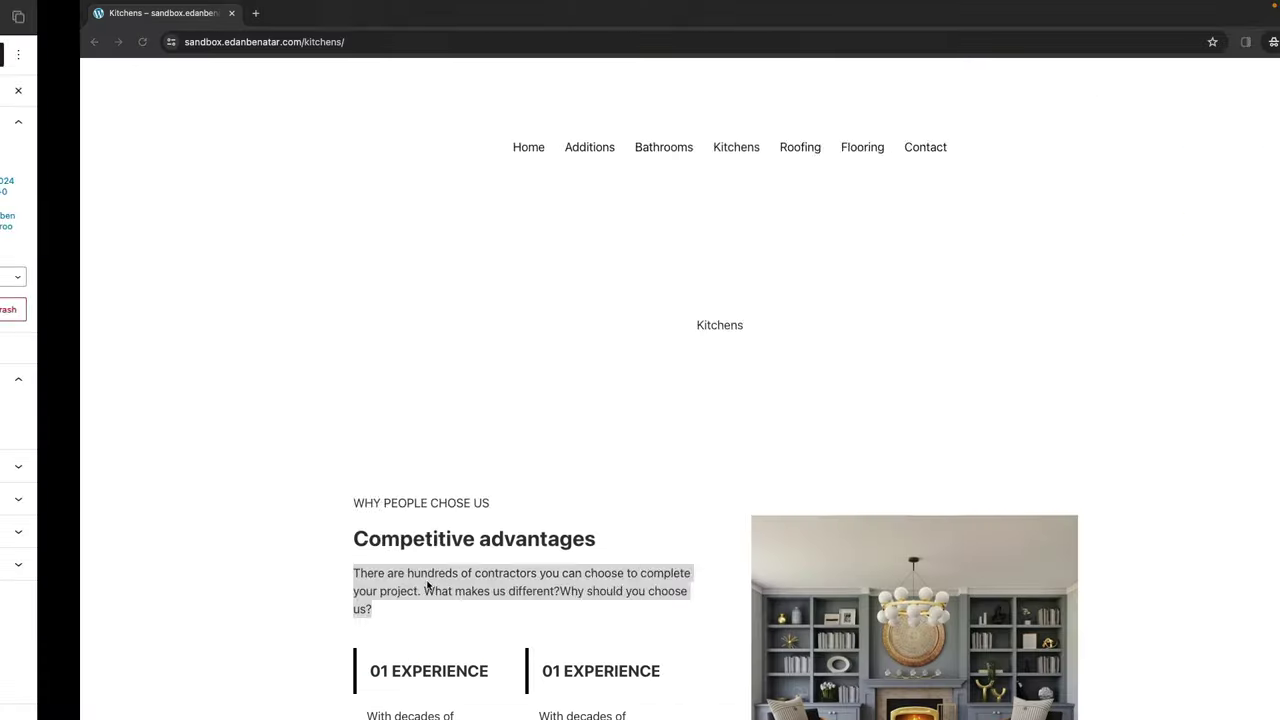
scroll(640, 400, "down", 3)
key("super+c")
key("super+Tab")
key("Tab")
key("super+v")
key("Home")
type("Bathrooms -")
key("super+s")
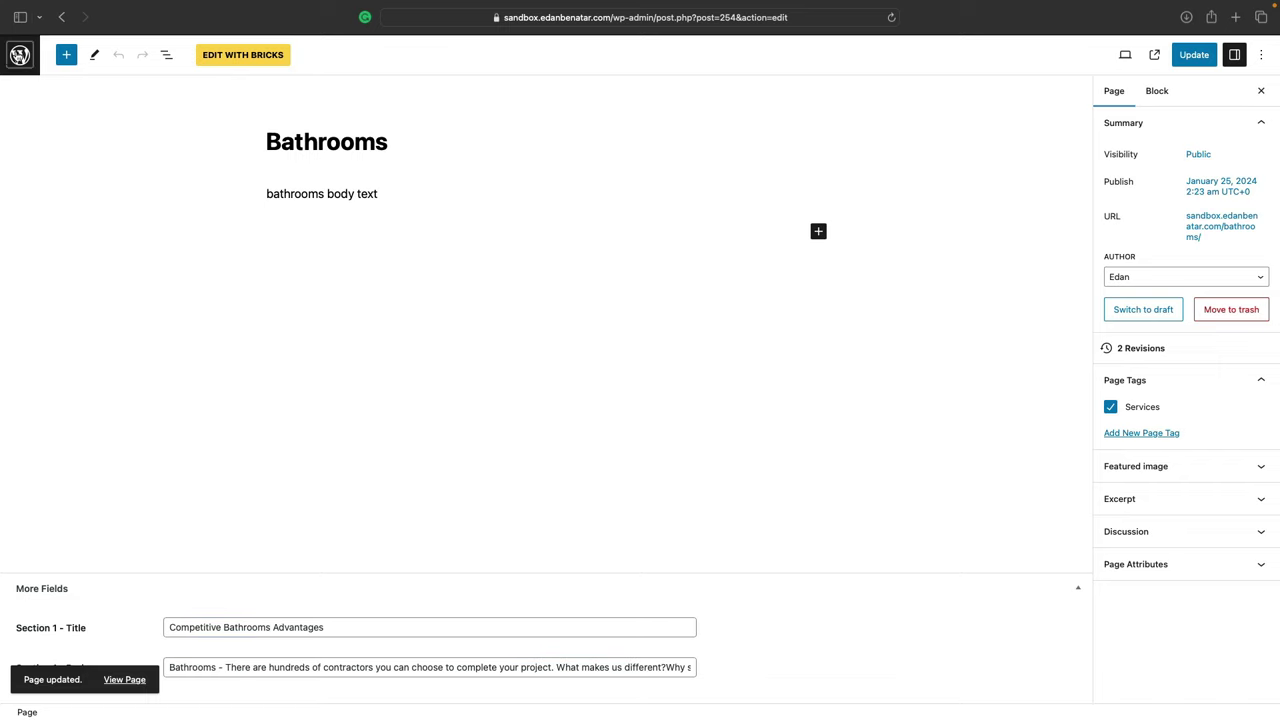
Step: Open the Flooring page for editing and set its Section 1 - Title field to "Competitive Flooring Advantages"
left_click(20, 55)
left_click(175, 298)
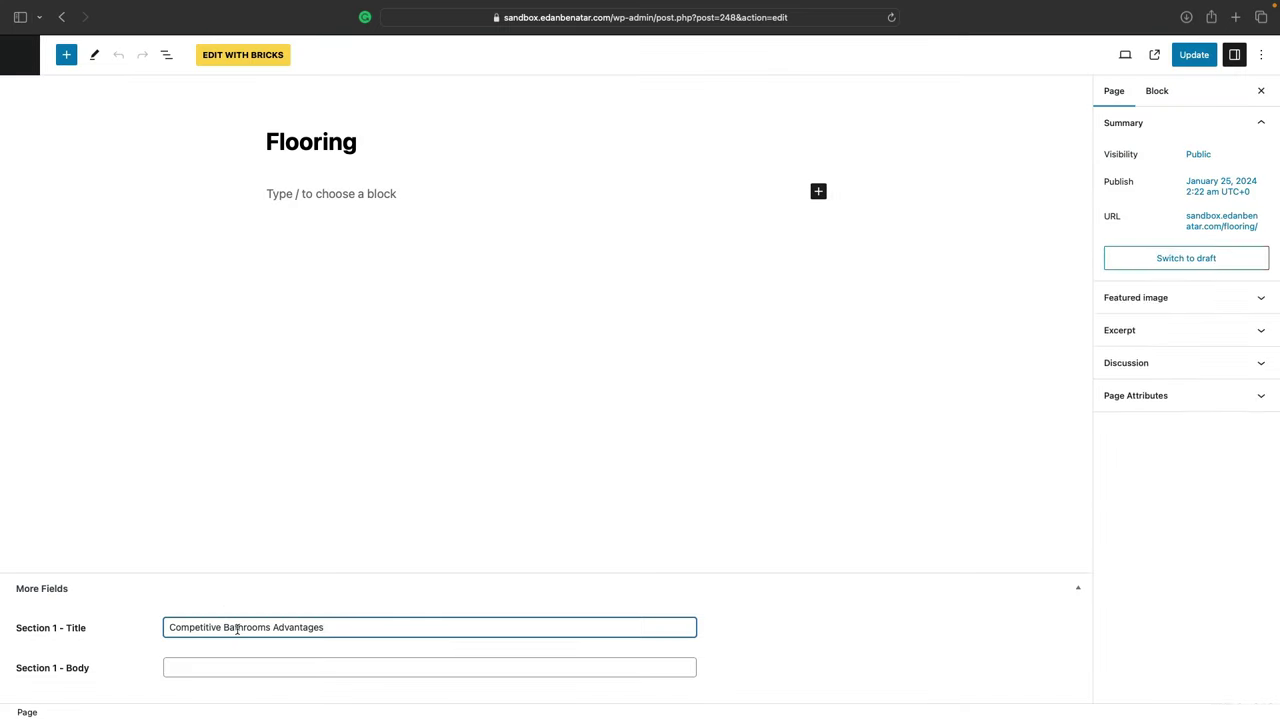
double_click(240, 626)
type("Flooring")
Step: Fill the Flooring page's Section 1 - Body field with the live site's contractors paragraph, prefixed with "Flooring -", and update the page
key("super+Tab")
key("super+Tab")
type("Flooring -")
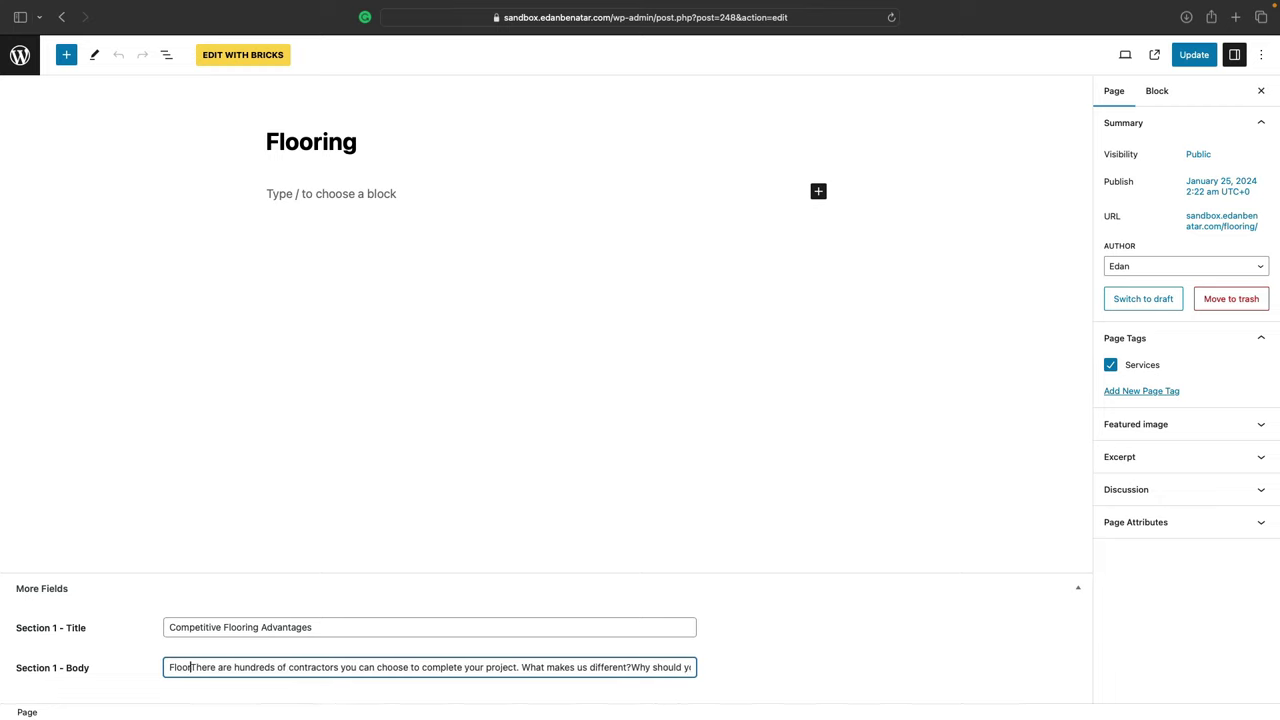
left_click(1192, 54)
Step: Update the Kitchens page with the contractors paragraph prefixed "Kitchens -" as Section 1 - Body and "Competitive Kitchens advantages" as Section 1 - Title
left_click(20, 55)
left_click(170, 374)
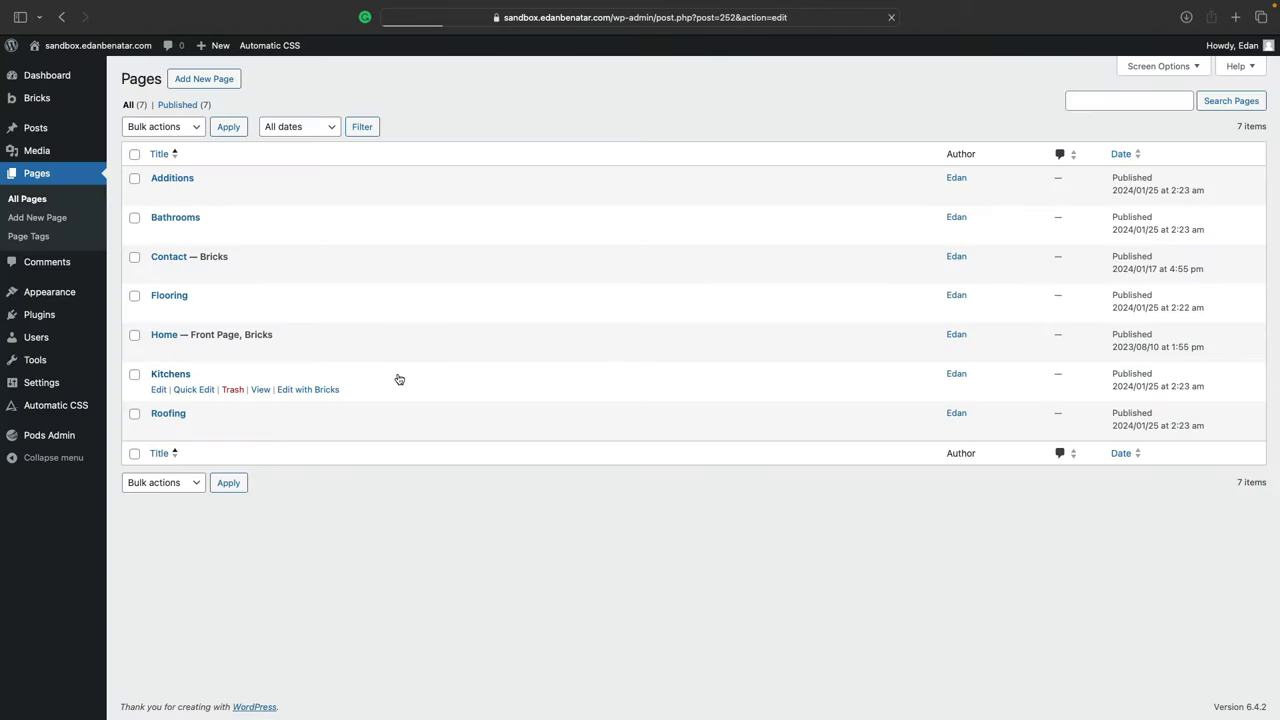
left_click(172, 666)
type("Kitchens -")
key("super+Tab")
key("super+Tab")
left_click(222, 619)
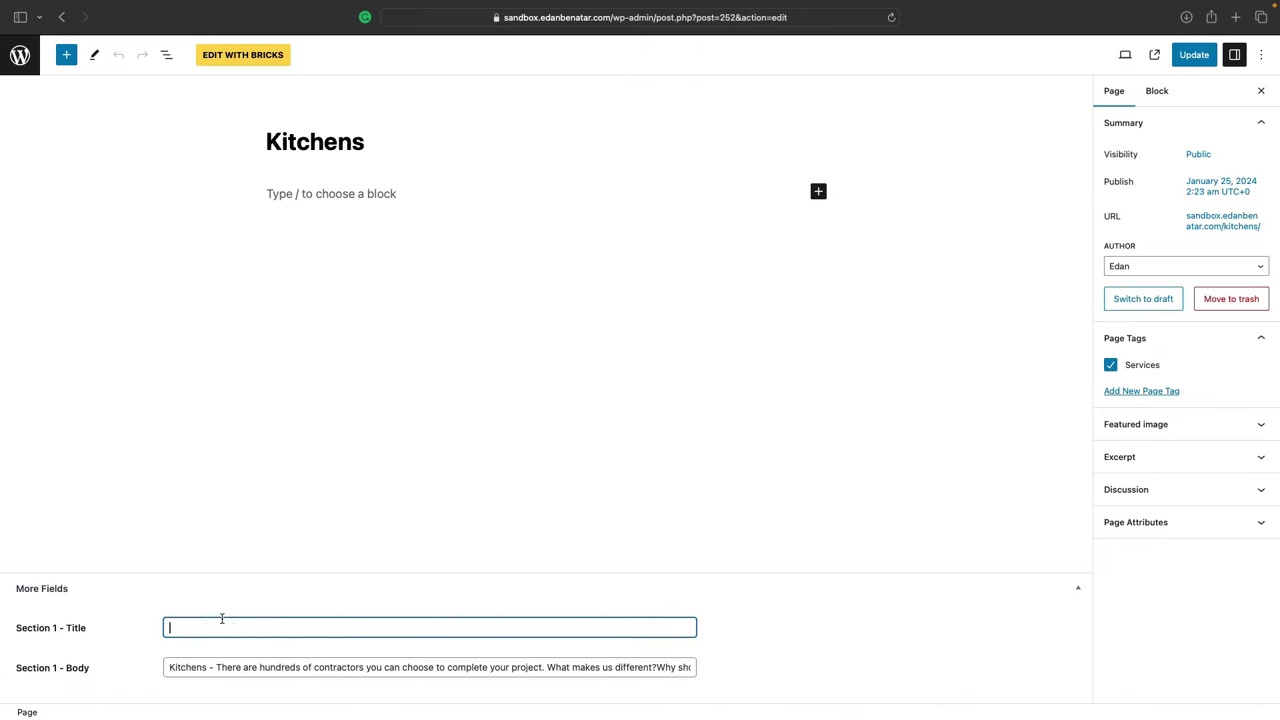
left_click(1193, 54)
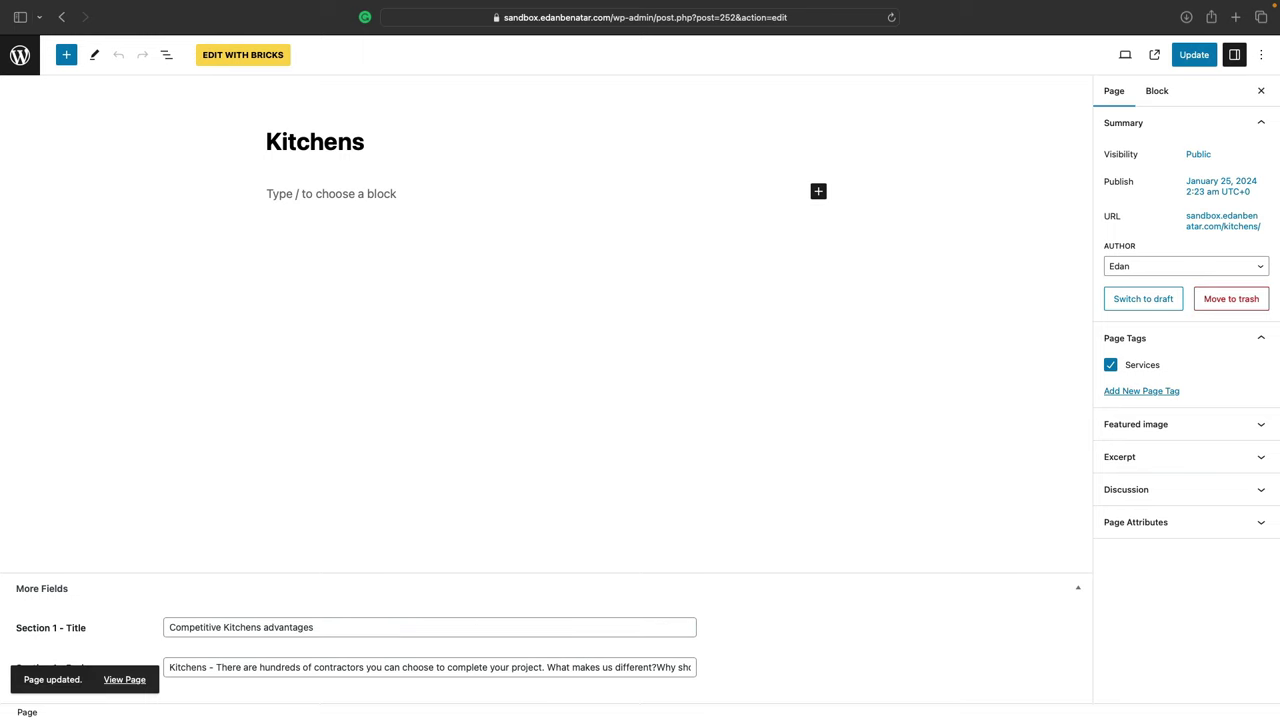
Step: Open the Roofing page for editing and set its Section 1 - Title field to "Competitive Roofing Advantages"
left_click(20, 55)
left_click(170, 412)
left_click(222, 627)
key("super+v")
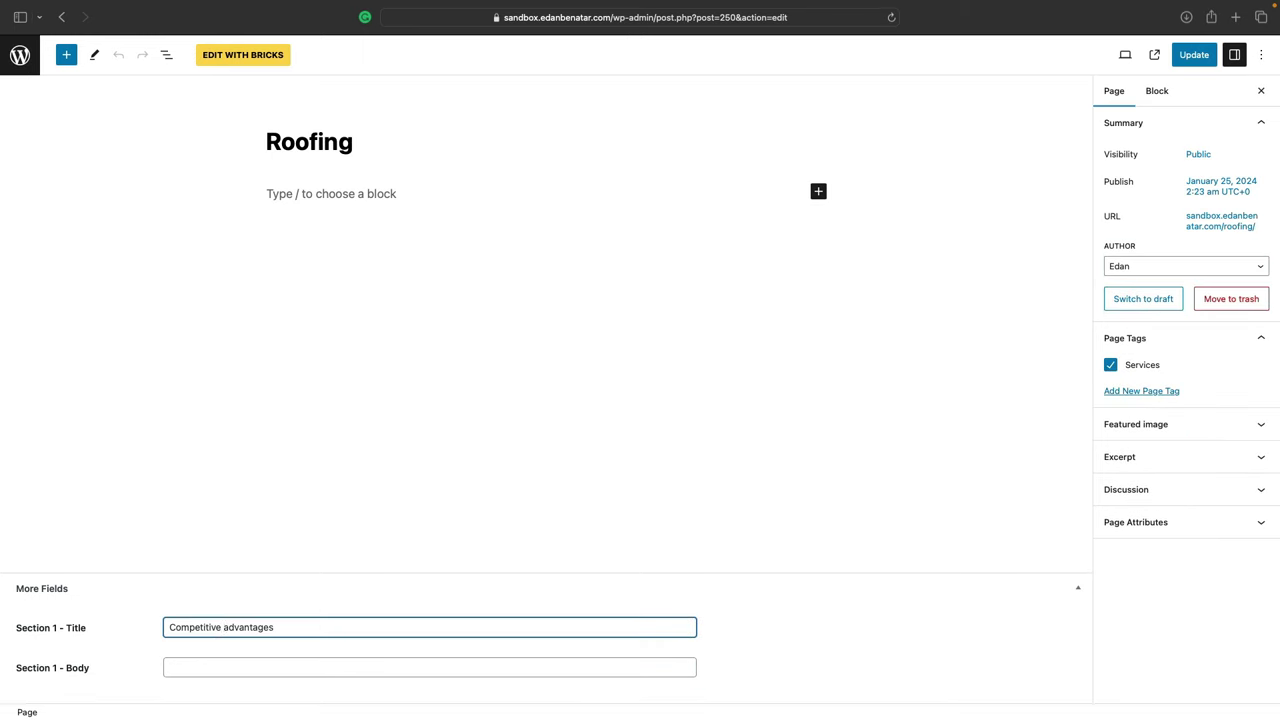
Step: Copy the live site's contractors paragraph into the Roofing page's Section 1 - Body field, prefixed with "Roofing -", and save the page
key("super+Tab")
key("super+c")
key("super+Tab")
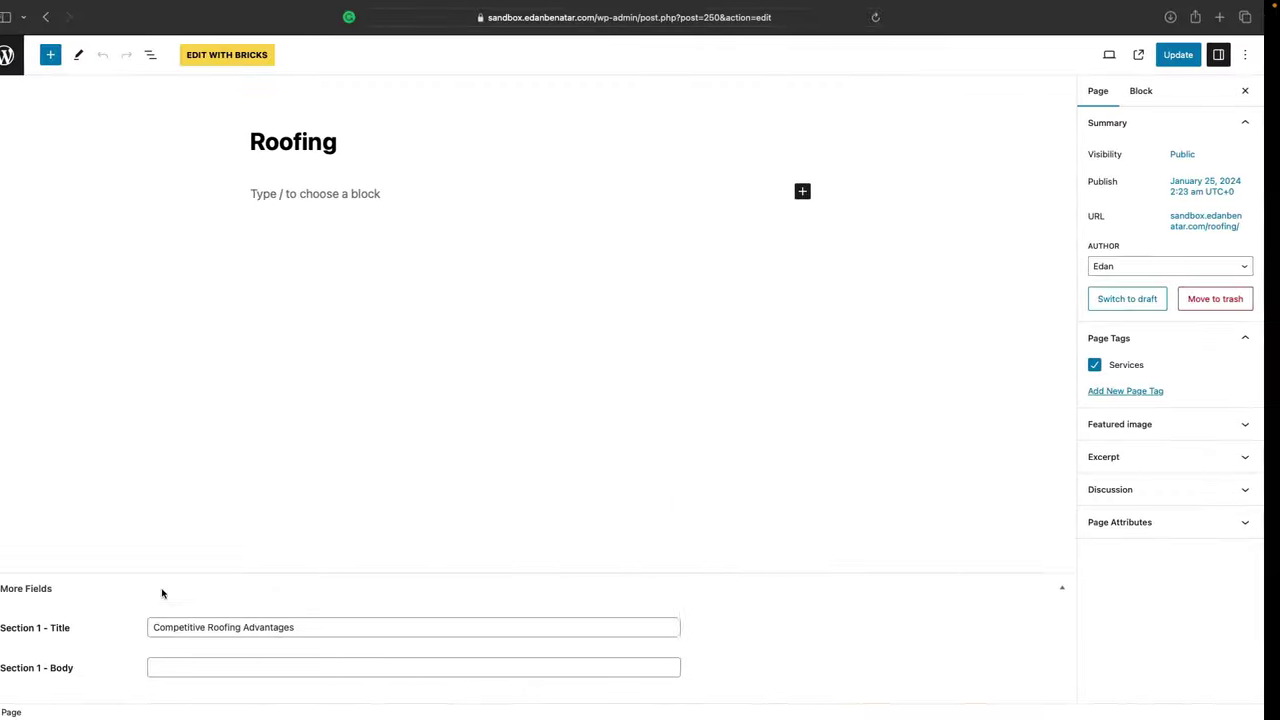
left_click(300, 667)
key("super+v")
left_click(169, 667)
type("Roofing -")
key("super+s")
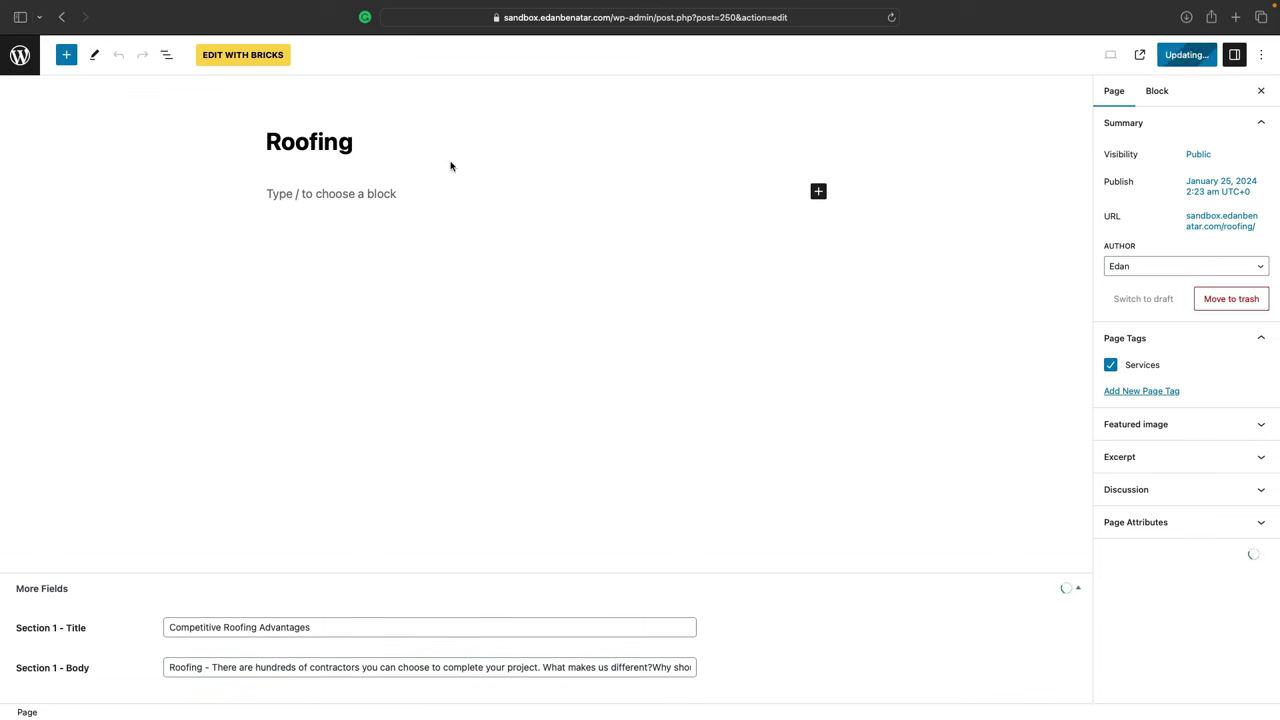
Step: Open the Services template from the Bricks template list in the Bricks builder
left_click(20, 55)
mouse_move(58, 103)
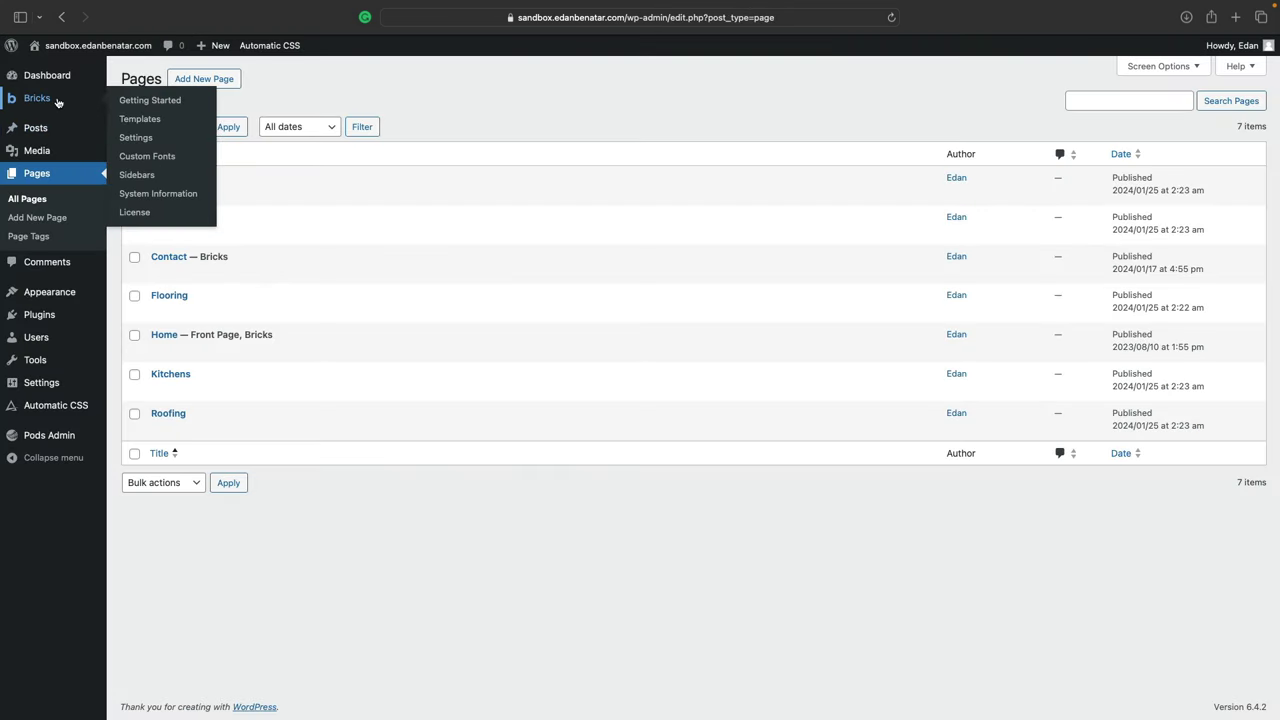
left_click(137, 119)
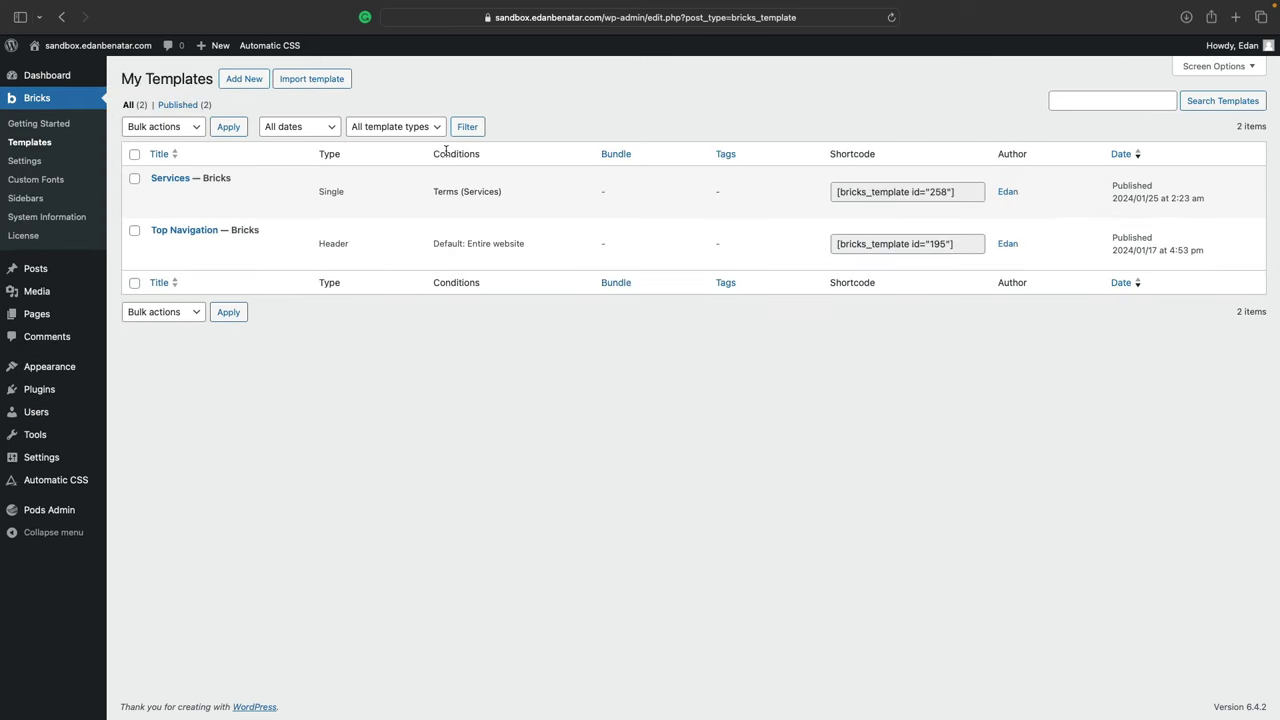
mouse_move(306, 211)
left_click(239, 207)
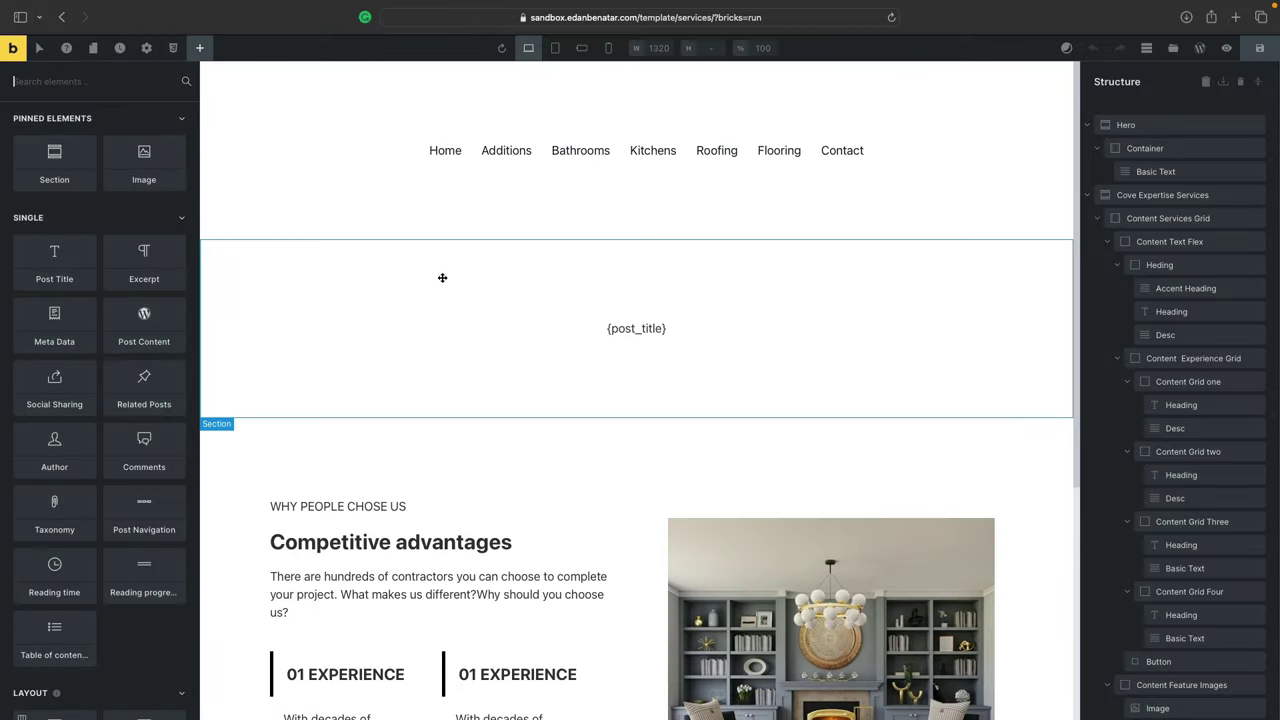
Step: Replace the "Competitive advantages" heading's text with the Pods dynamic data field Section 1 - Title
left_click(416, 546)
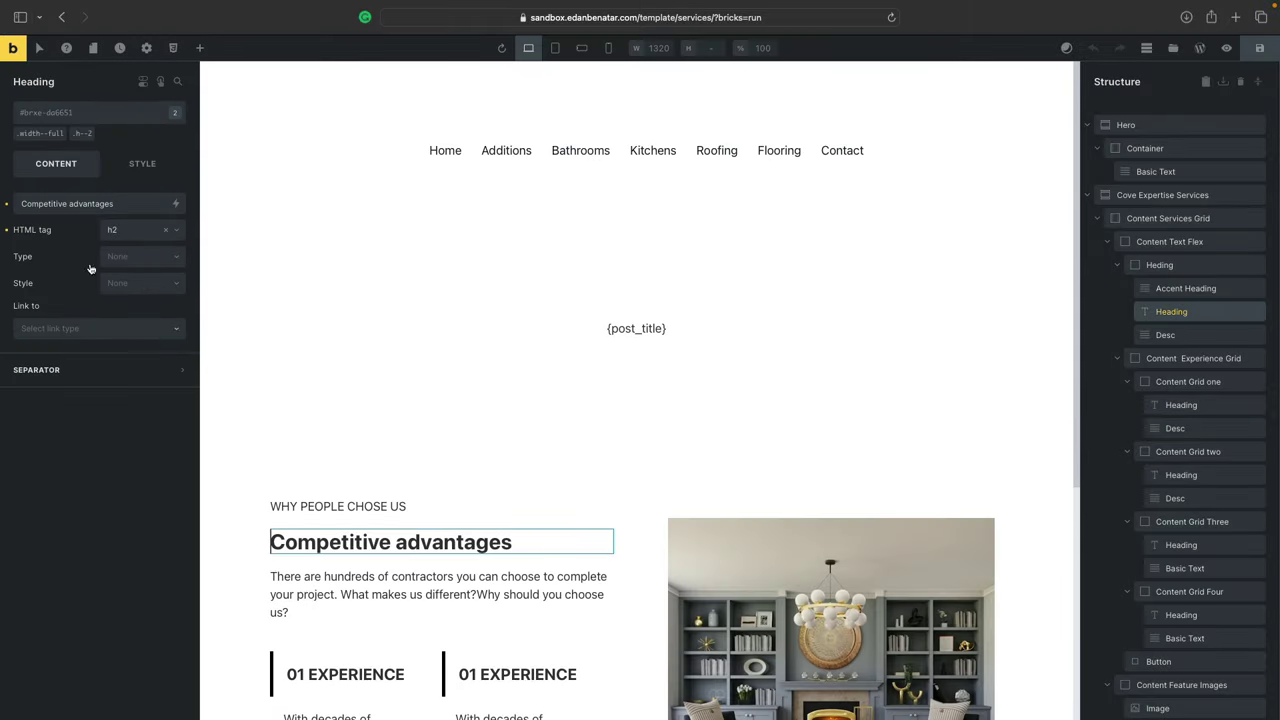
triple_click(135, 208)
key("BackSpace")
left_click(175, 204)
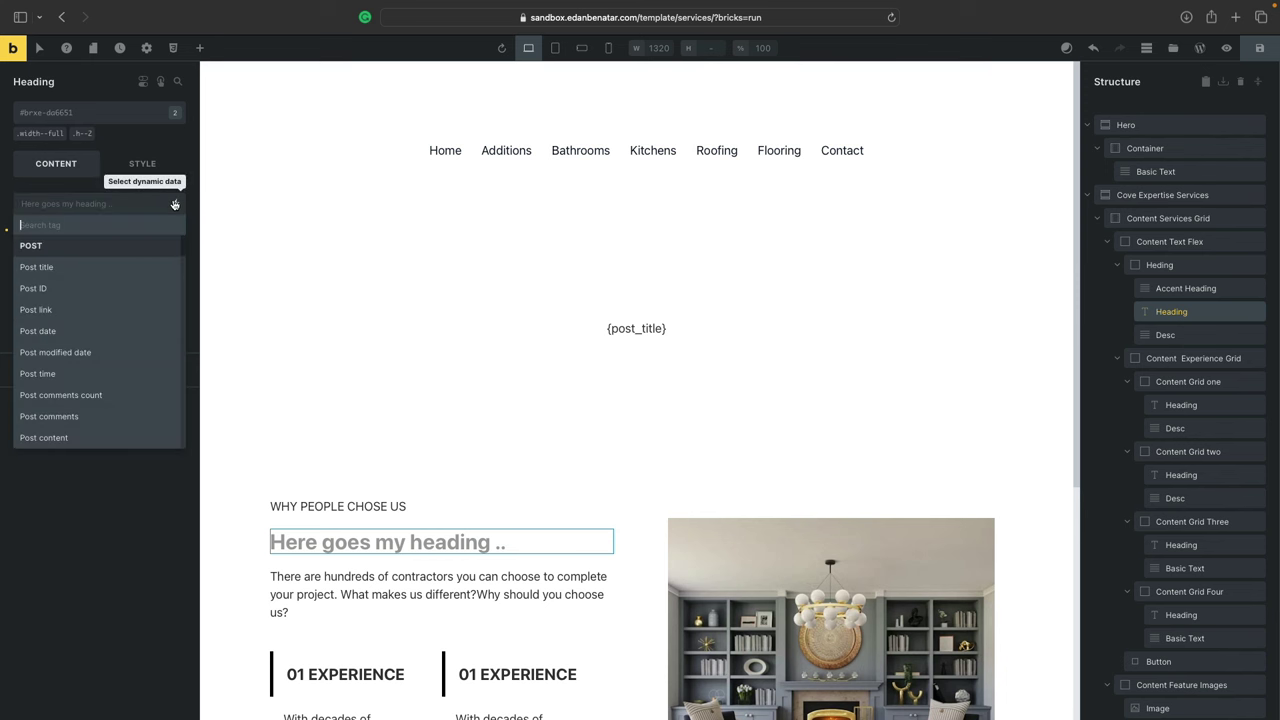
type("page")
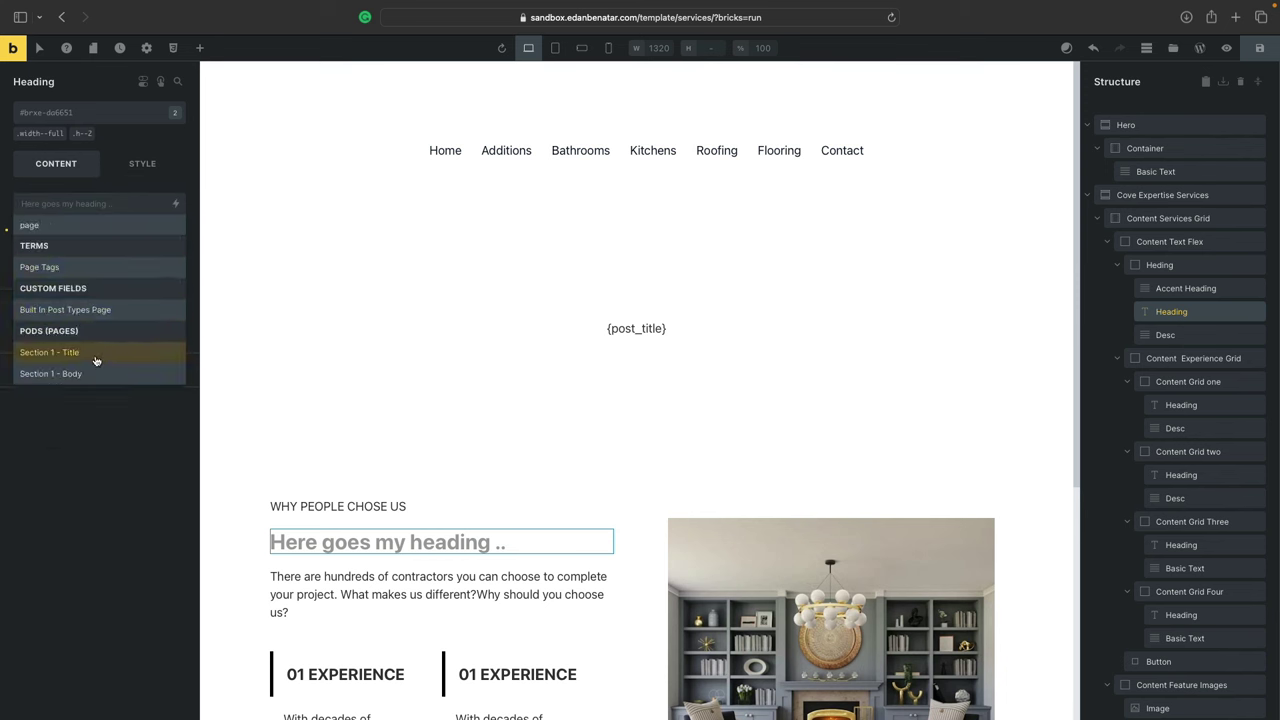
left_click(68, 356)
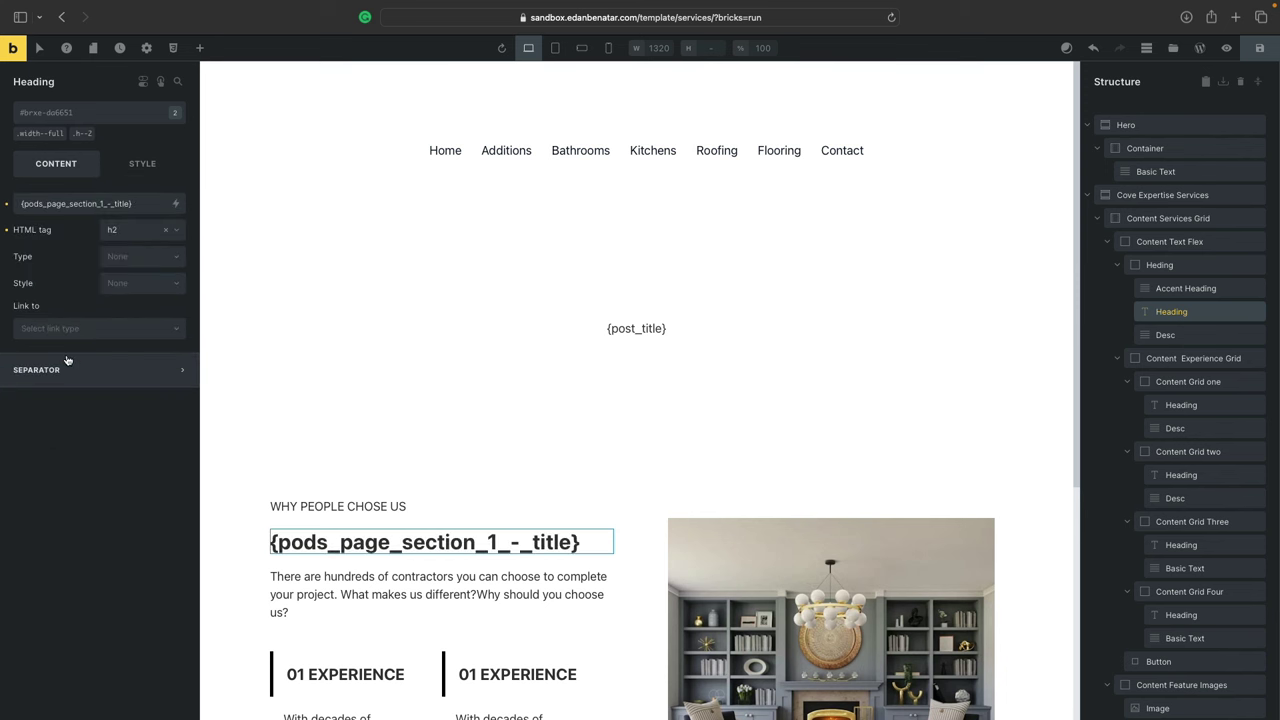
Step: Replace the description text below the section heading with the Pods dynamic data field Section 1 - Body and save the template
left_click(348, 572)
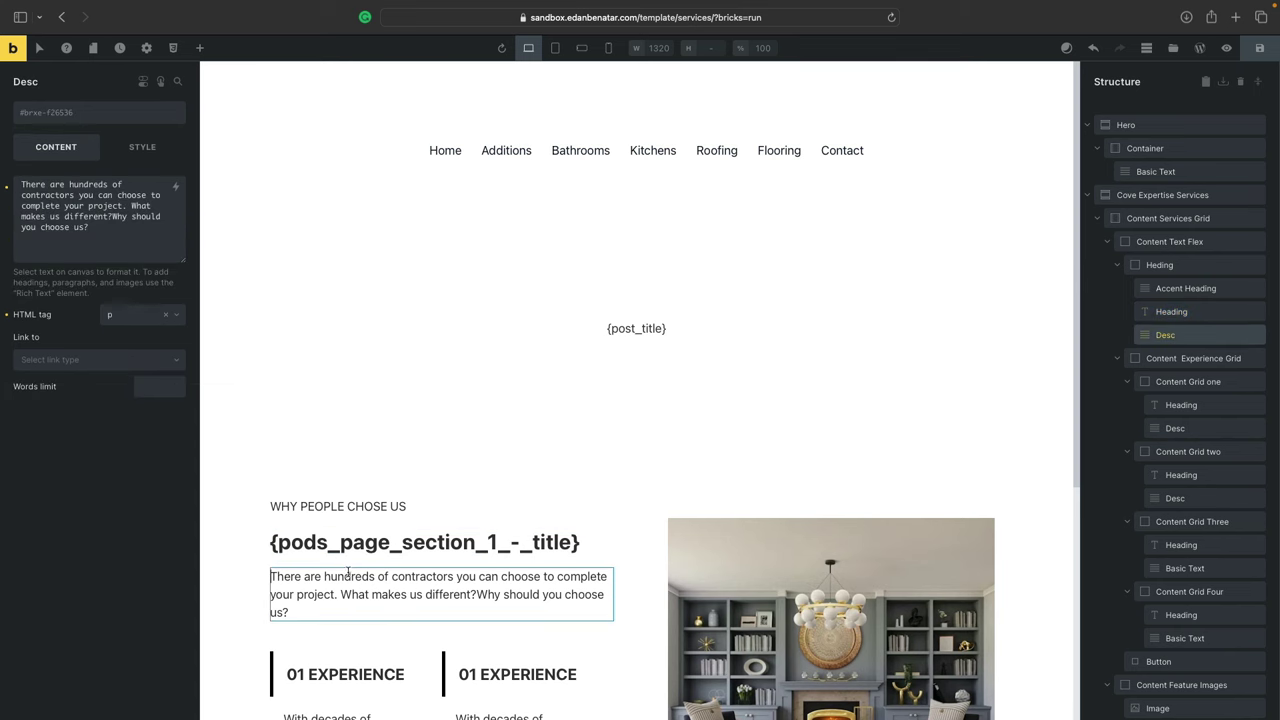
left_click(109, 247)
key("super+a")
key("BackSpace")
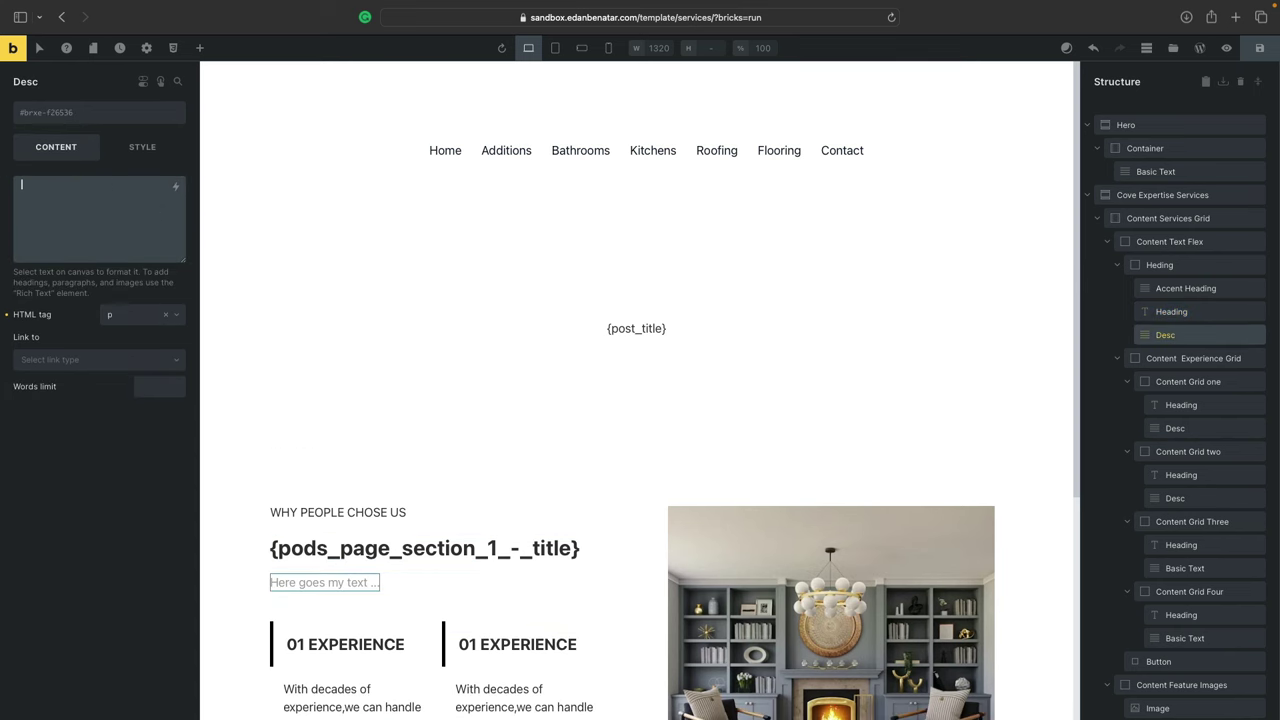
left_click(174, 187)
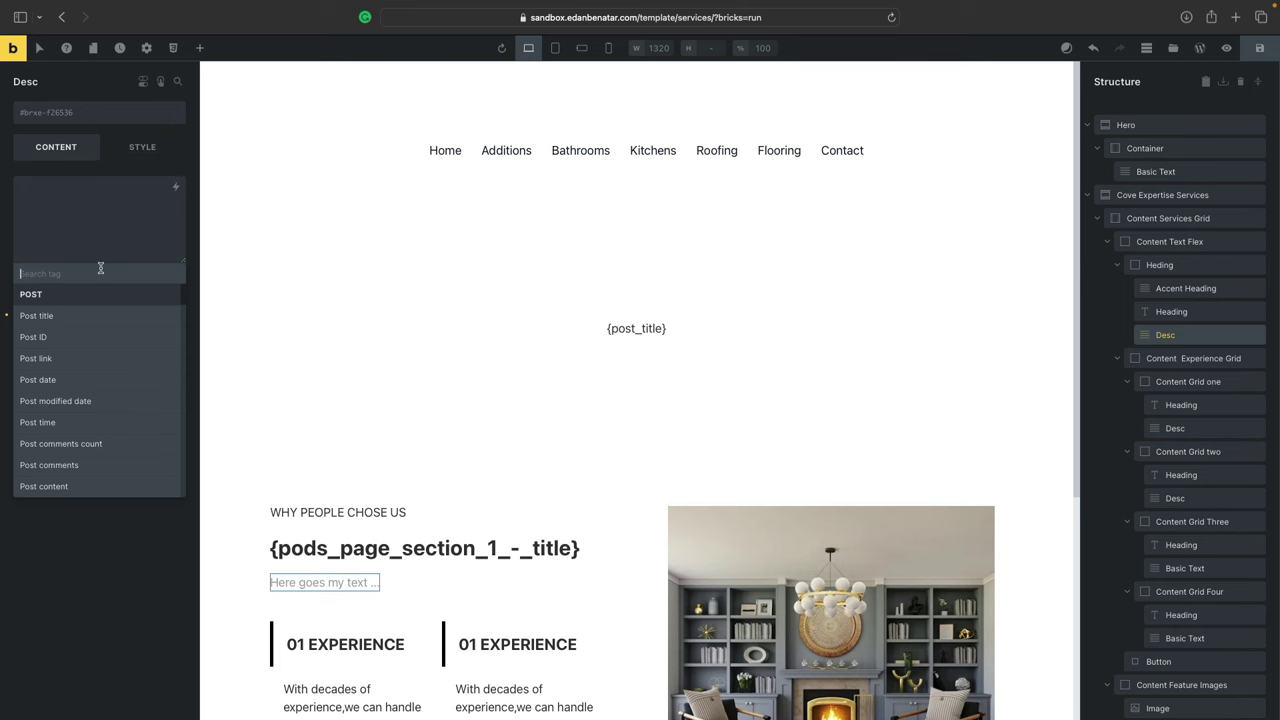
type("page")
left_click(75, 420)
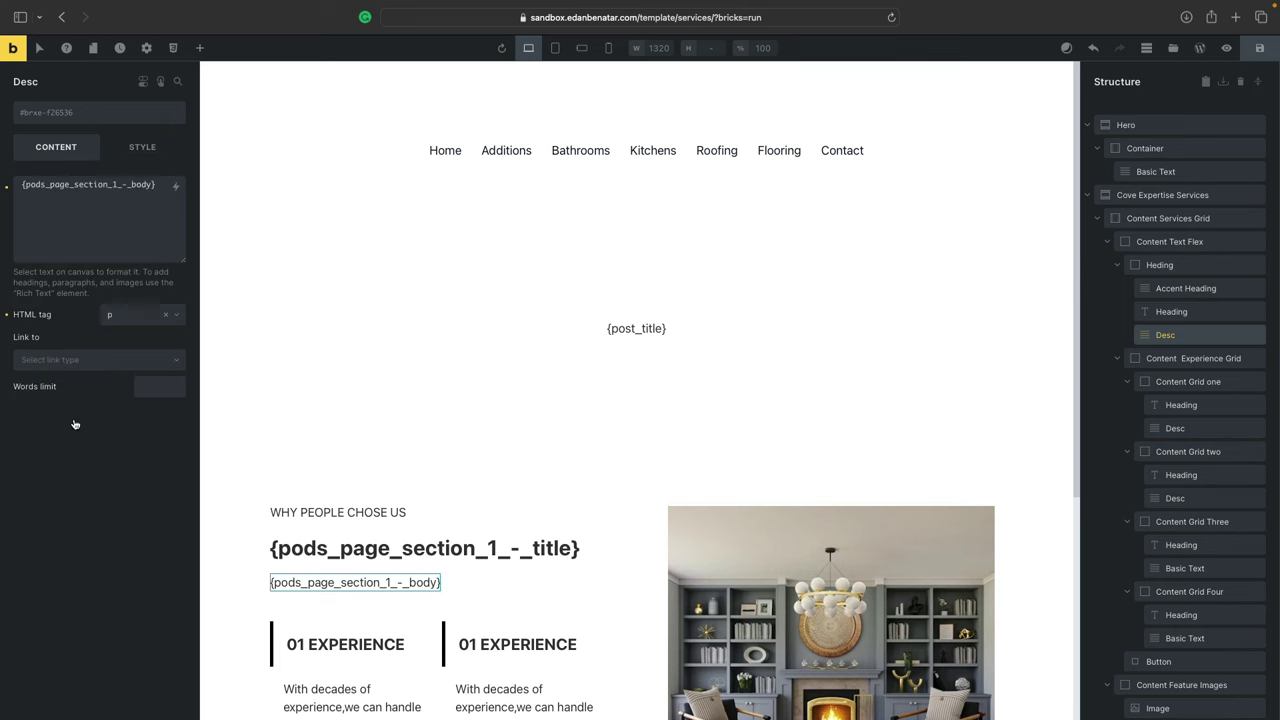
scroll(474, 365, "down", 3)
scroll(474, 365, "up", 1)
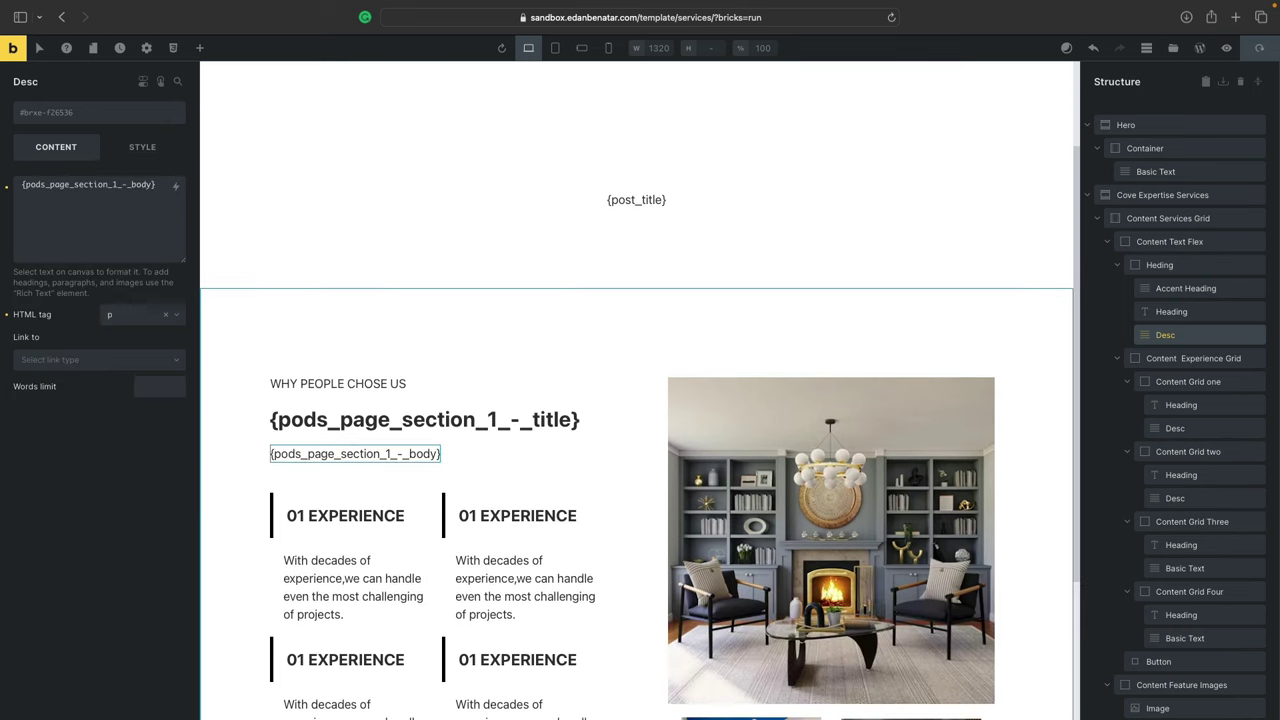
key("ctrl+s")
Step: Browse the live site's service pages, checking each one's section title and body text, and also view the Contact and Home pages
key("ctrl+Right")
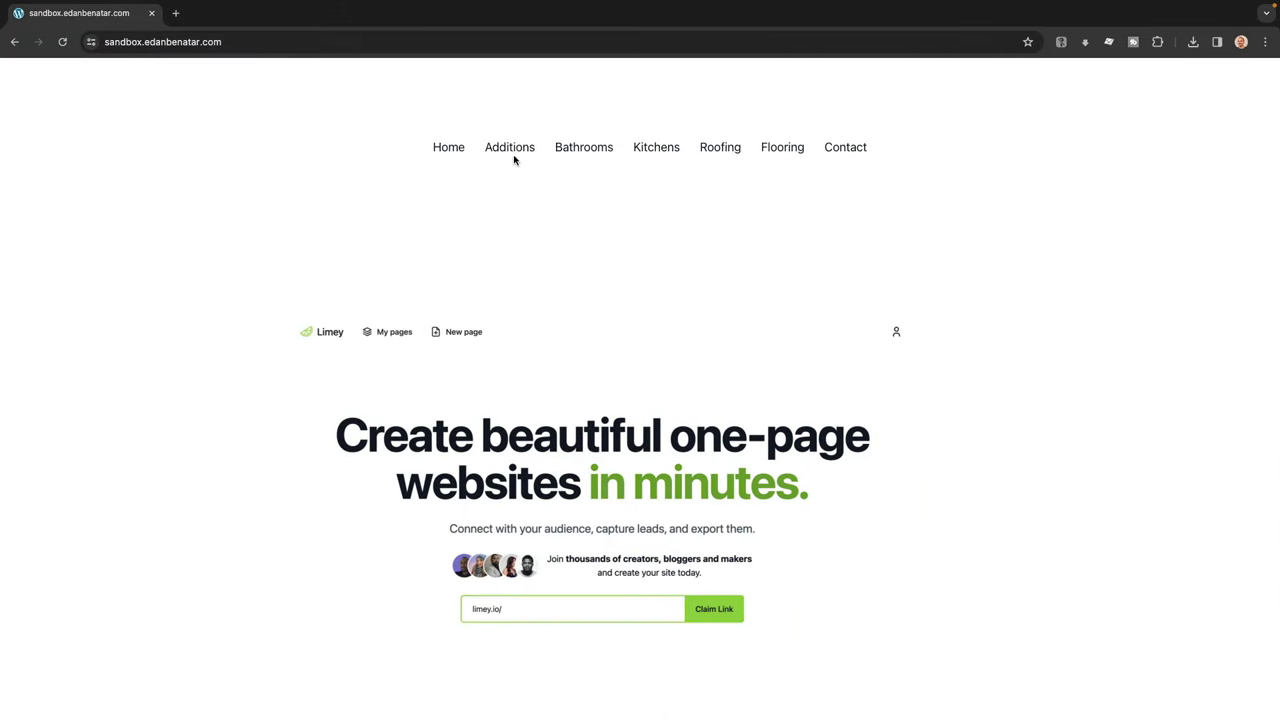
left_click(514, 154)
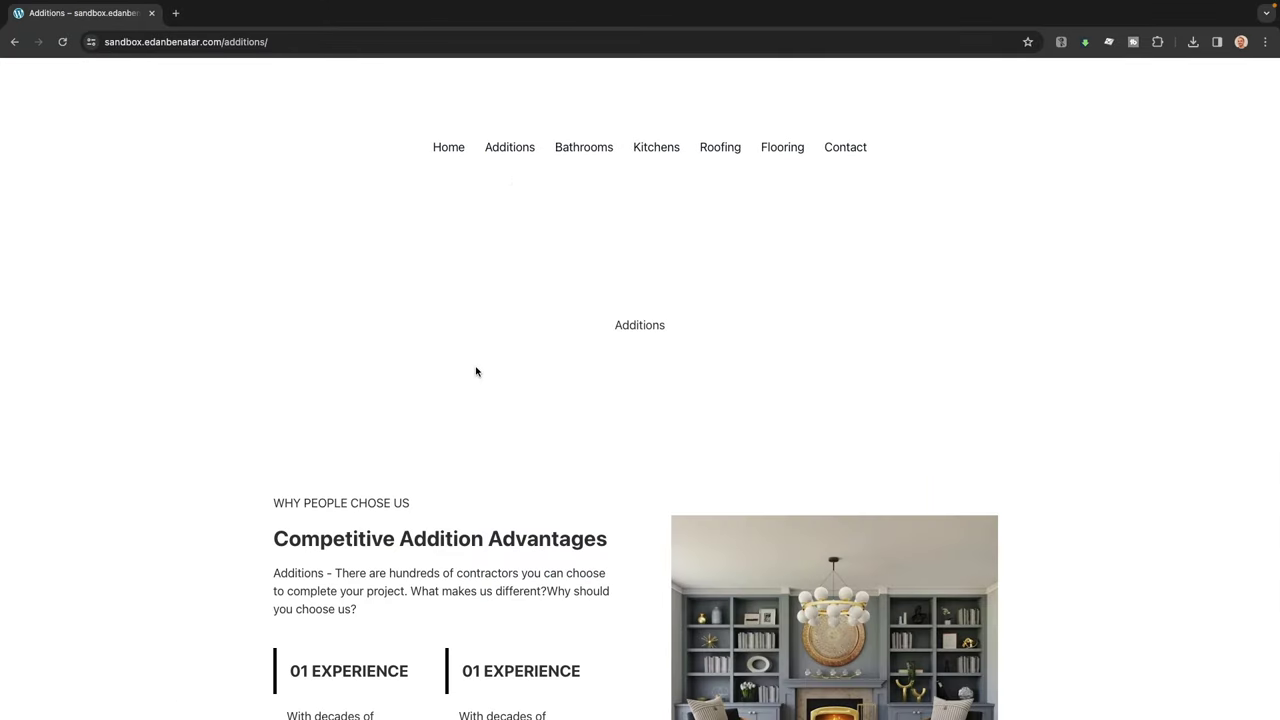
scroll(476, 372, "down", 2)
left_click_drag(400, 458, 534, 457)
scroll(534, 457, "up", 2)
left_click(568, 152)
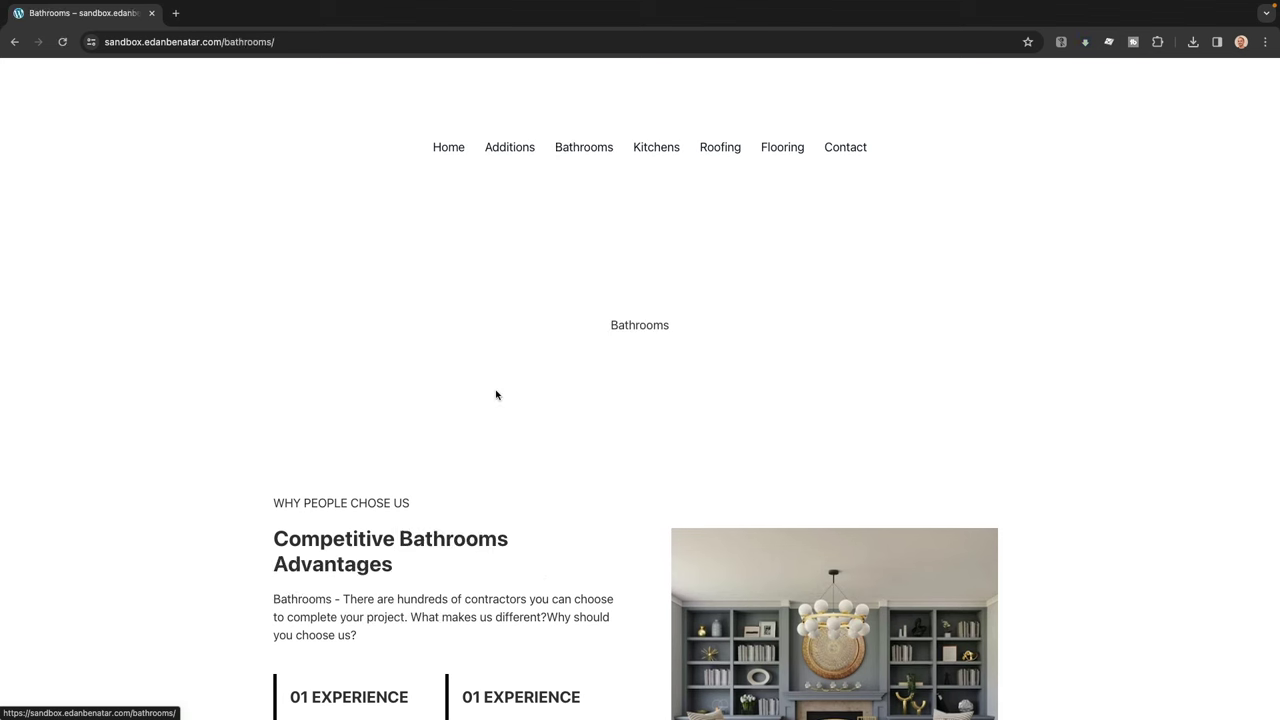
left_click_drag(391, 537, 400, 568)
left_click_drag(273, 600, 379, 622)
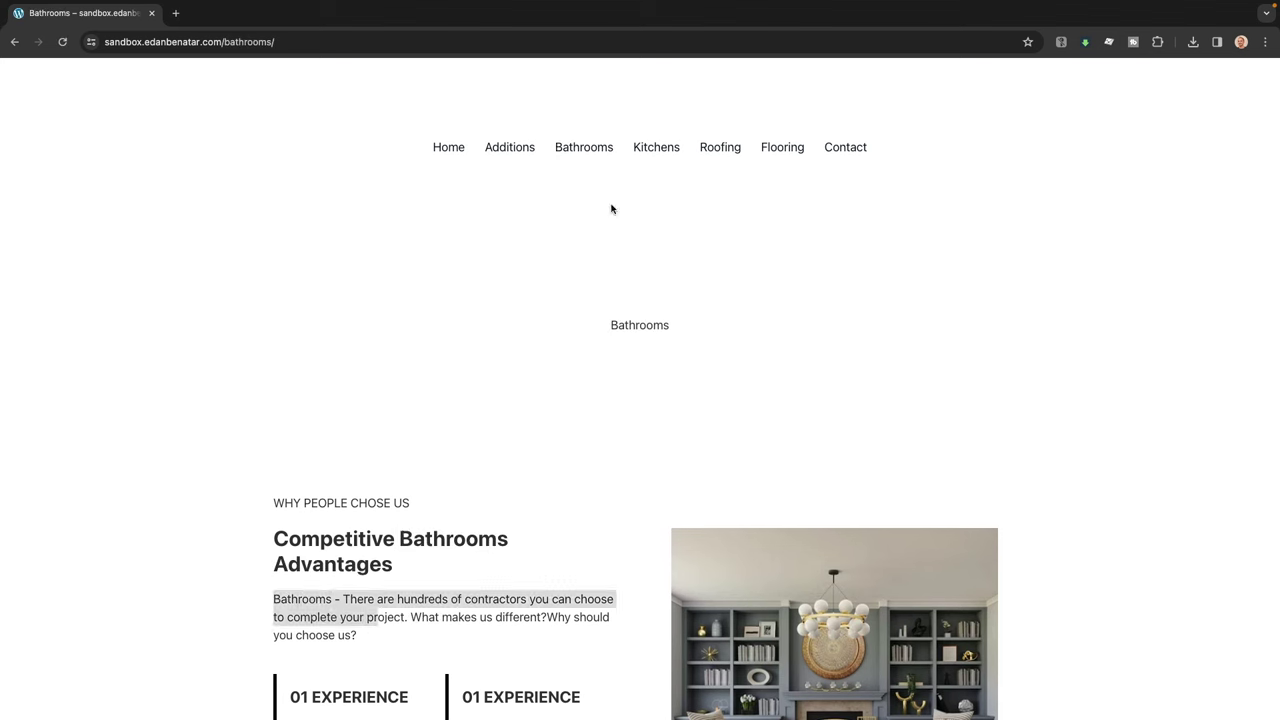
left_click(650, 148)
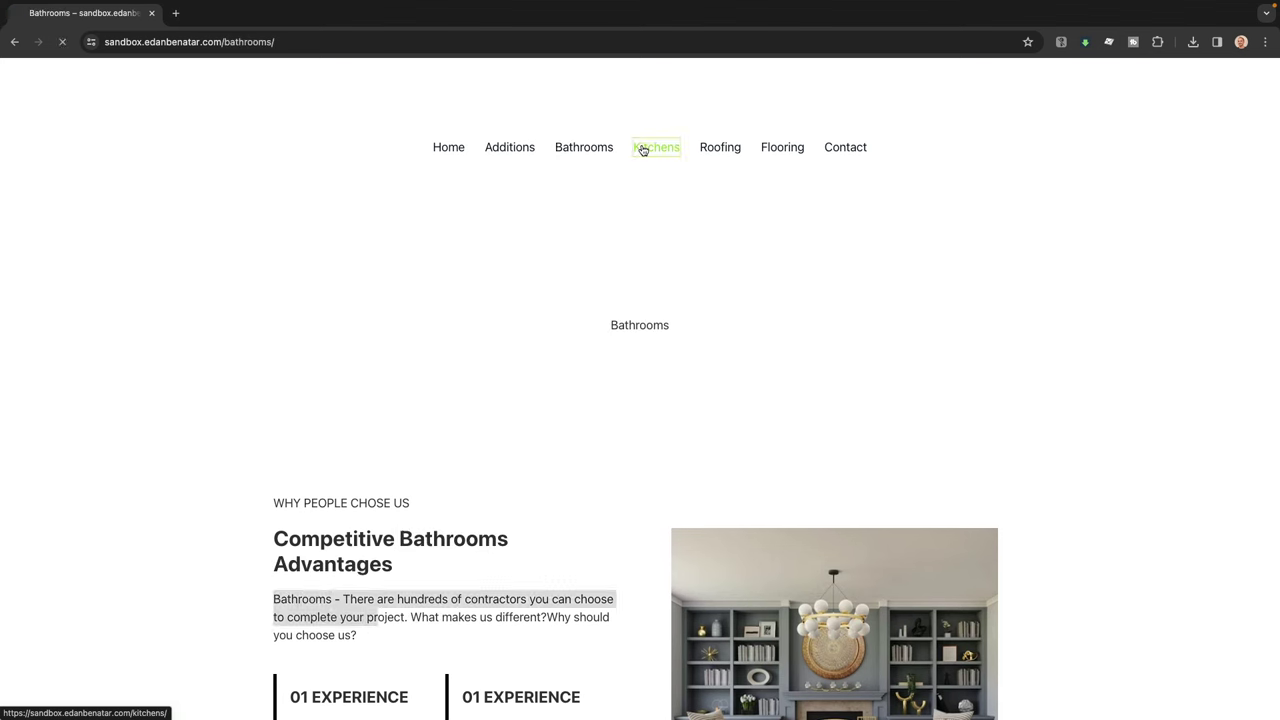
left_click(766, 160)
left_click(846, 147)
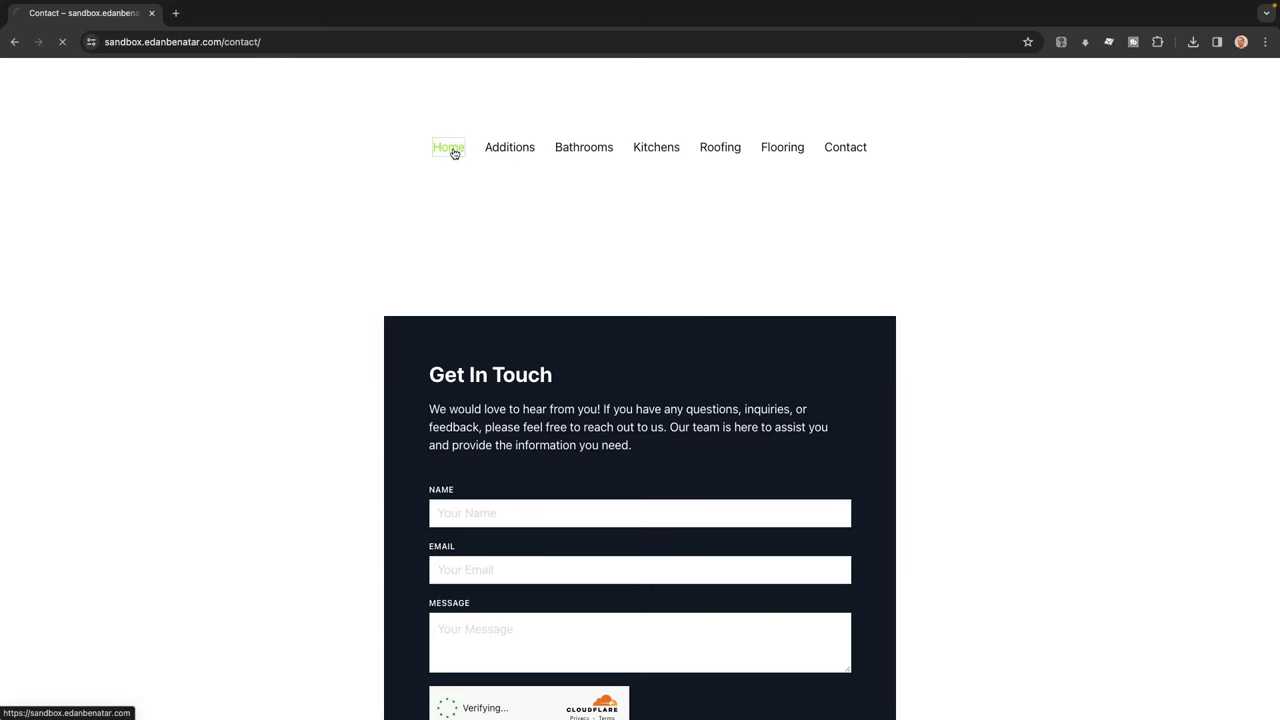
left_click(453, 150)
Step: Leave the Services template in the Bricks builder and return to the WordPress dashboard
key("ctrl+Left")
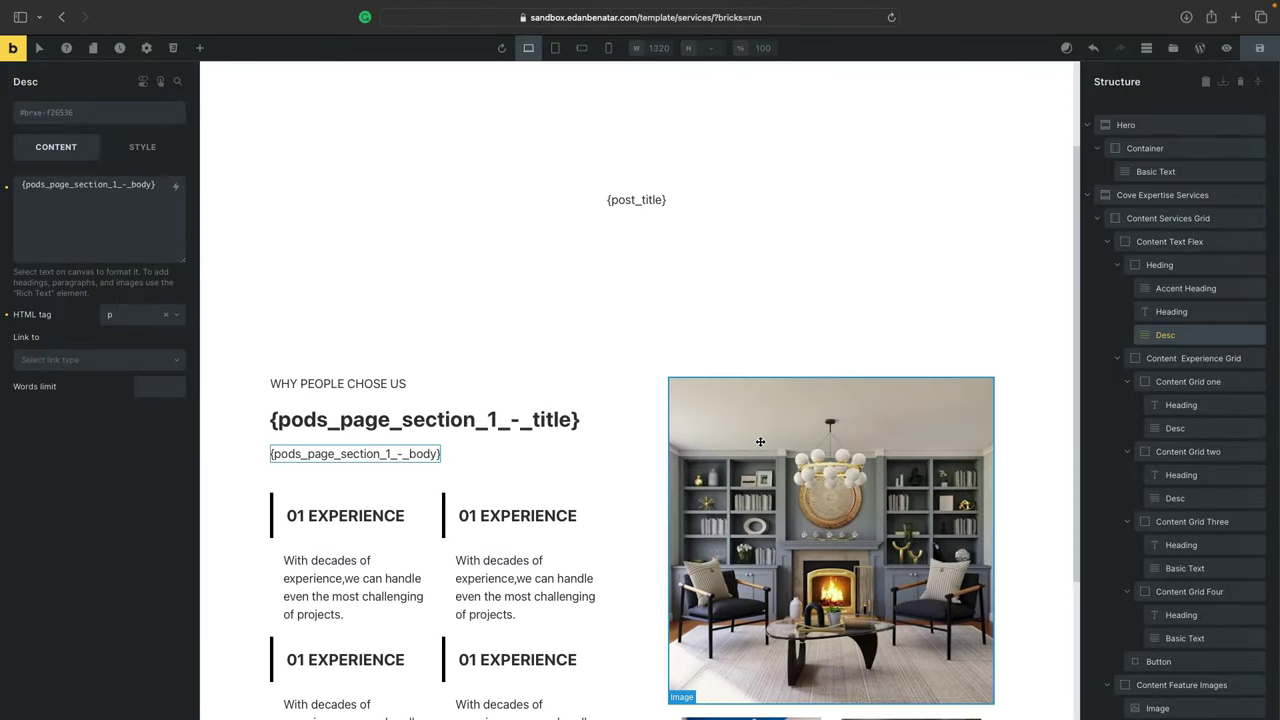
left_click(14, 50)
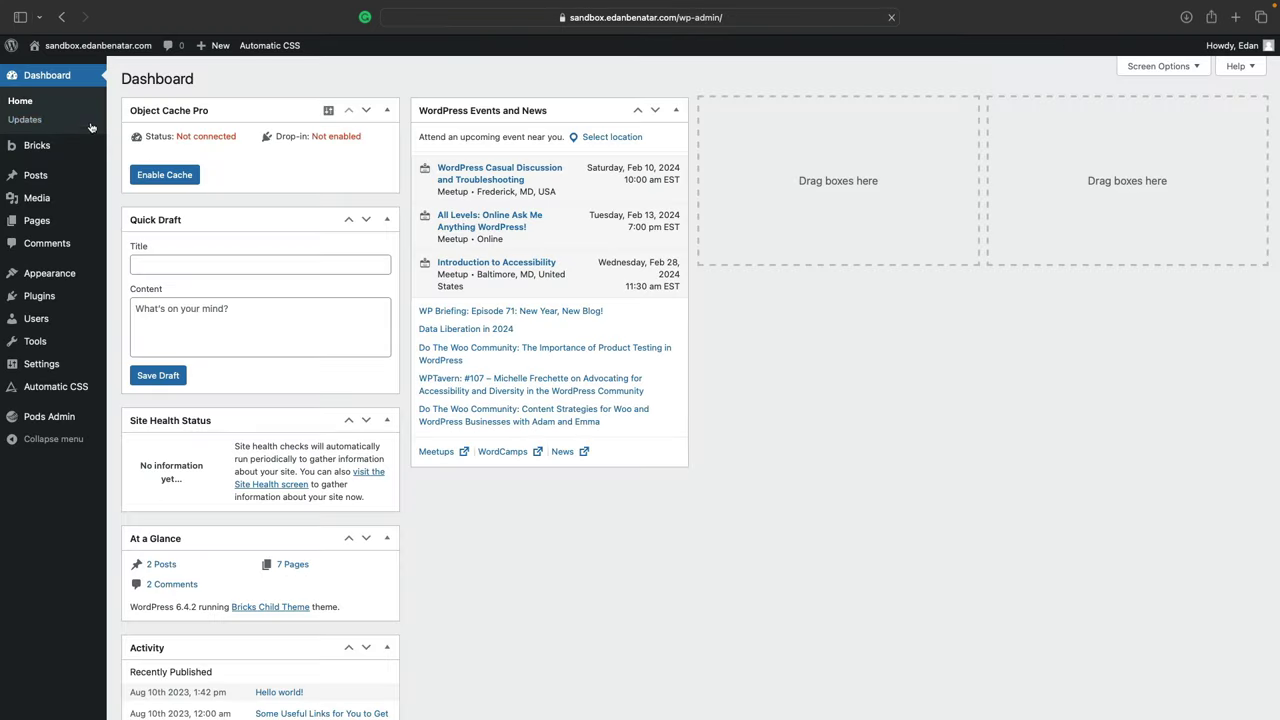
Step: Add a File / Image / Video field labelled Section 1 - Featured Image to the Pages pod and save the pod
mouse_move(60, 418)
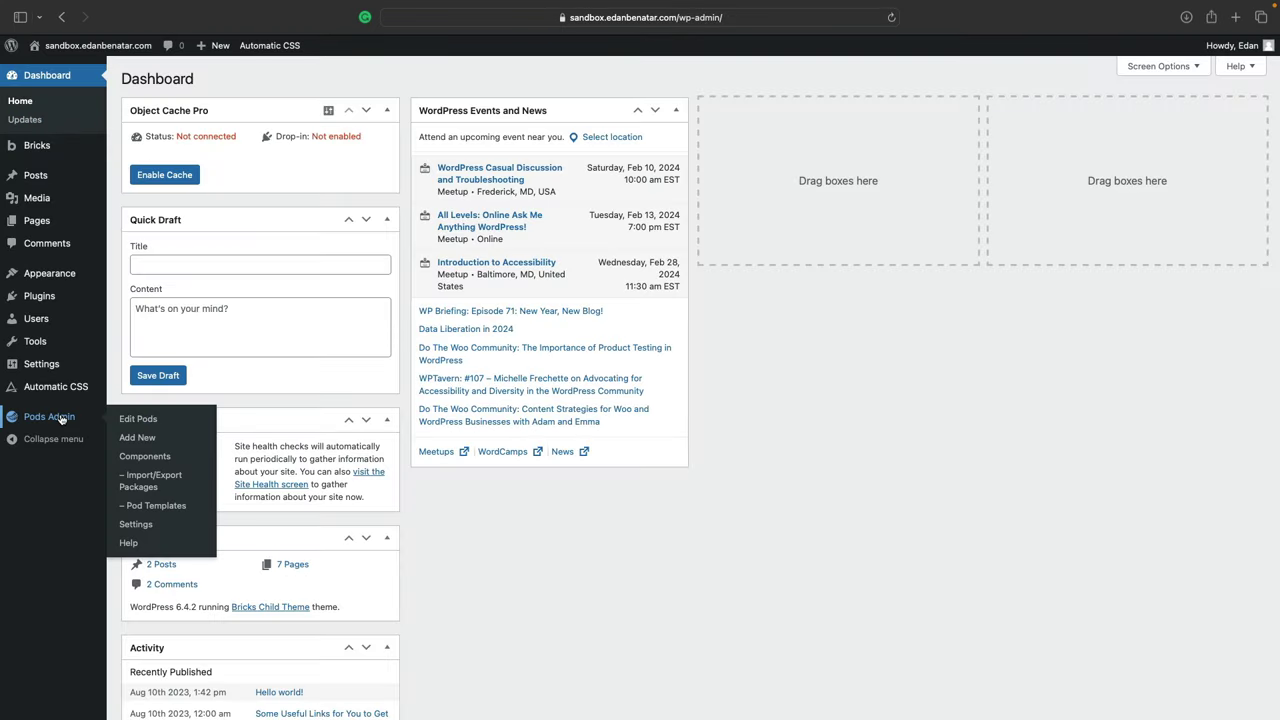
left_click(125, 420)
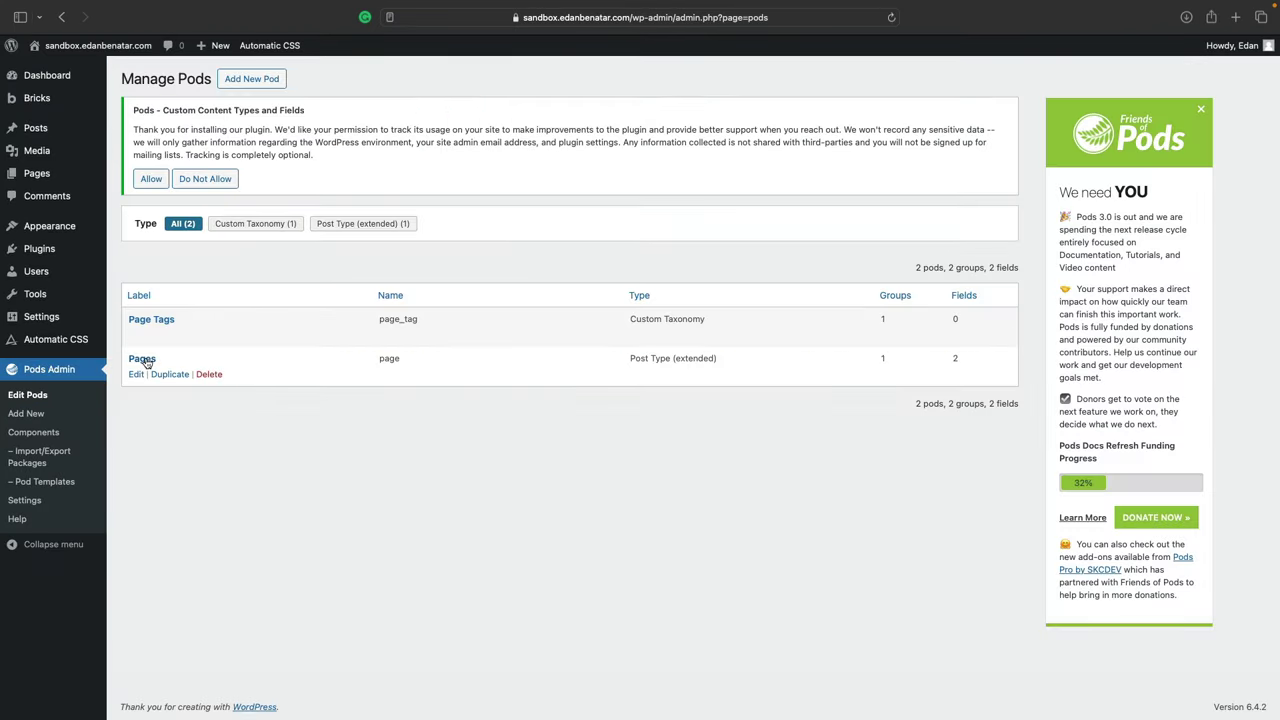
left_click(148, 358)
left_click(1012, 452)
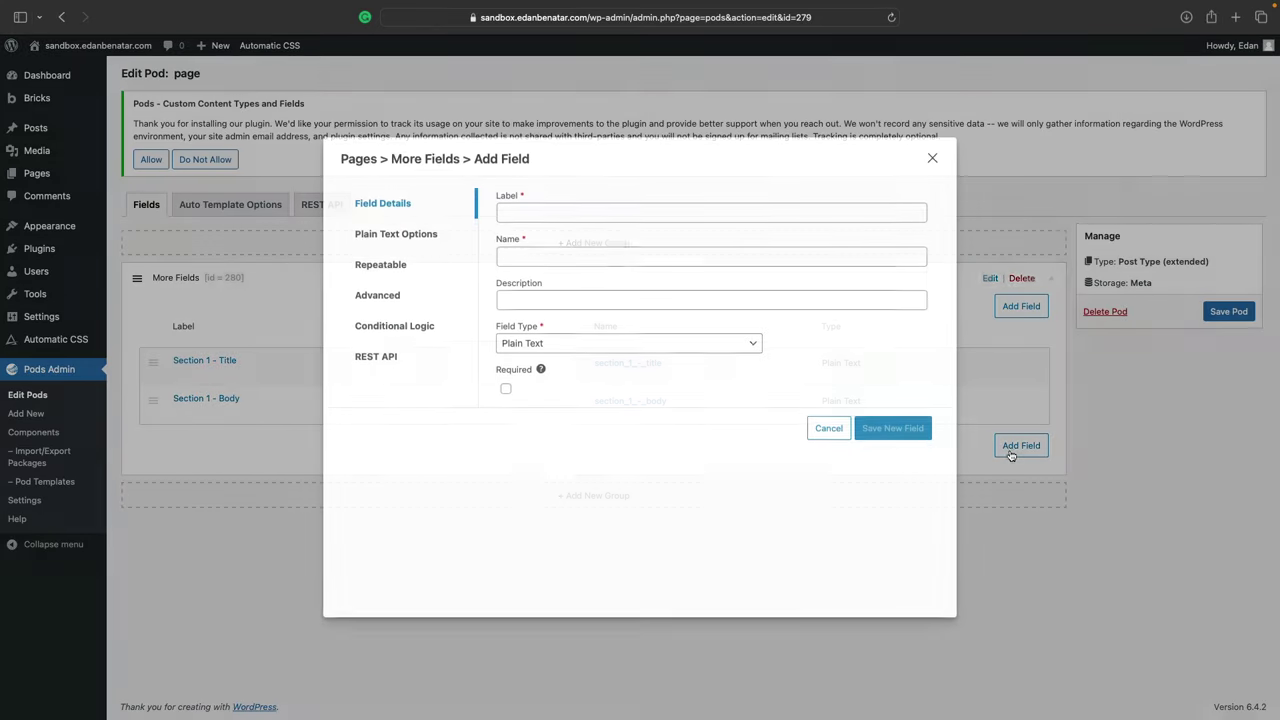
left_click(612, 214)
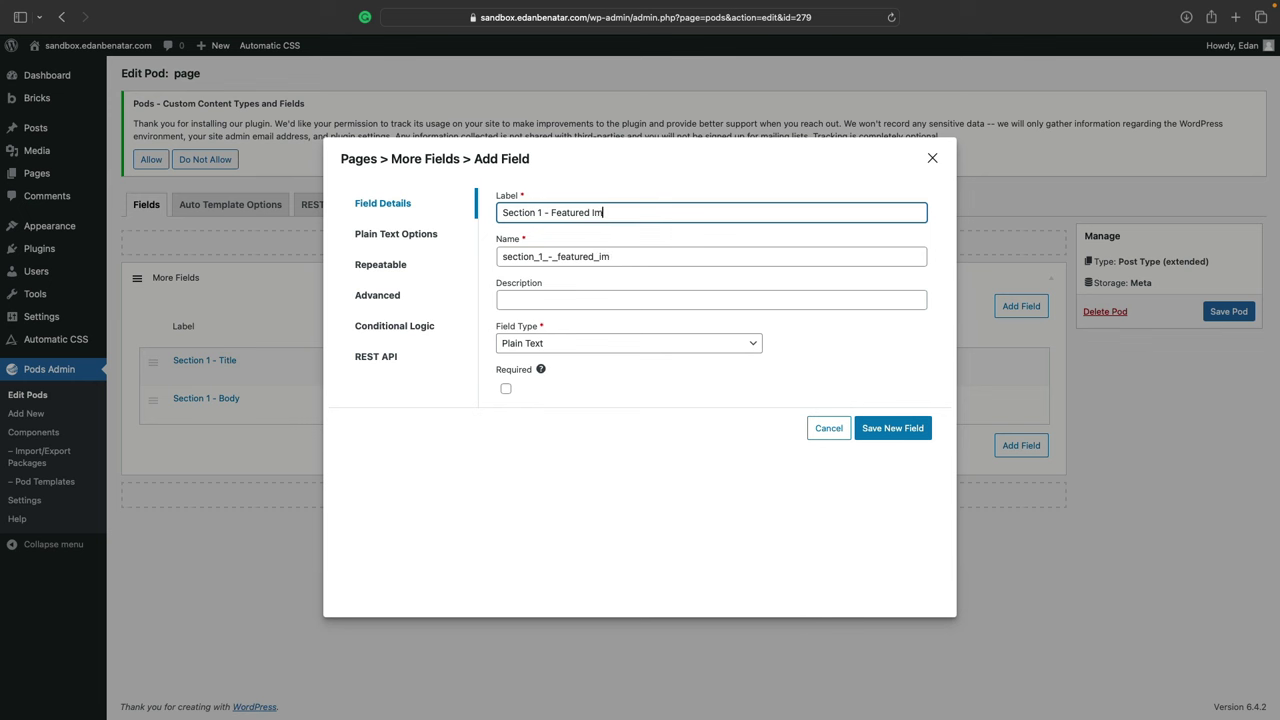
left_click(750, 345)
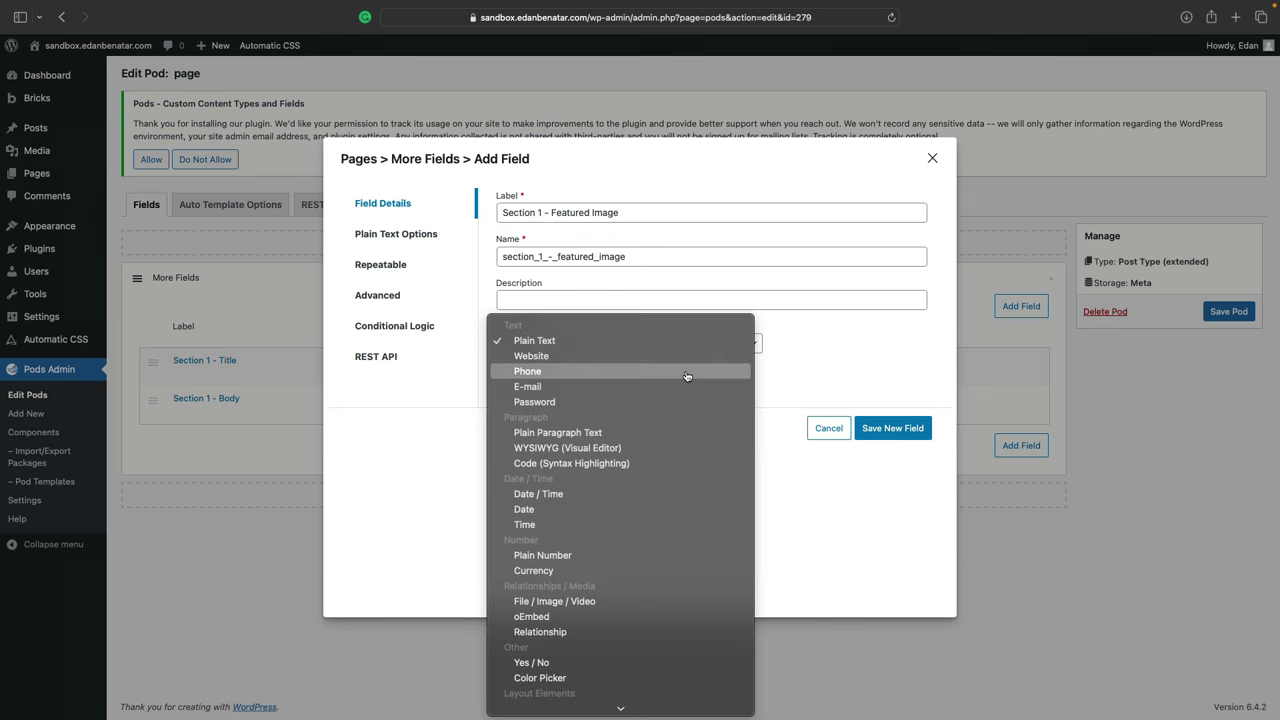
left_click(577, 601)
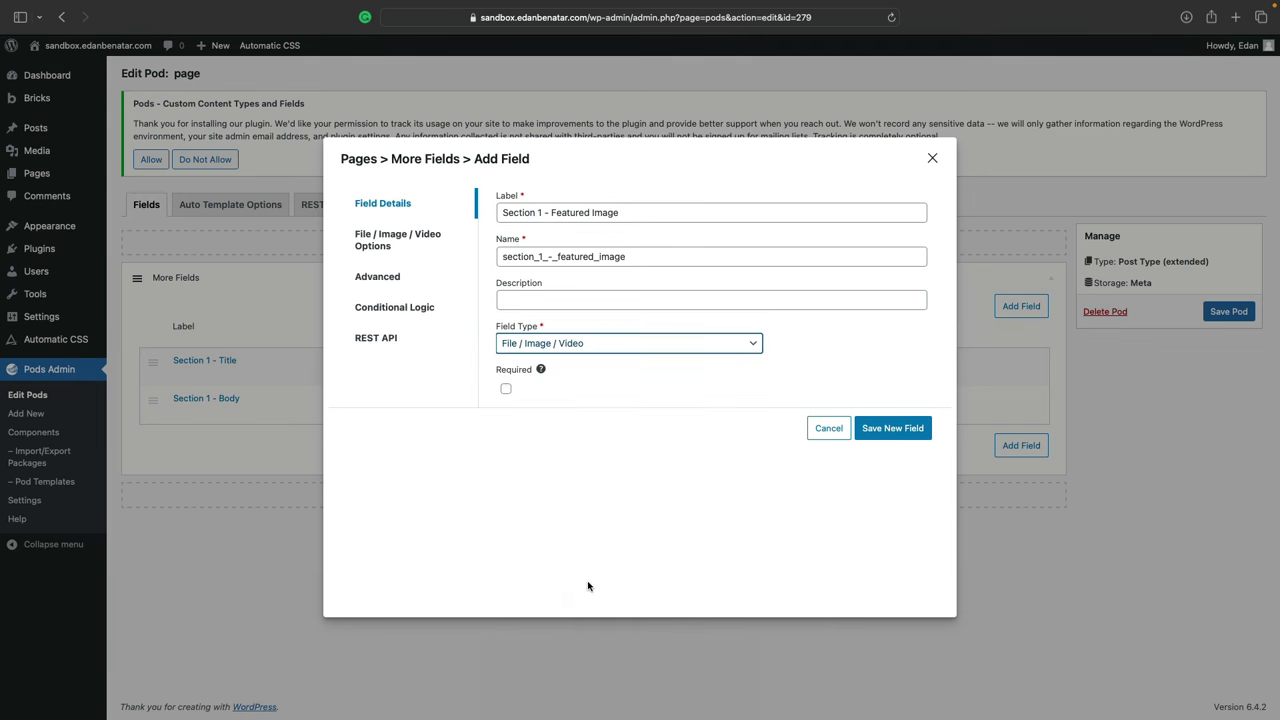
left_click(875, 428)
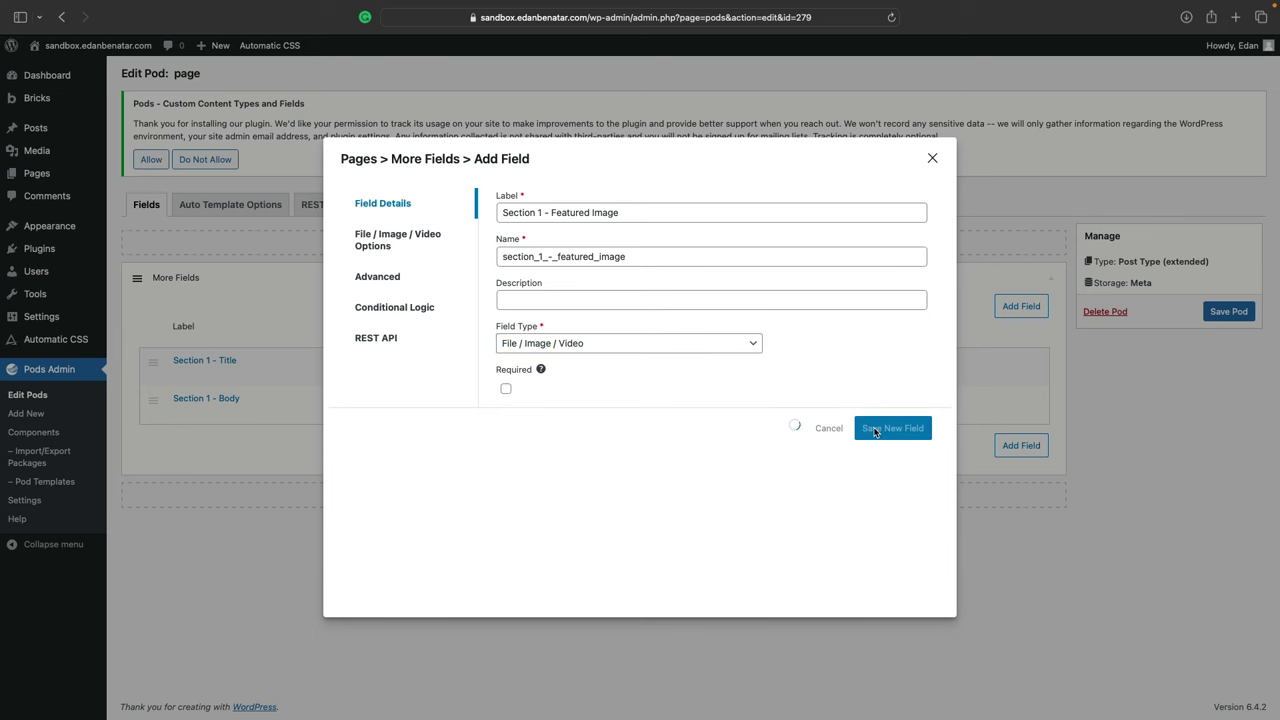
left_click(1228, 312)
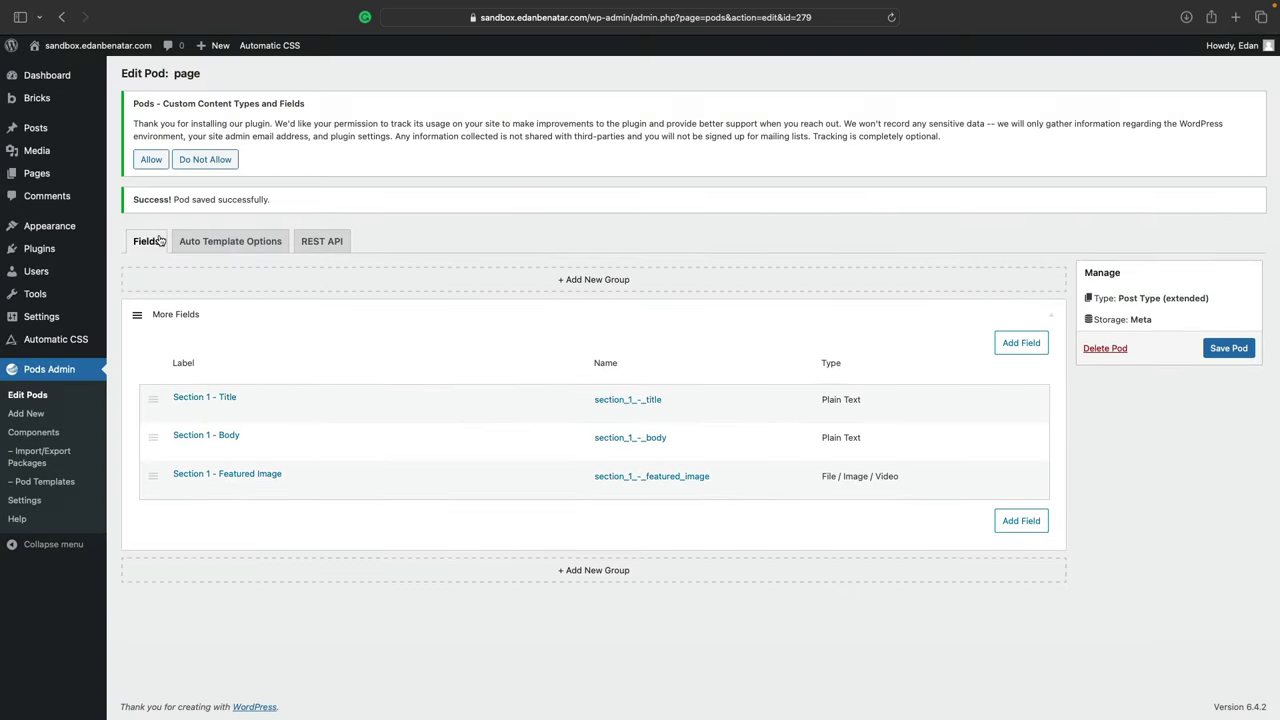
Step: In the Services template, replace the large fireplace image with the Pods dynamic data field Section 1 - Featured Image and save the template
mouse_move(48, 104)
left_click(160, 121)
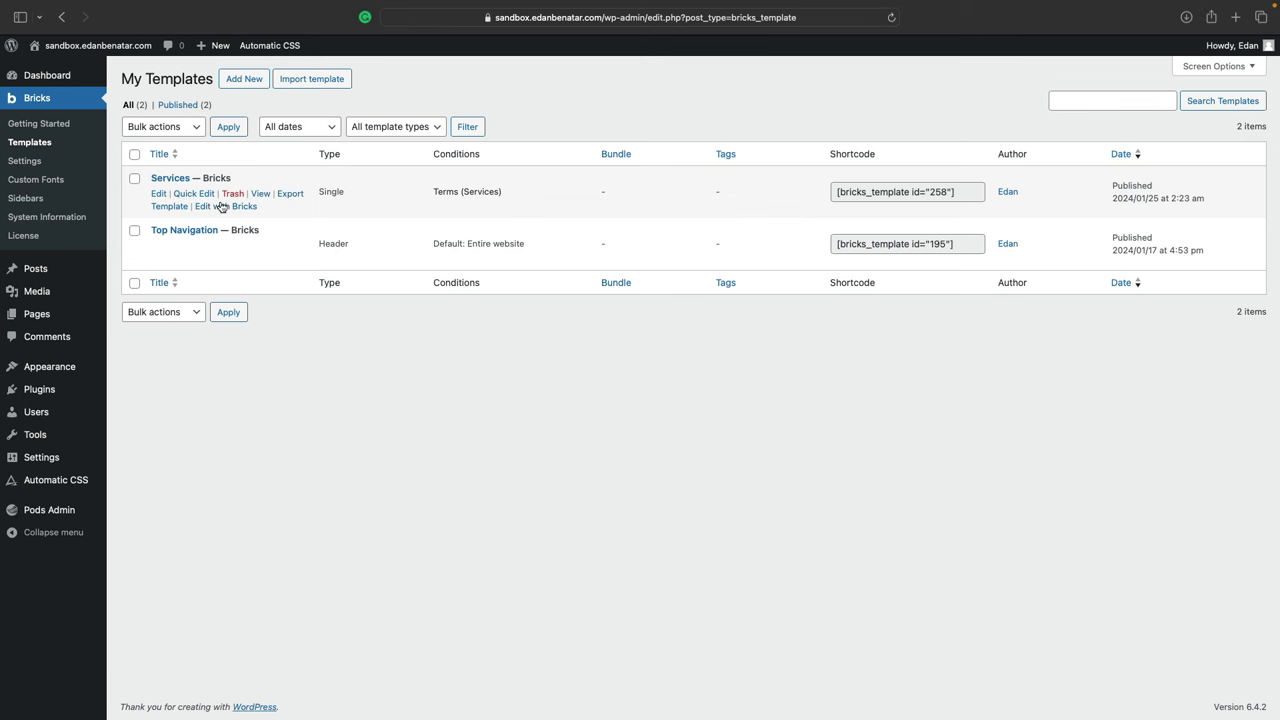
left_click(222, 206)
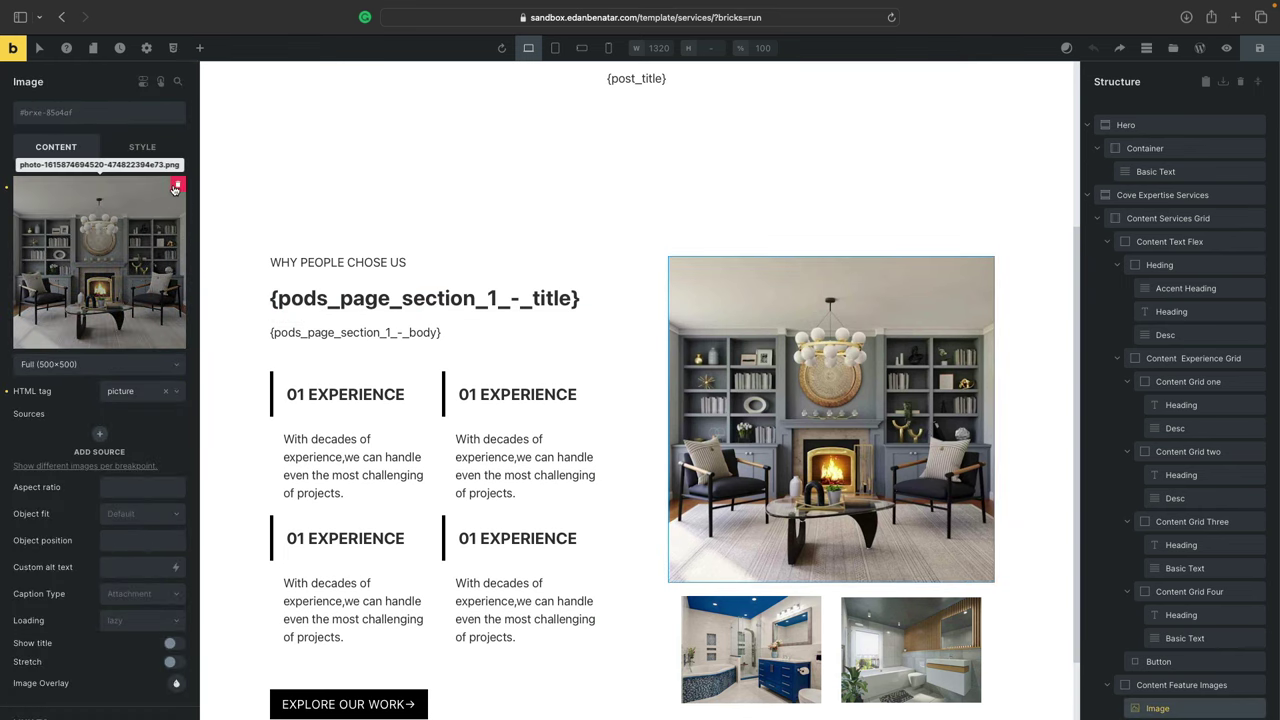
left_click(176, 187)
left_click(175, 231)
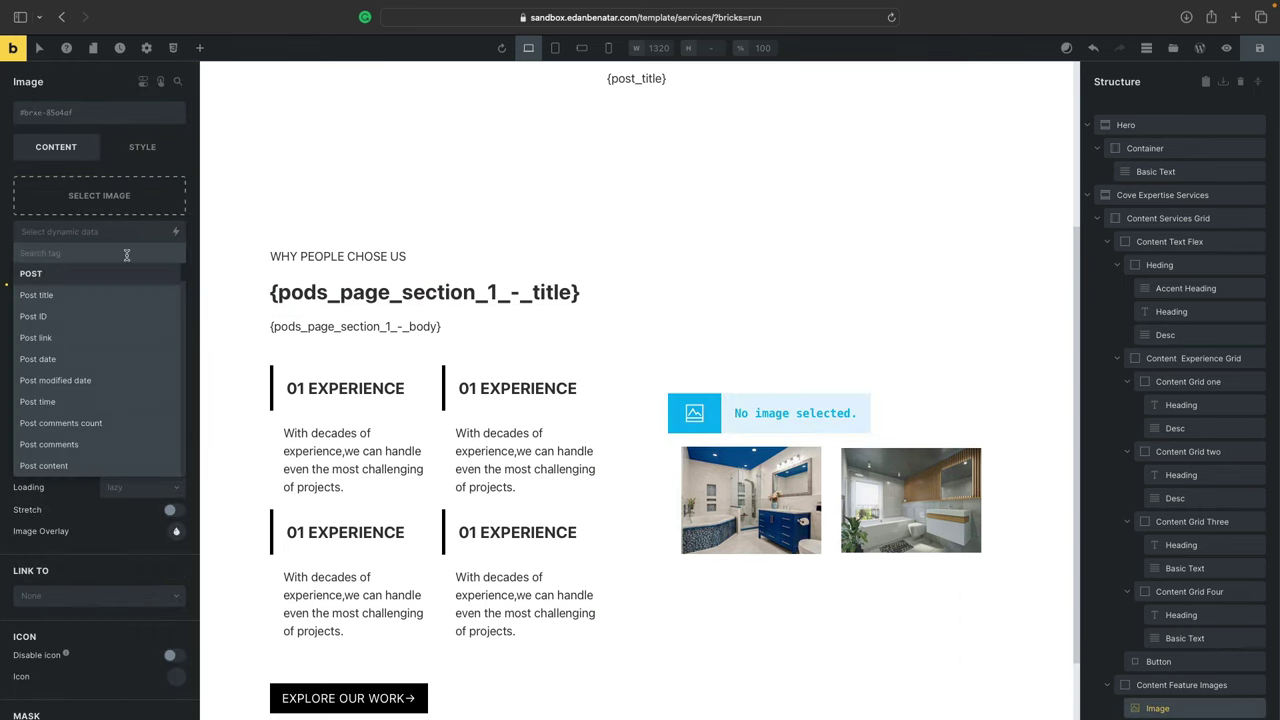
type("page")
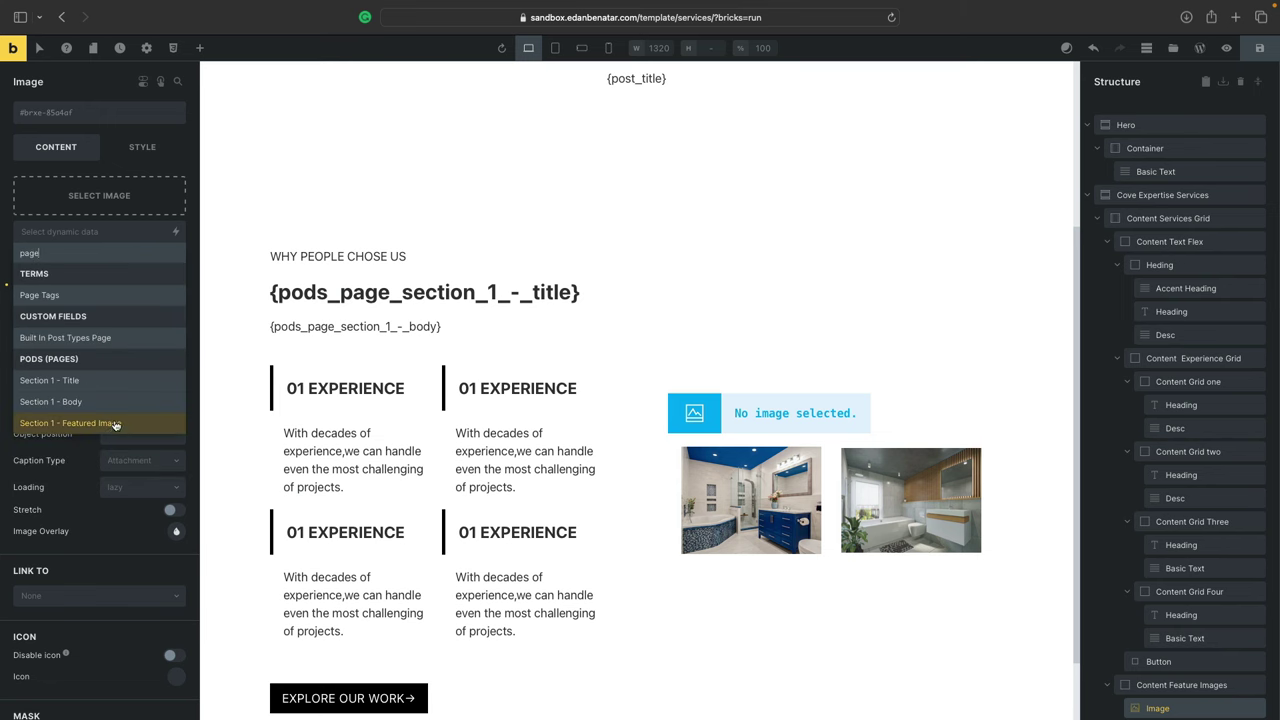
left_click(116, 423)
scroll(622, 289, "down", 1)
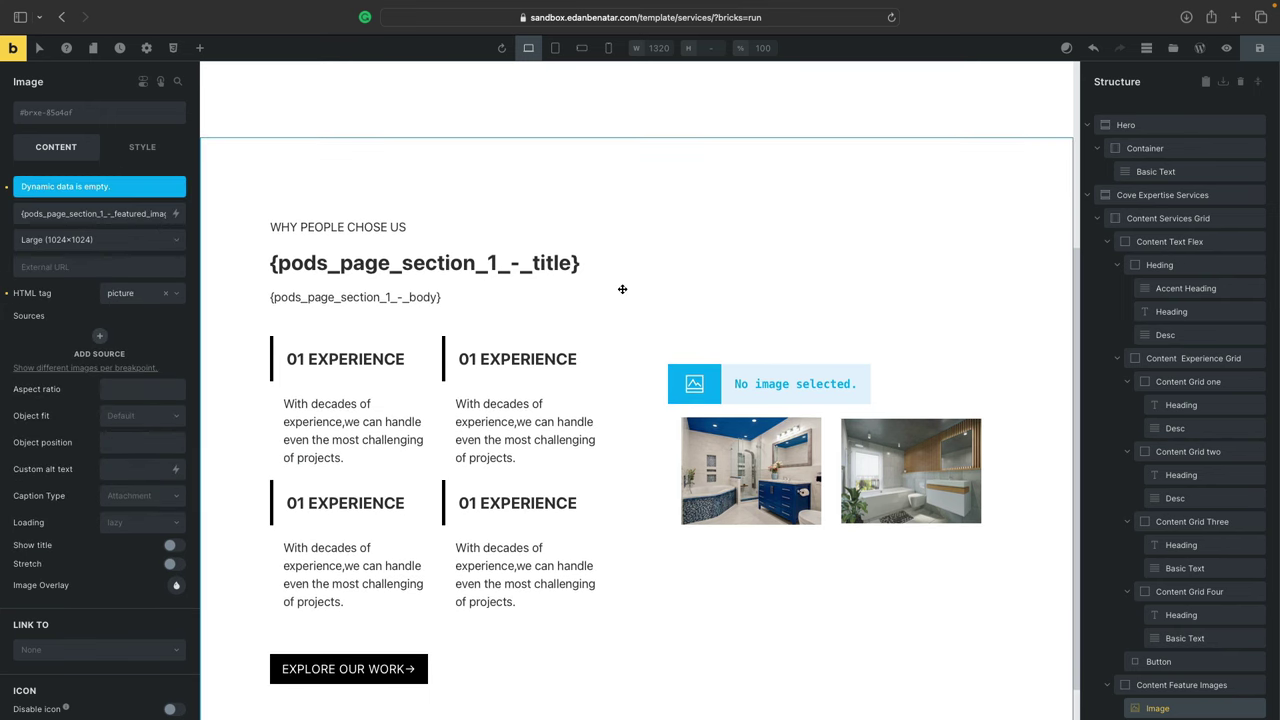
key("super+s")
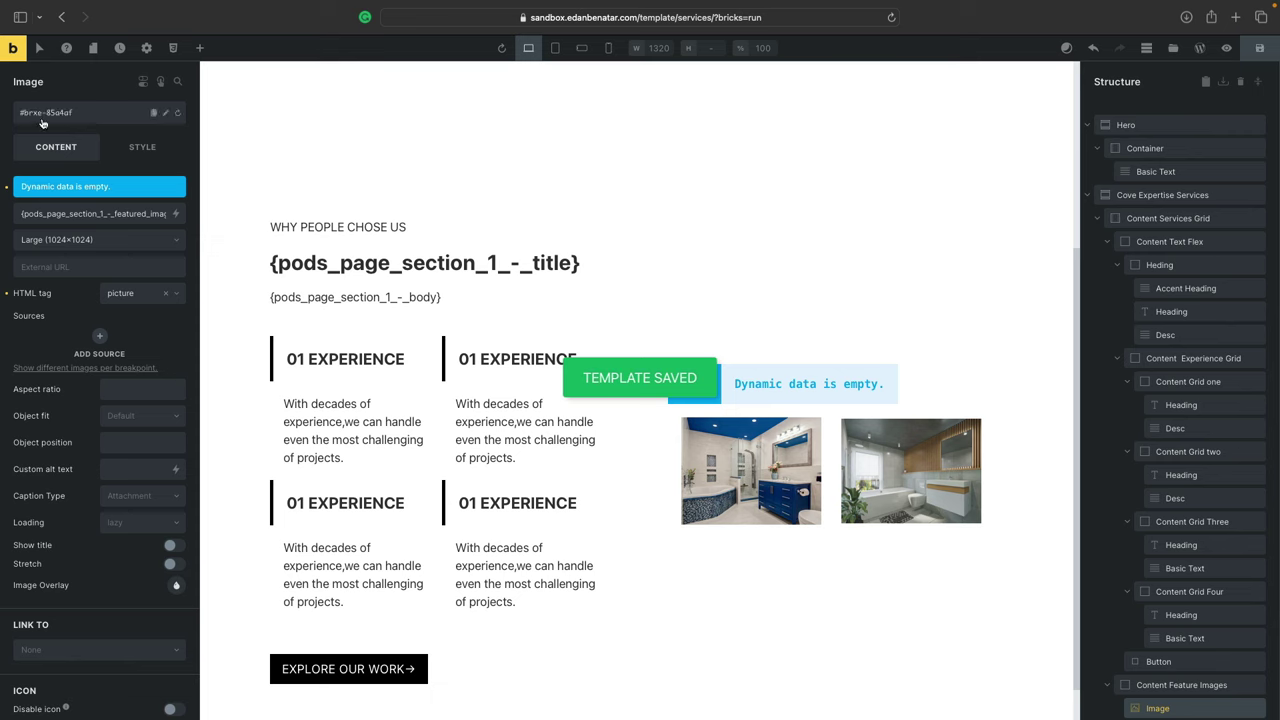
Step: Leave the Bricks builder and open the Additions, Bathrooms and Flooring pages for editing in separate browser tabs
left_click(30, 68)
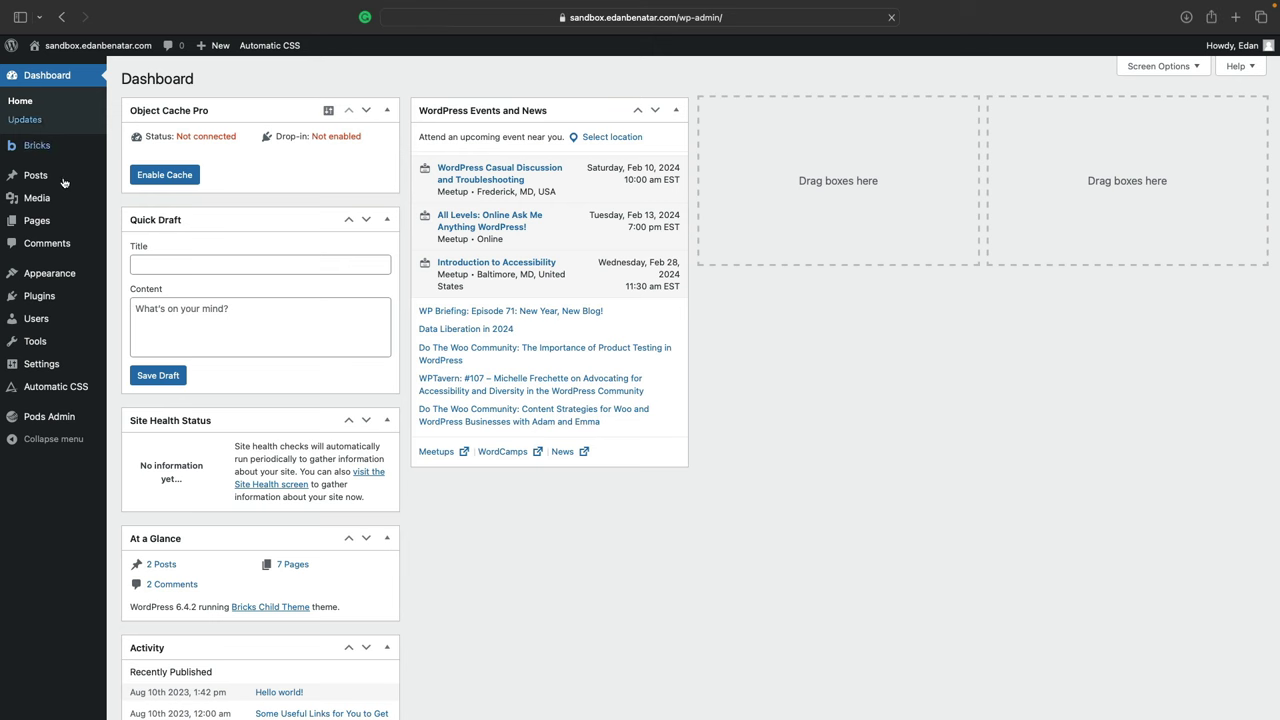
mouse_move(44, 222)
left_click(175, 221)
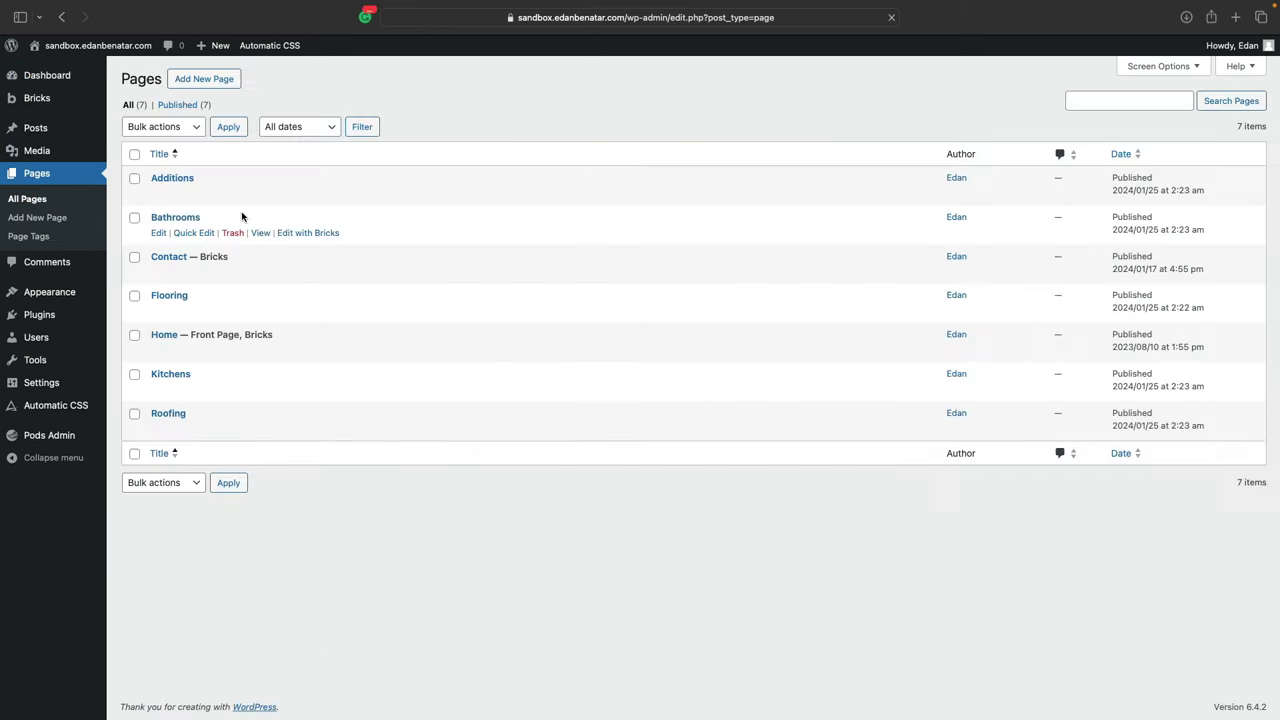
left_click(183, 179, "super")
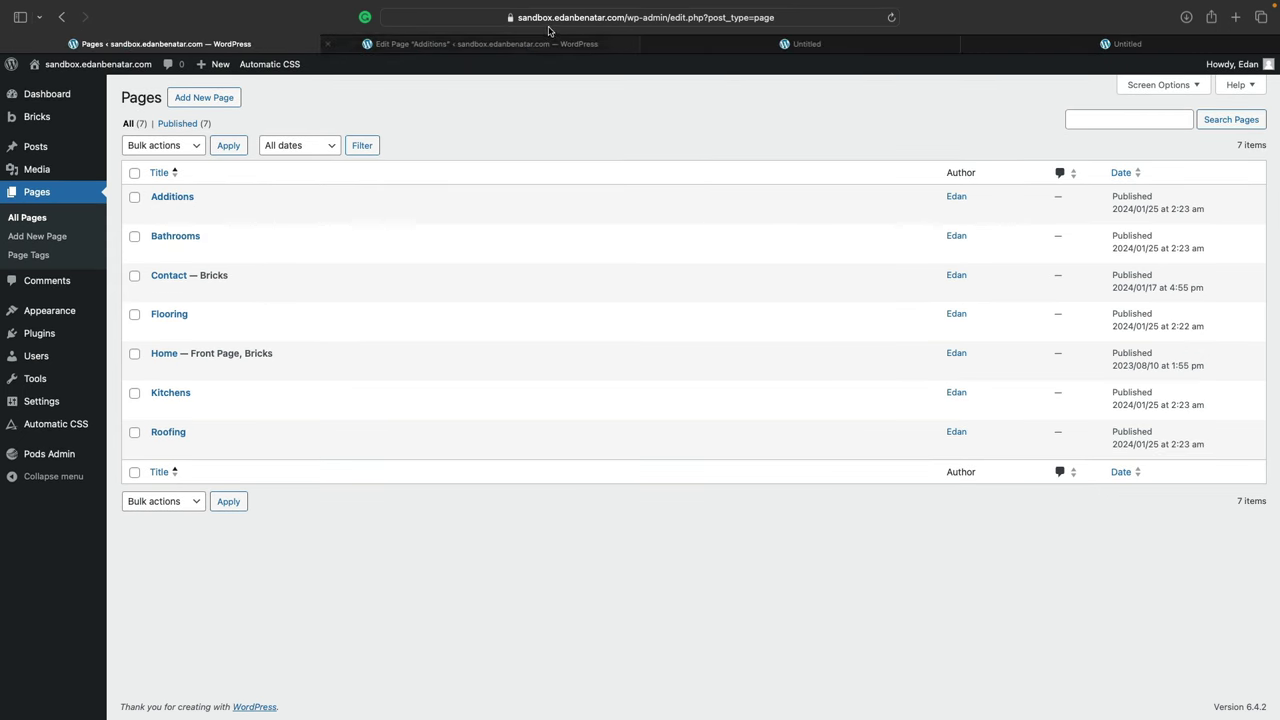
Step: Attach the fireplace photo from the media library as the Additions page's Section 1 - Featured Image and update the page
left_click(534, 44)
left_click(186, 667)
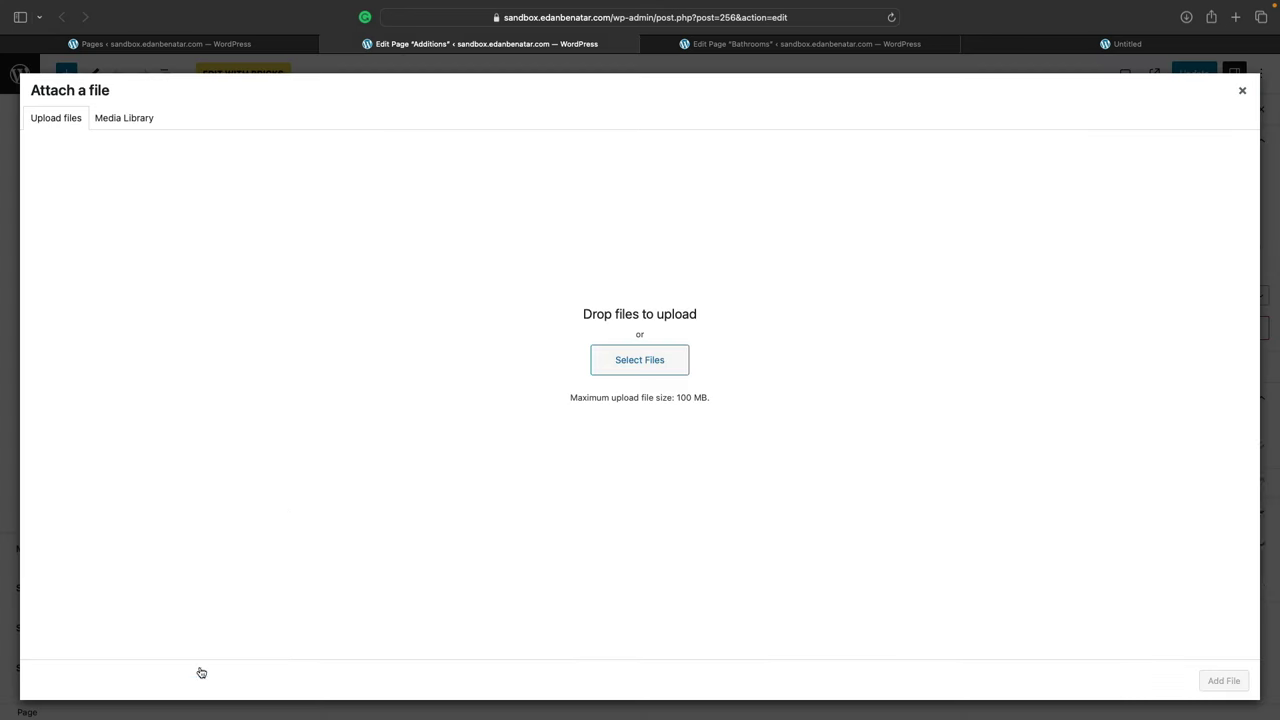
left_click(128, 120)
left_click(95, 240)
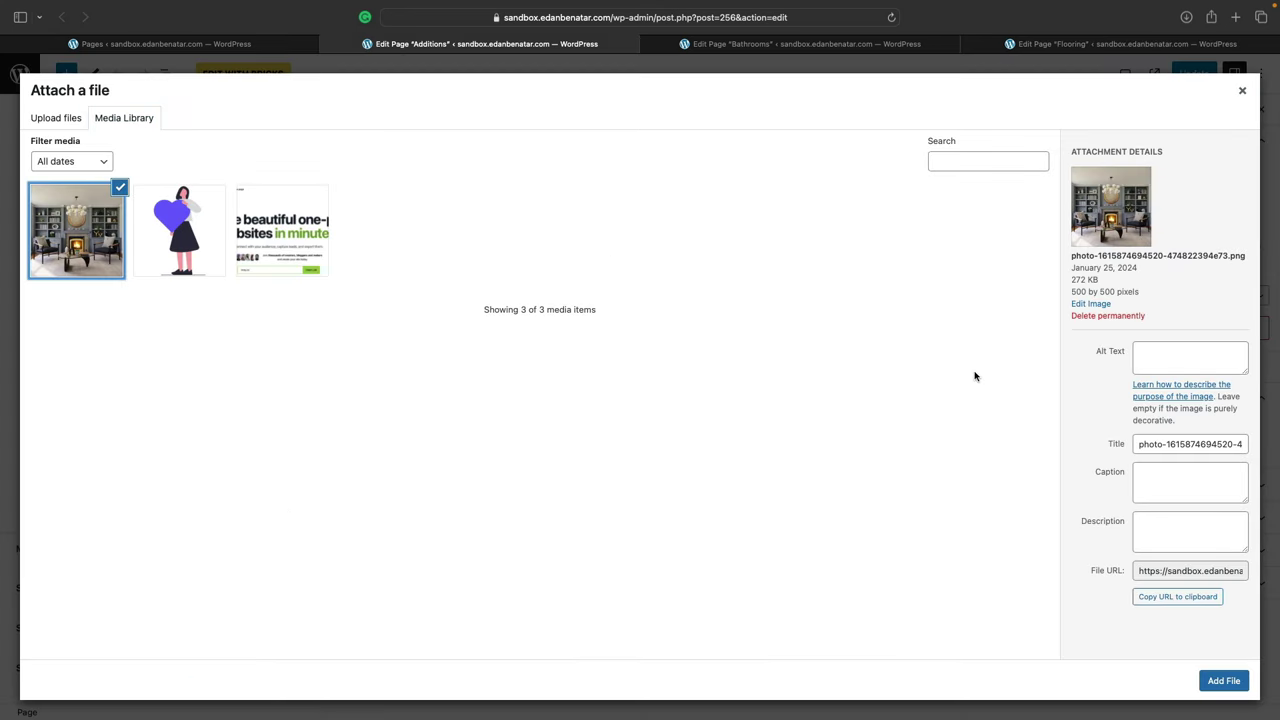
left_click(1224, 680)
left_click(1187, 73)
Step: Attach undraw_Love_it_xkc2 from the media library as the Bathrooms page's Section 1 - Featured Image and update the page
key("ctrl+Tab")
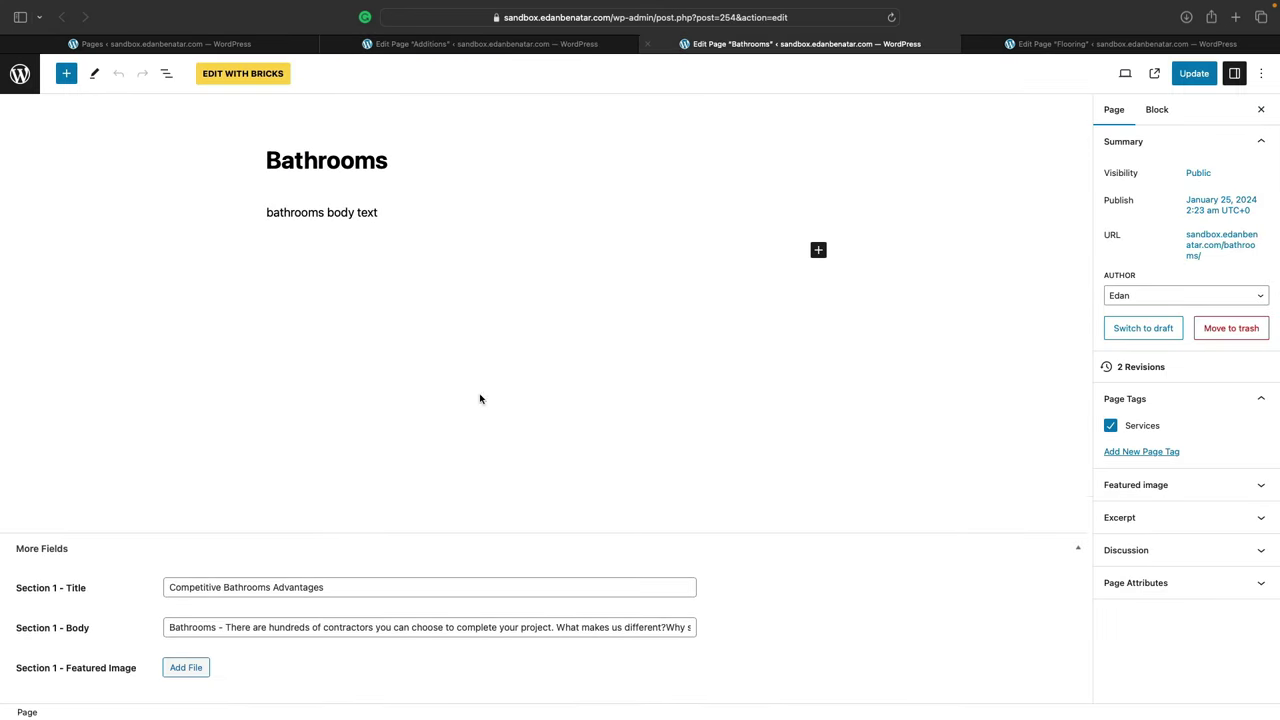
left_click(192, 666)
left_click(128, 120)
left_click(1224, 680)
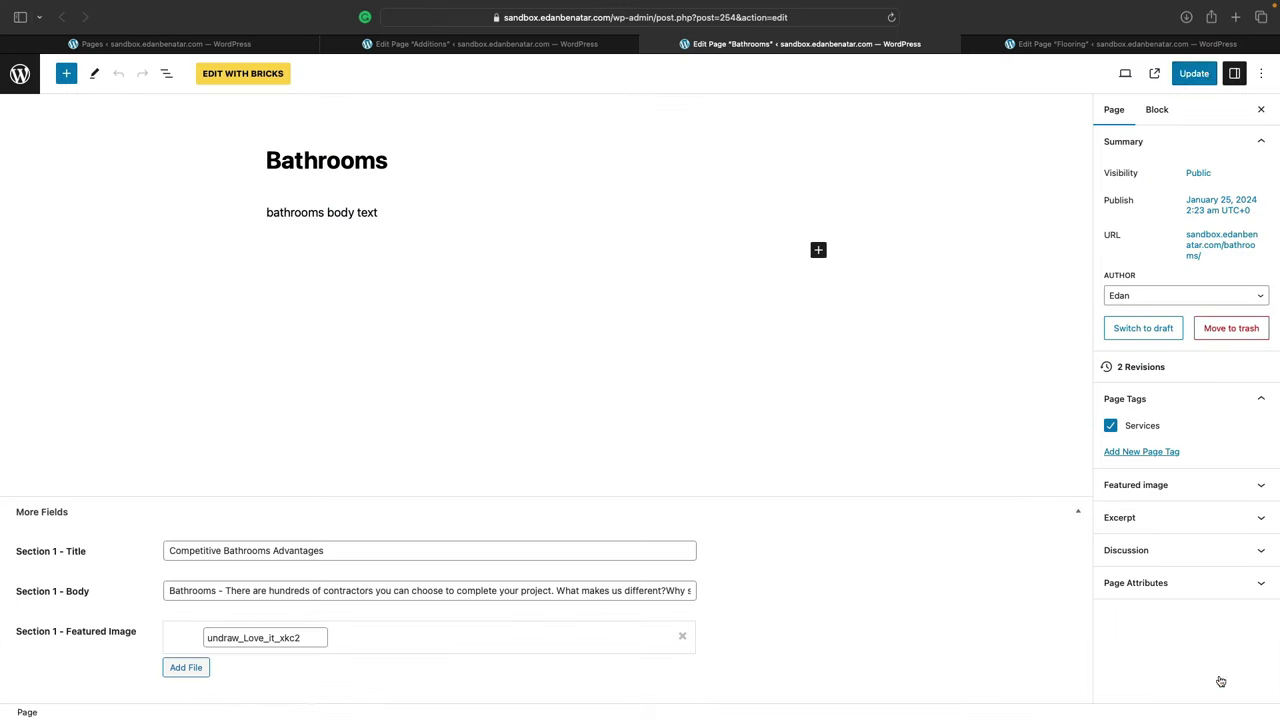
left_click(1193, 73)
Step: Attach the CleanShot 2023-08-10 screenshot as the Flooring page's Section 1 - Featured Image, update the page and close the three editor tabs
left_click(1126, 44)
left_click(190, 667)
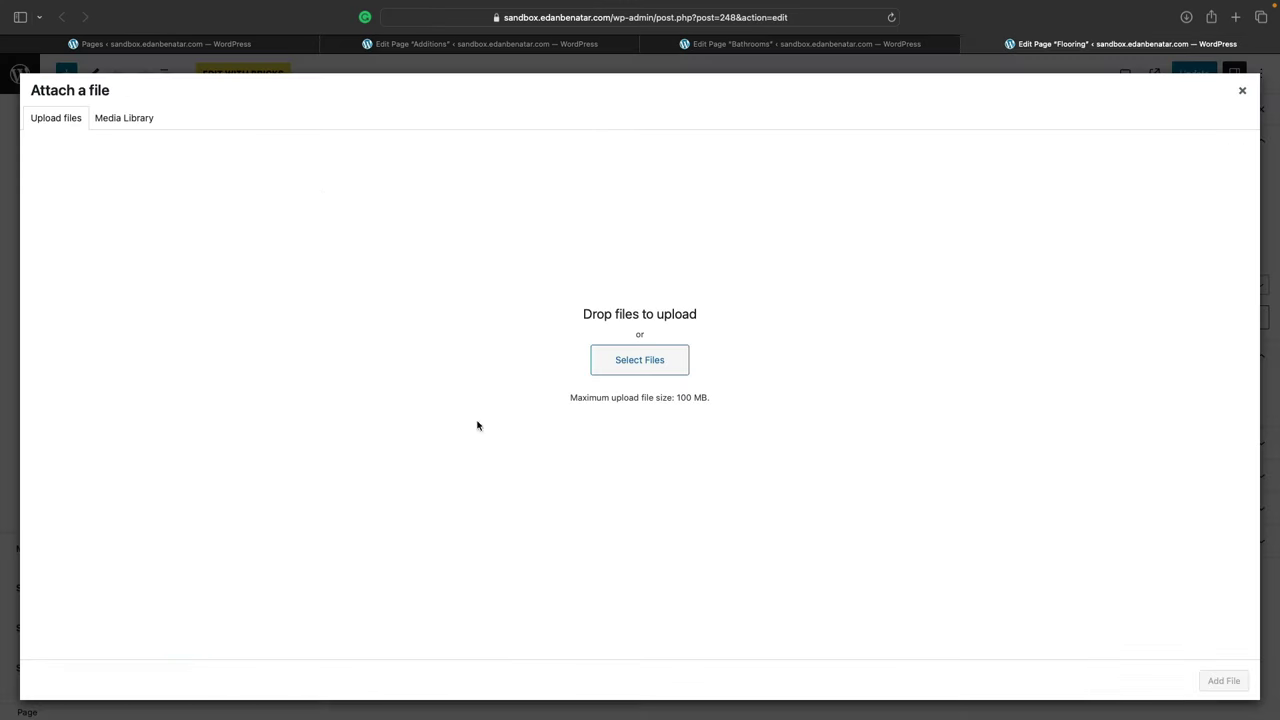
left_click(130, 117)
left_click(282, 230)
left_click(1224, 680)
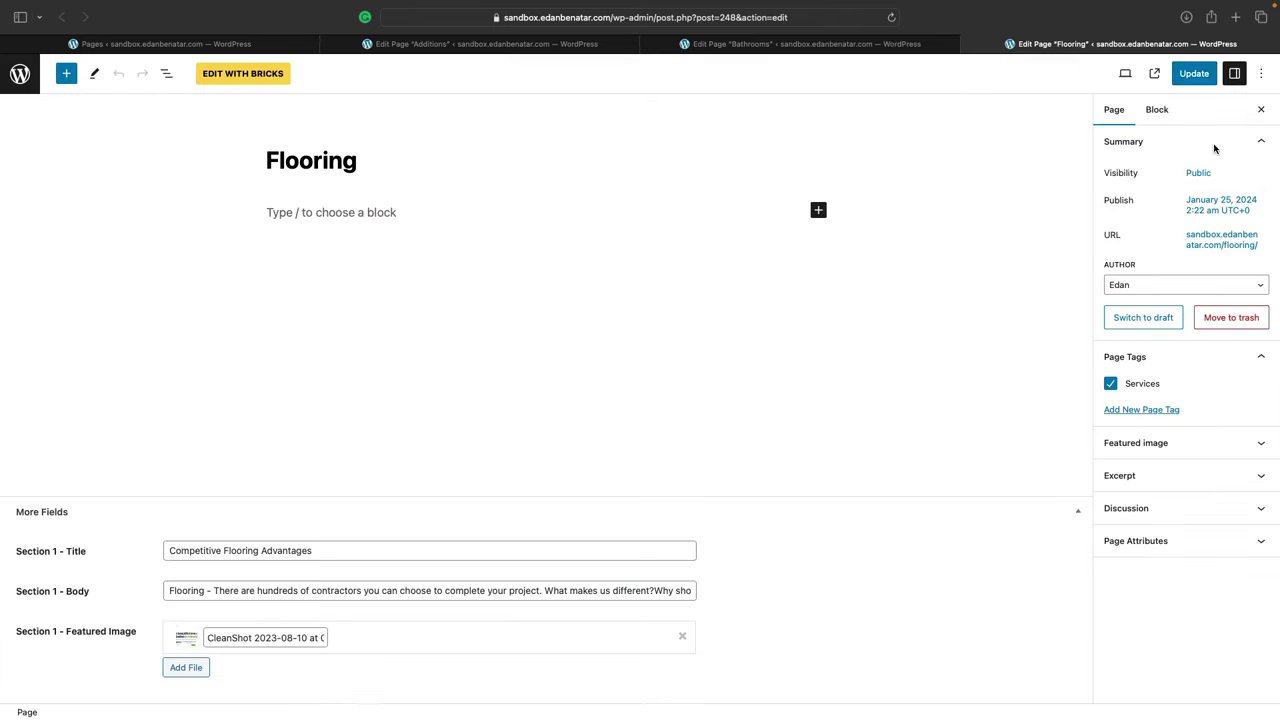
left_click(1193, 73)
key("super+w")
key("super+w")
key("super+w")
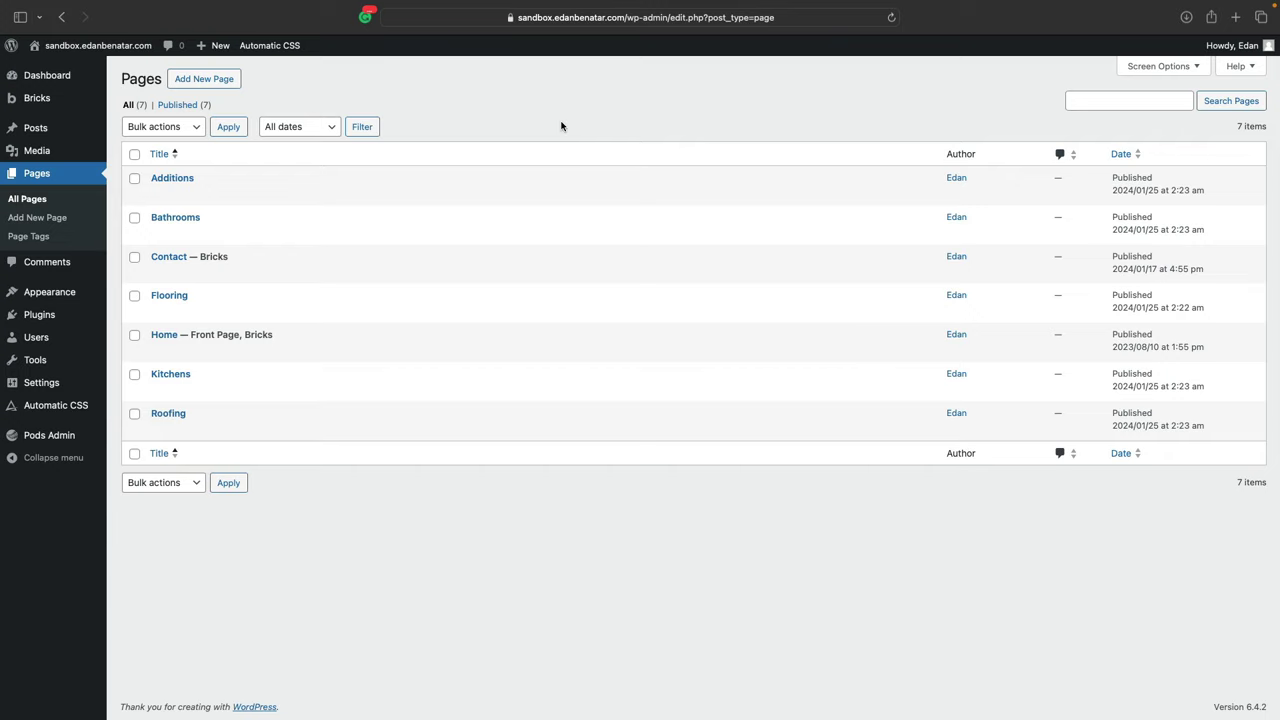
Step: Switch to the live site in Chrome and check the section image on the Additions and Bathrooms pages
key("ctrl+Right")
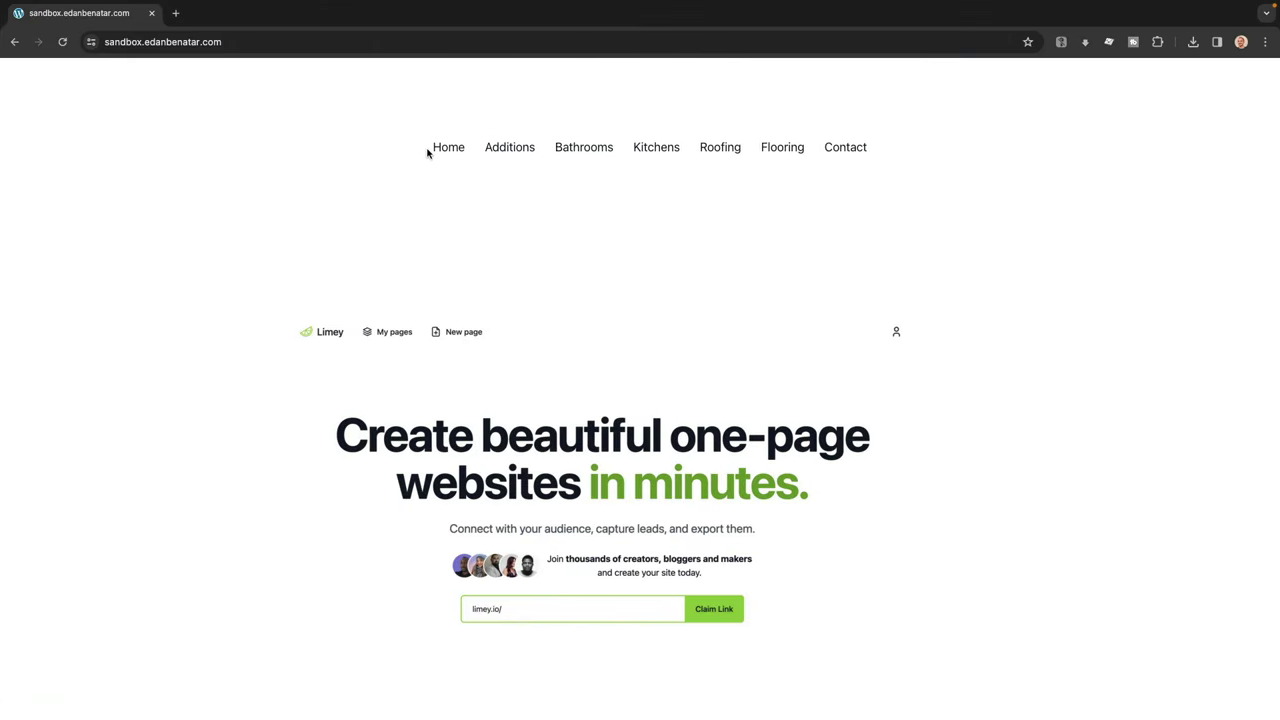
left_click(437, 150)
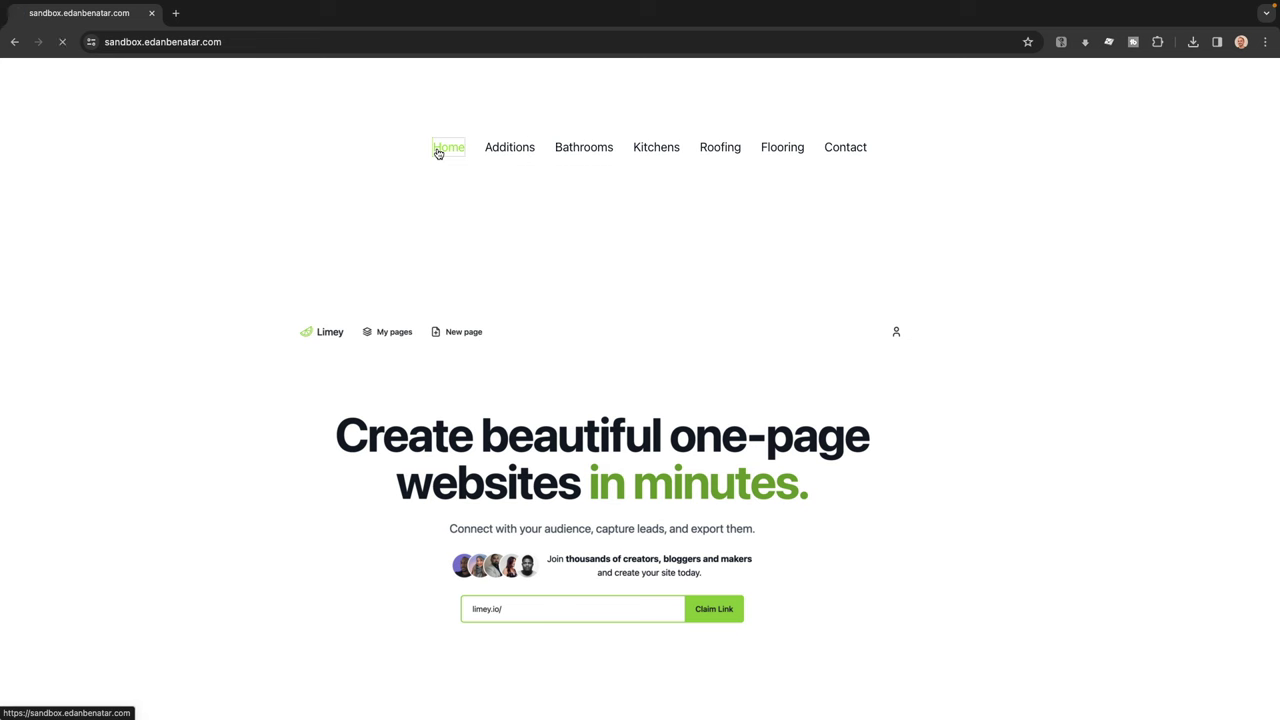
left_click(514, 151)
scroll(522, 260, "down", 2)
scroll(540, 220, "up", 1)
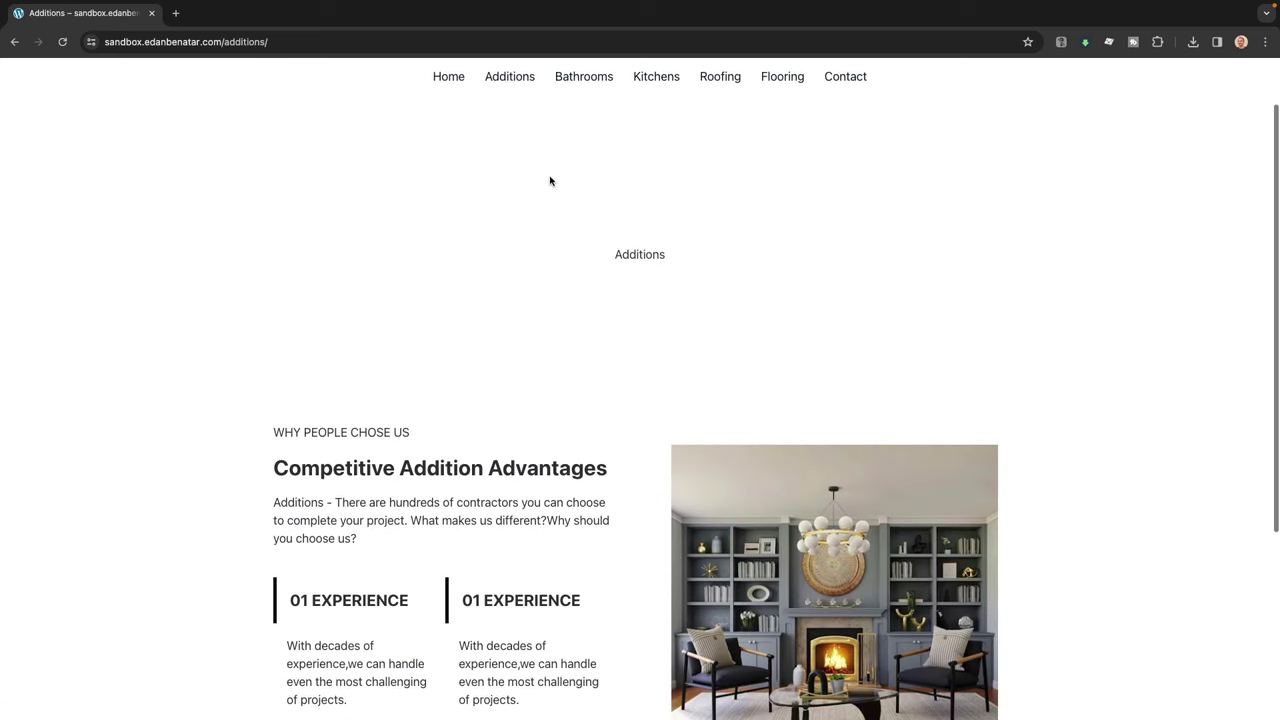
left_click(587, 85)
scroll(574, 204, "down", 2)
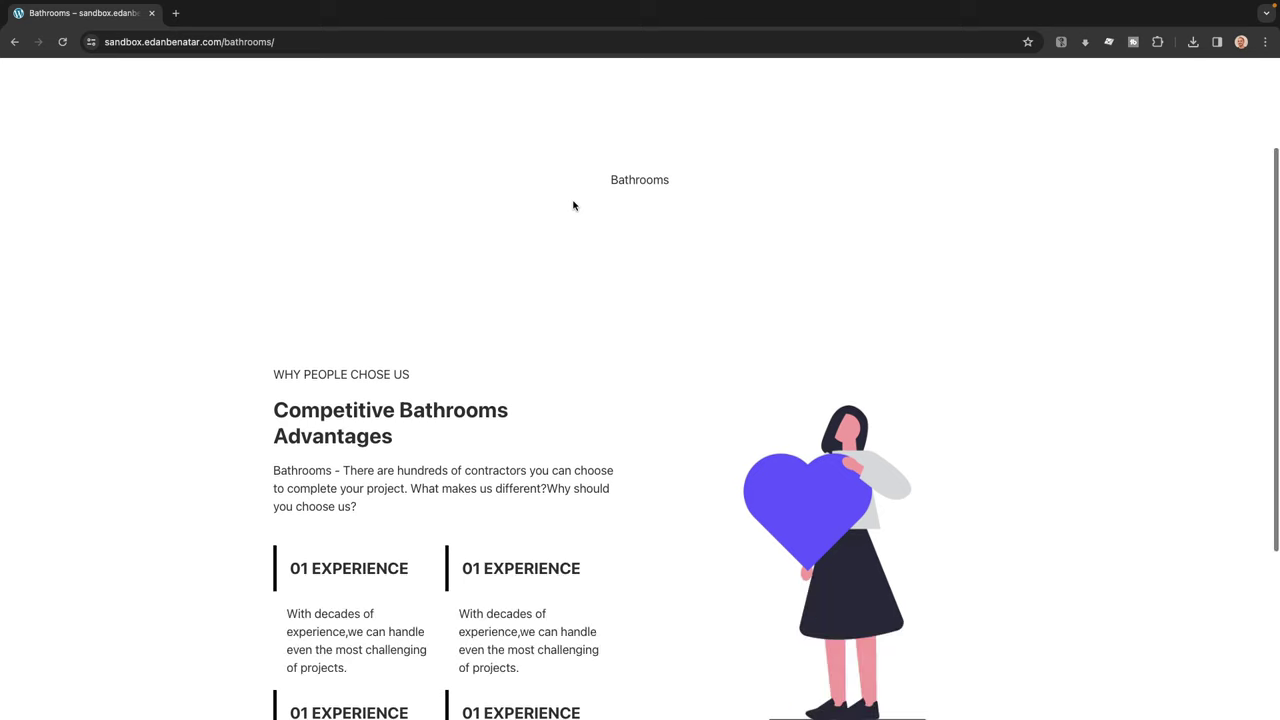
scroll(573, 205, "up", 3)
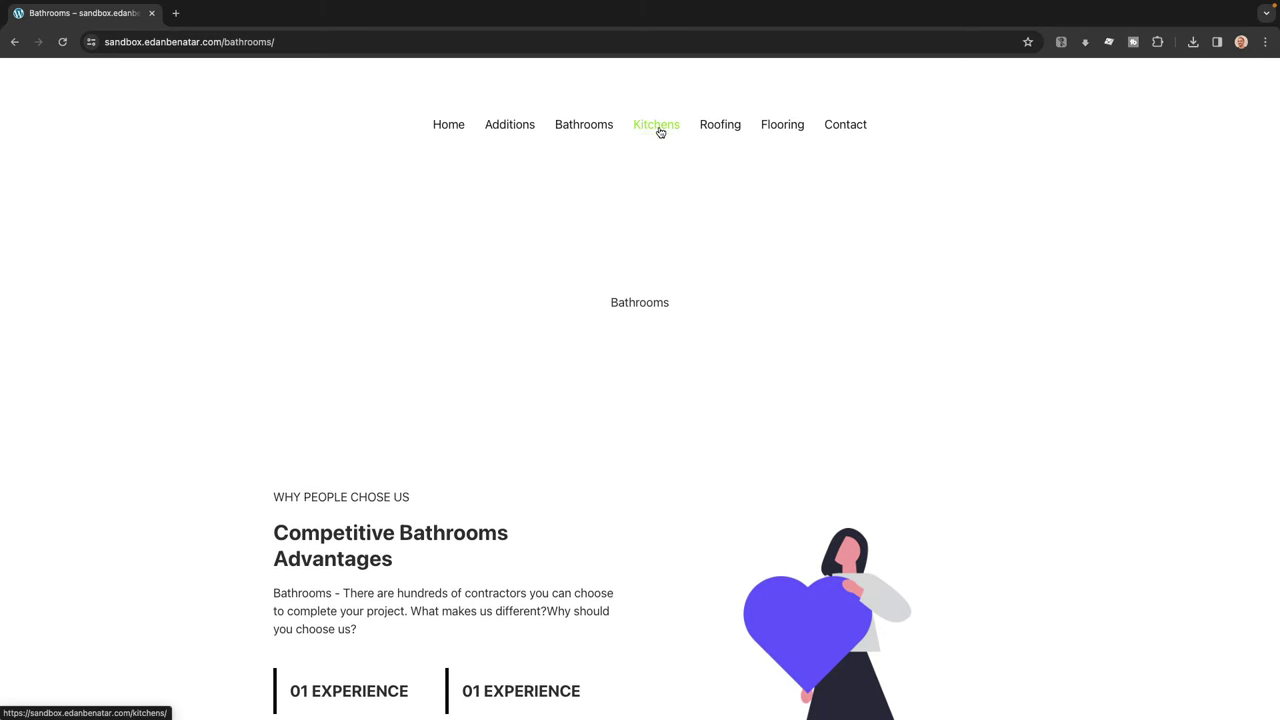
Step: Check the section image on the live Kitchens, Roofing and Flooring pages, view Contact and Home, and return to the WordPress Pages list
scroll(517, 280, "down", 2)
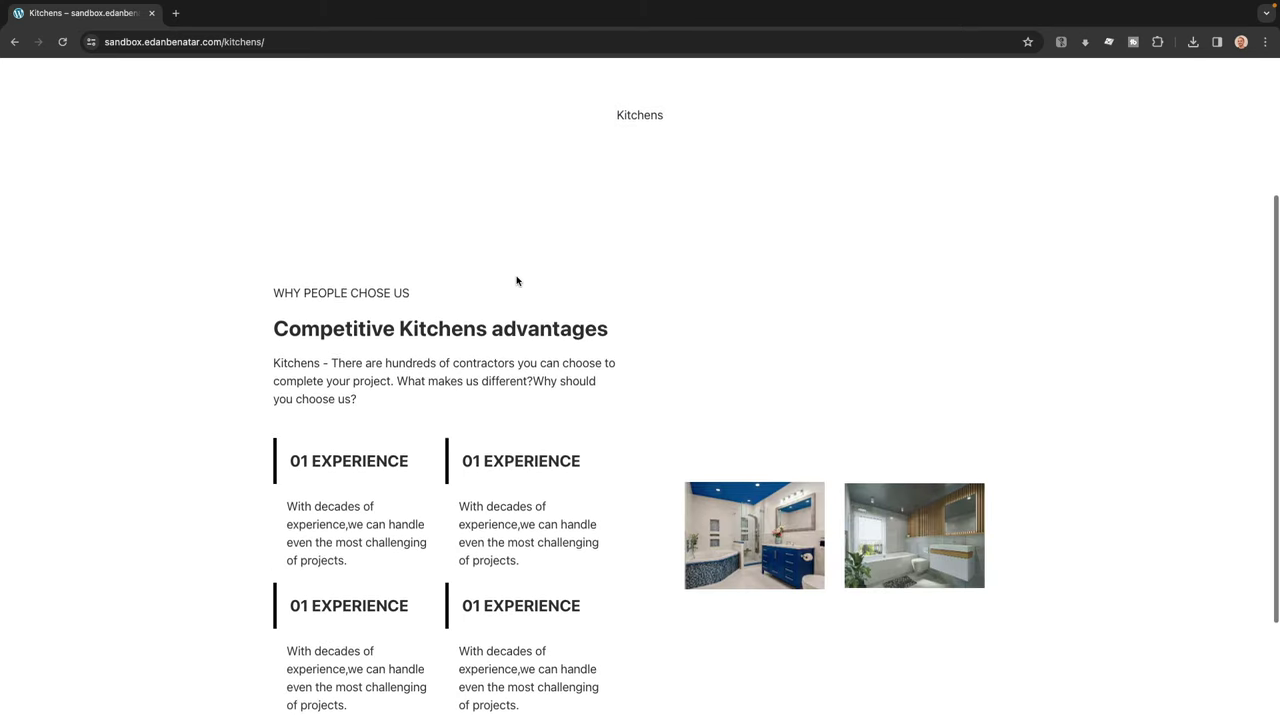
scroll(517, 280, "up", 1)
scroll(517, 280, "up", 1)
left_click(714, 150)
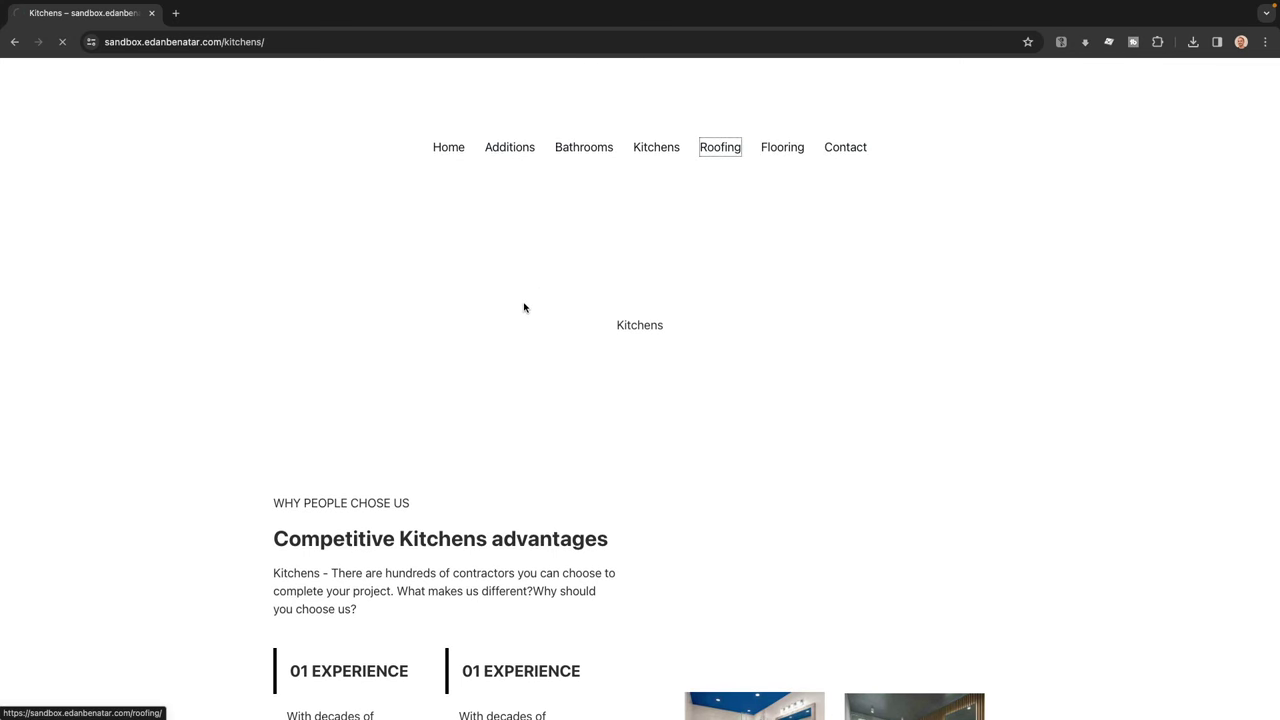
scroll(522, 309, "down", 2)
scroll(523, 306, "up", 2)
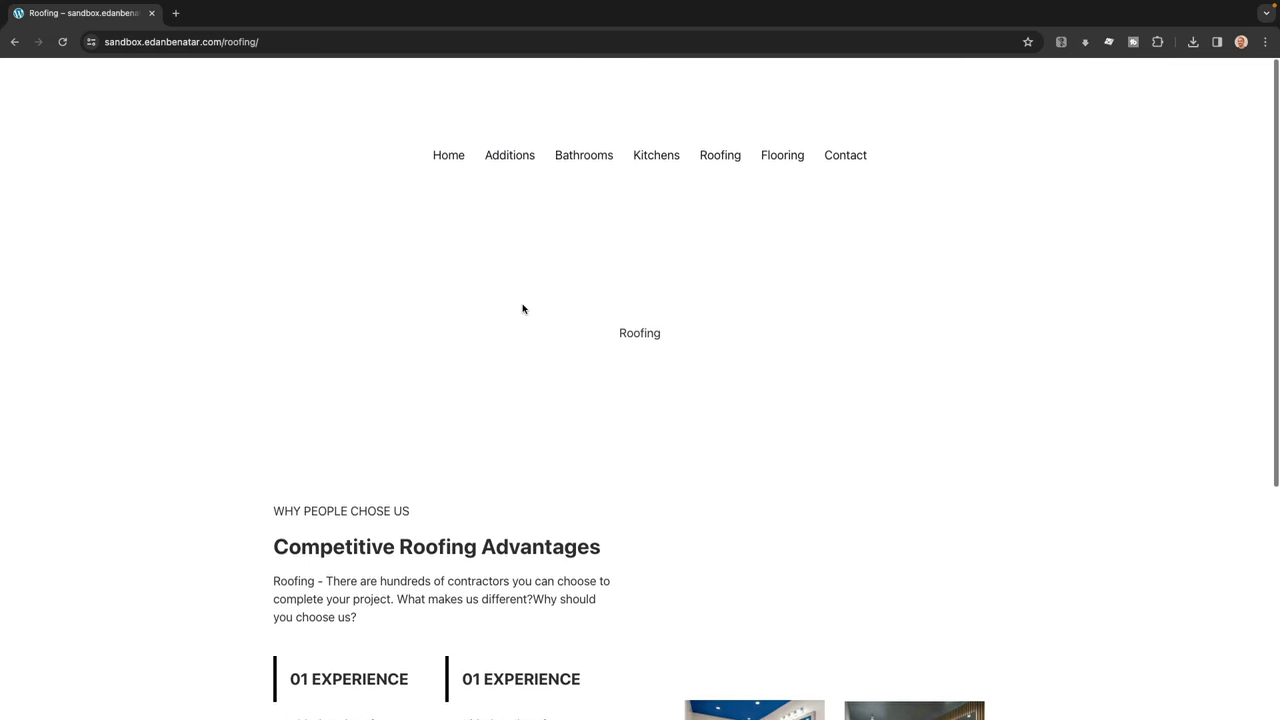
left_click(781, 150)
scroll(563, 346, "down", 2)
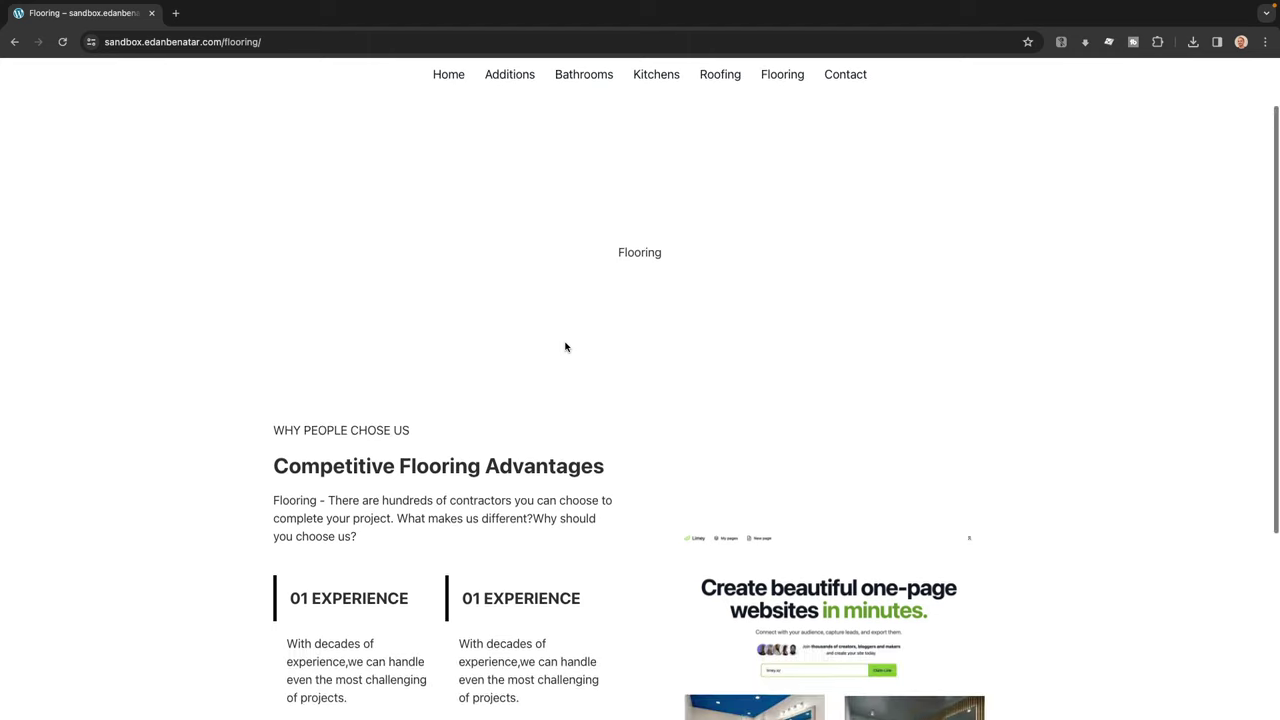
scroll(565, 347, "up", 2)
left_click(847, 150)
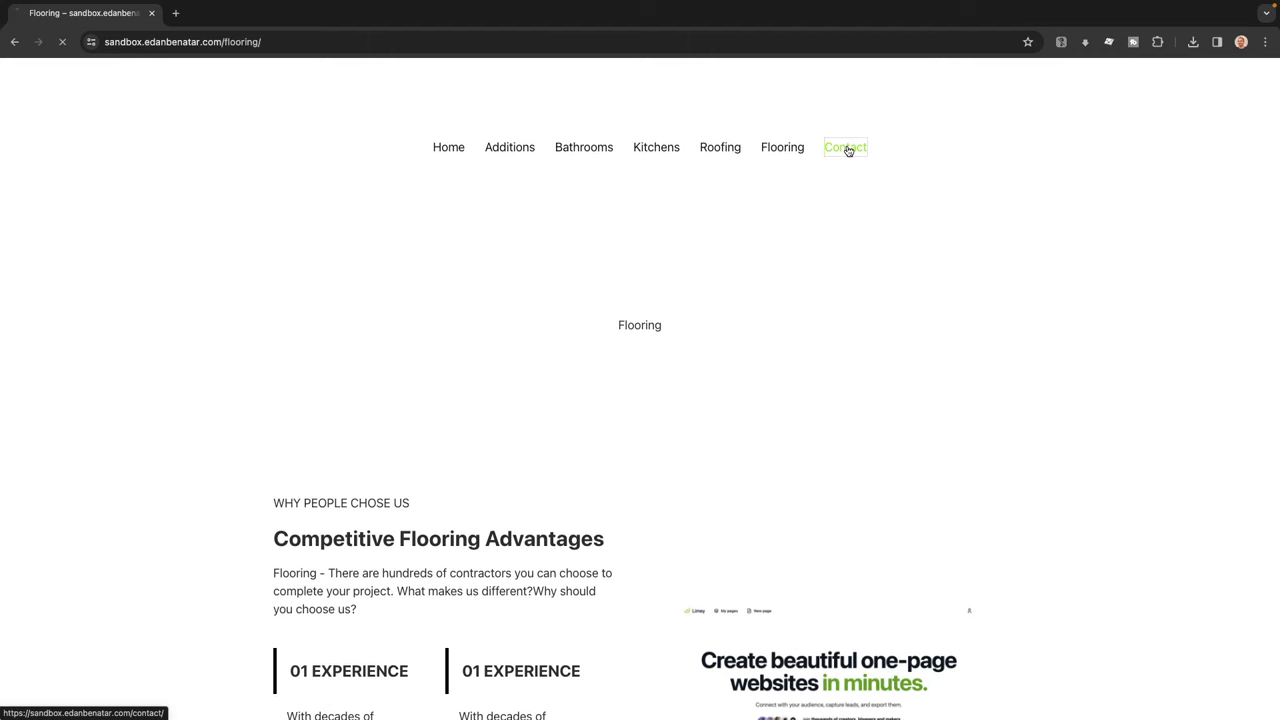
left_click(445, 147)
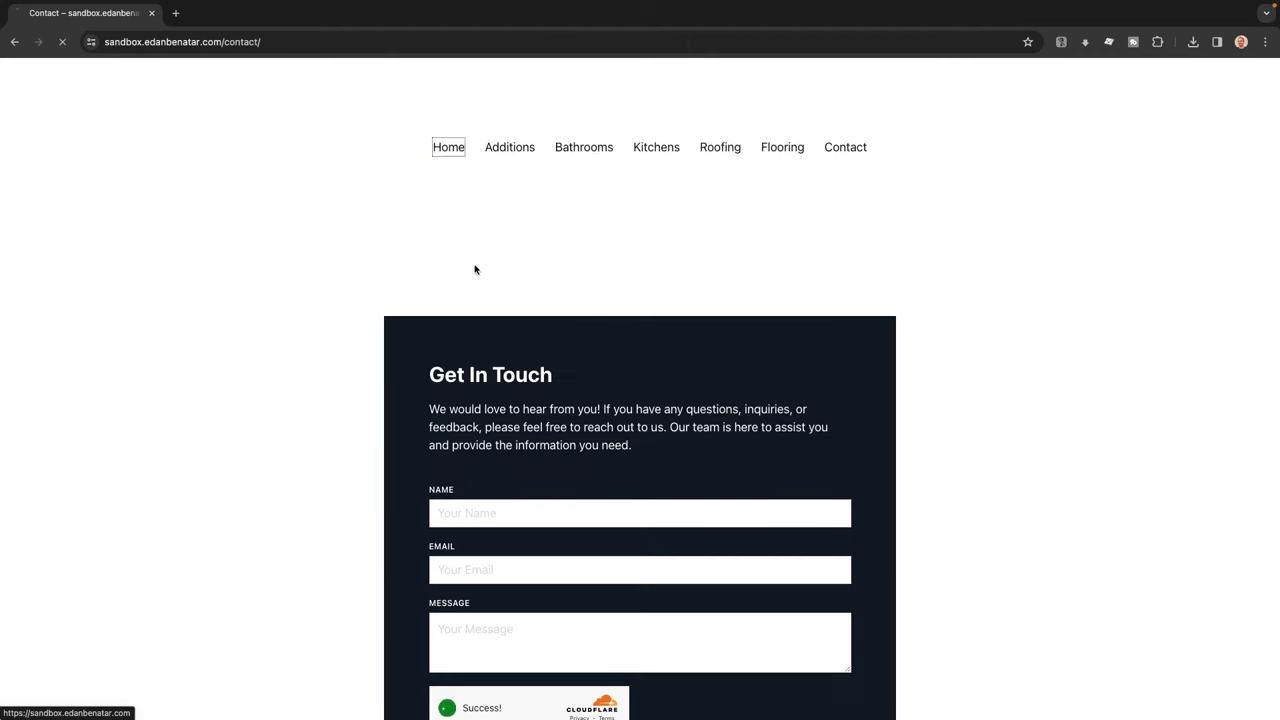
key("ctrl+Left")
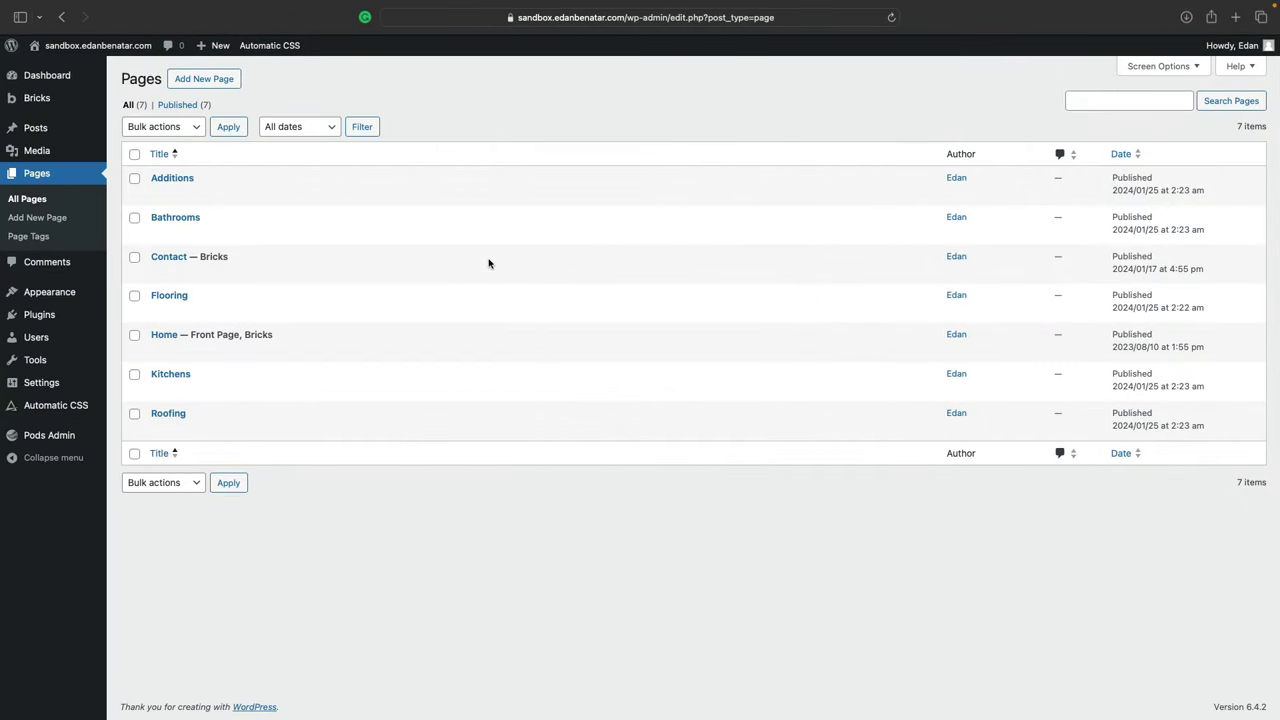